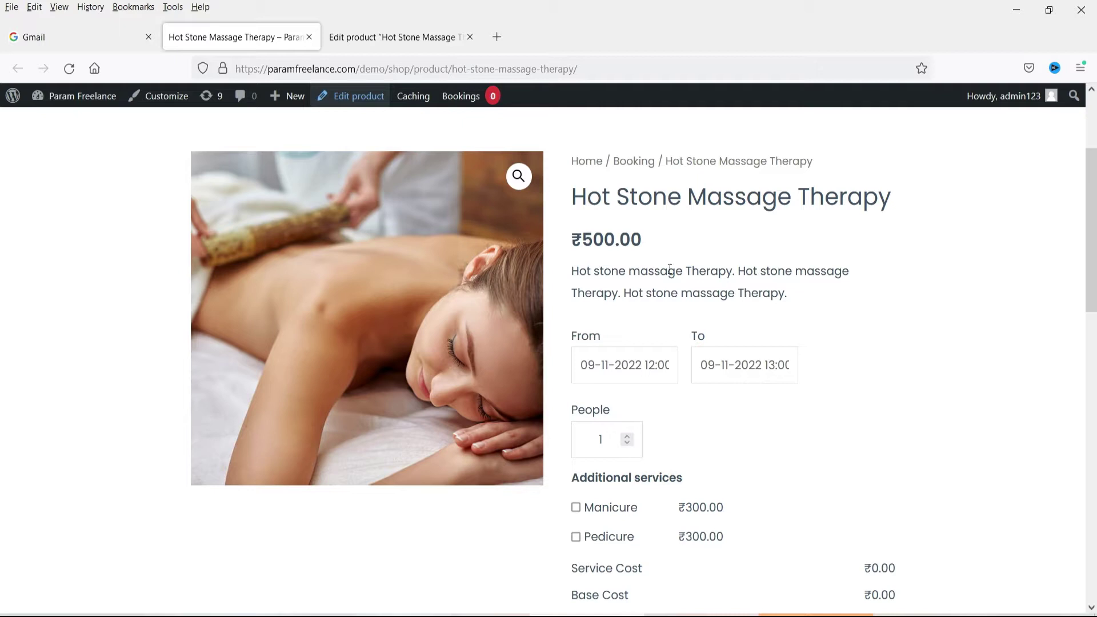
Set the Hot Stone Massage booking to 10 November, from 11:00 to 13:00
drag(576, 197, 987, 238)
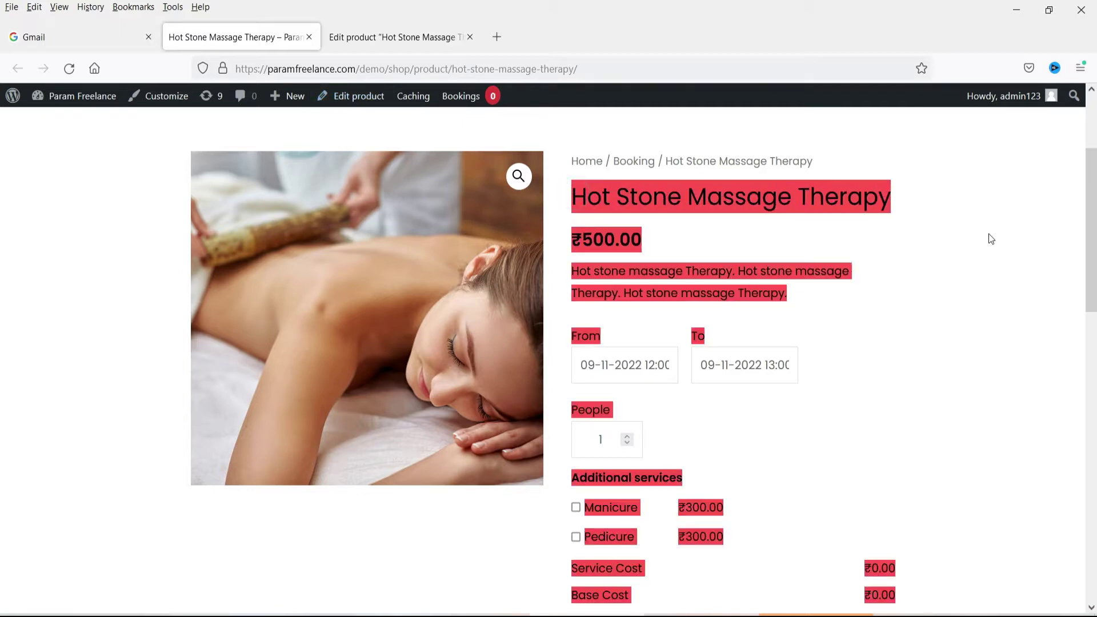
click(978, 236)
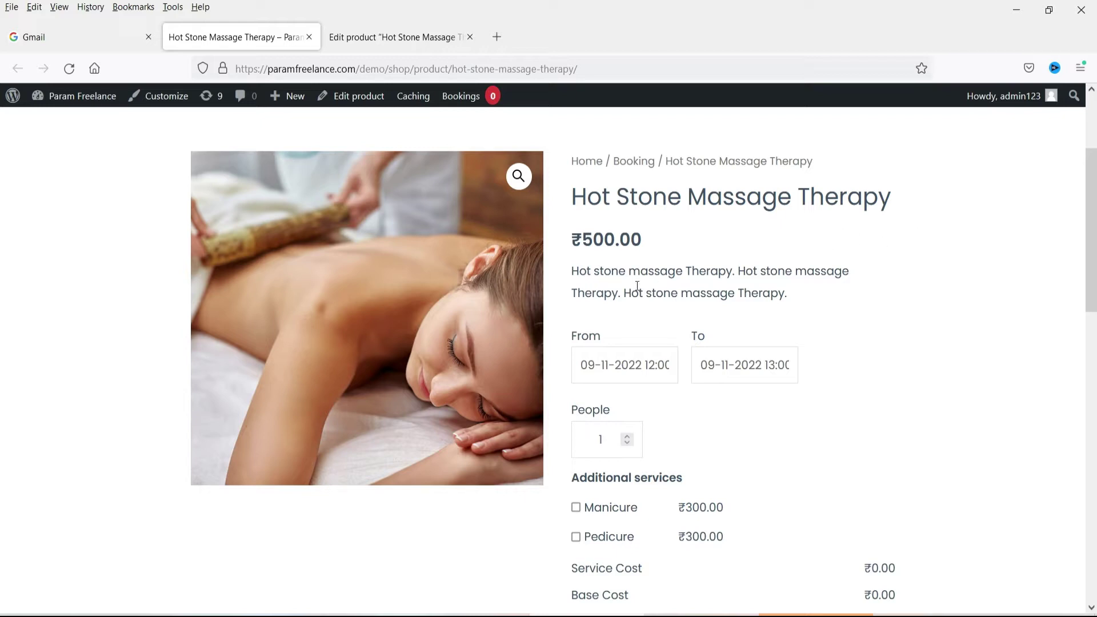
scroll(791, 247, down, 2)
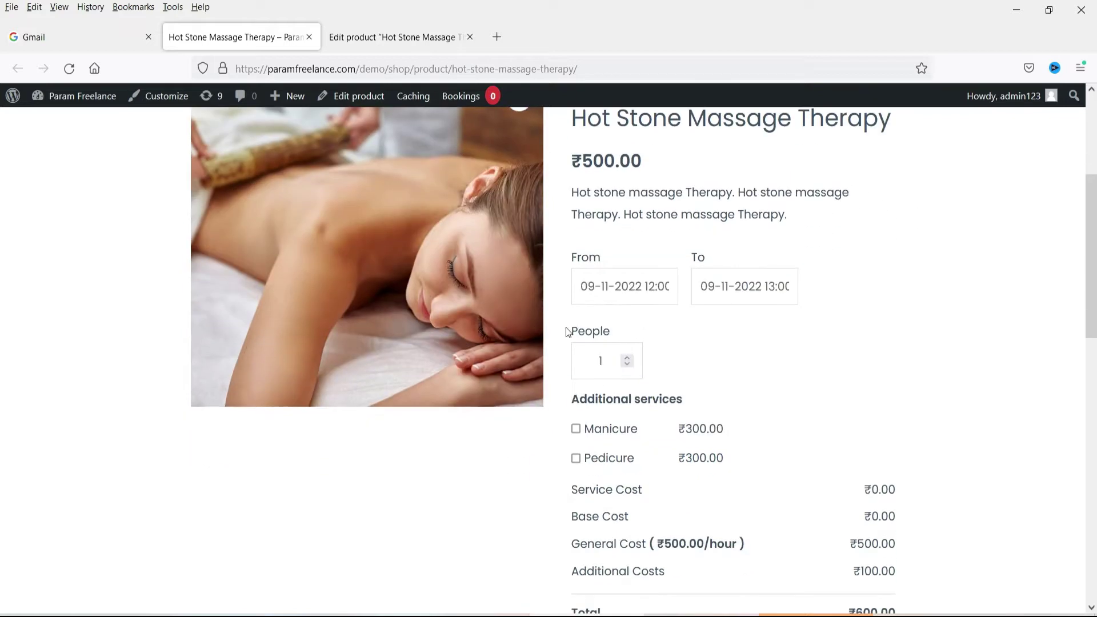
click(608, 286)
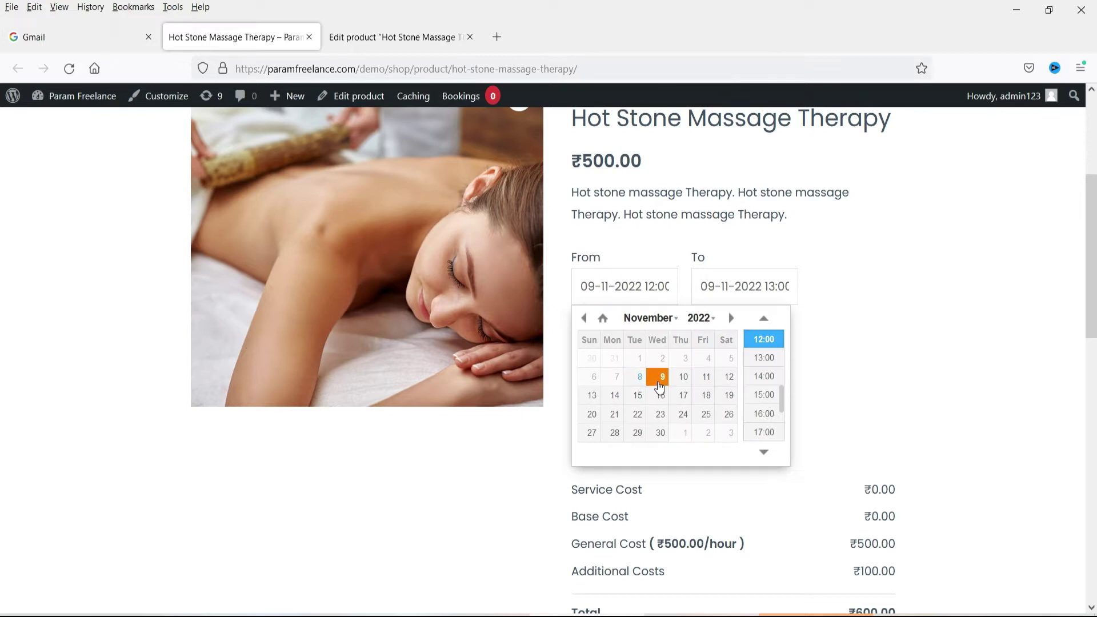
click(764, 358)
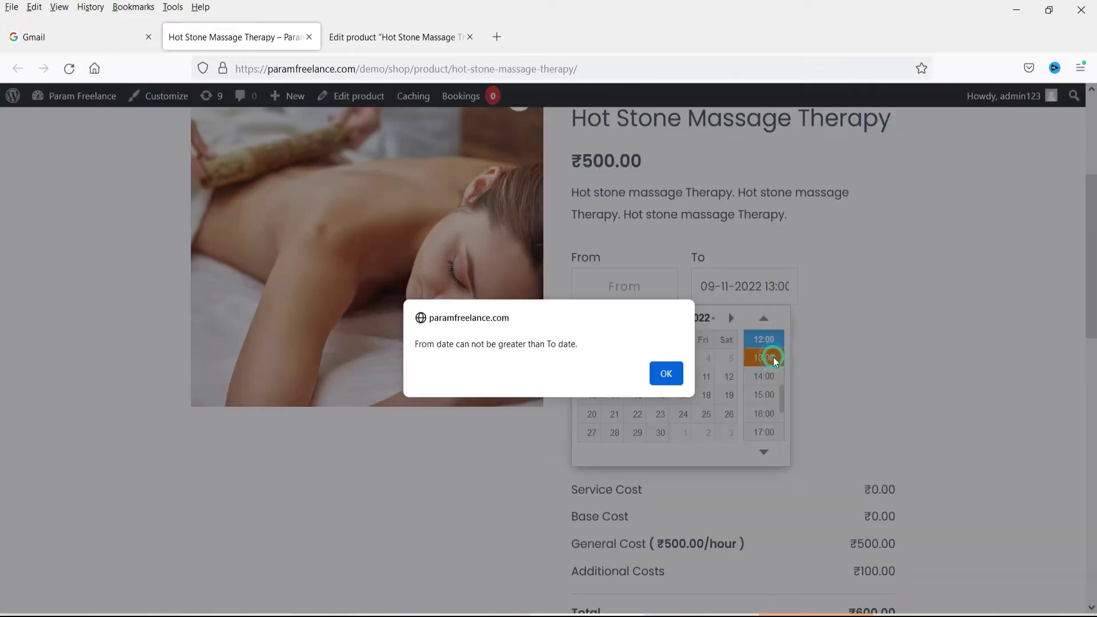
click(663, 372)
click(802, 377)
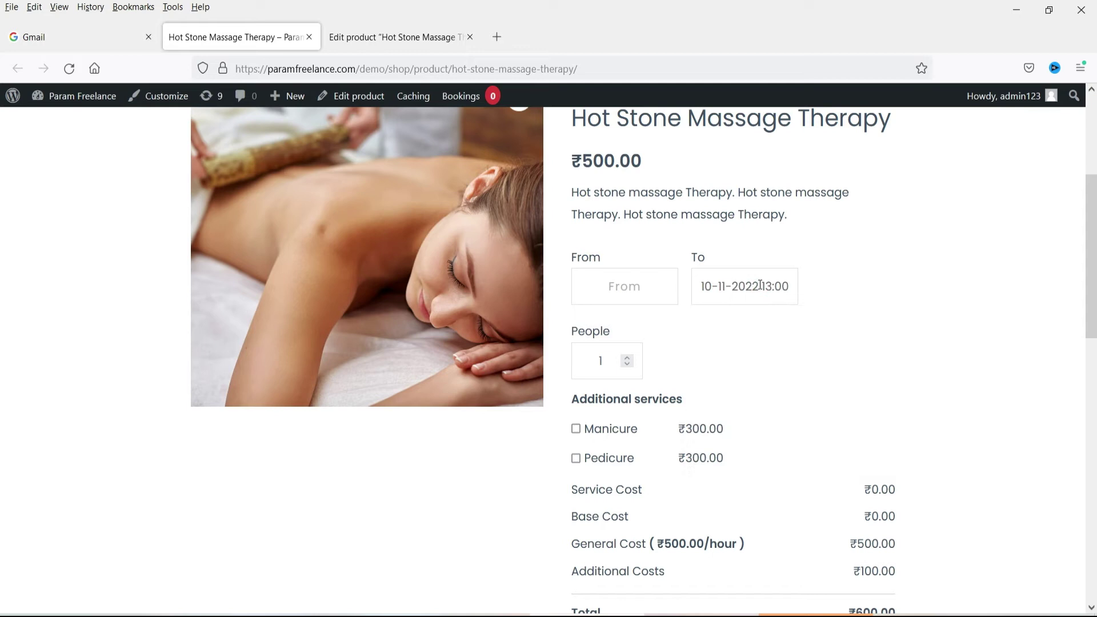
click(763, 350)
Review the Additional Costs options and add Manicure to the booking
scroll(789, 430, down, 2)
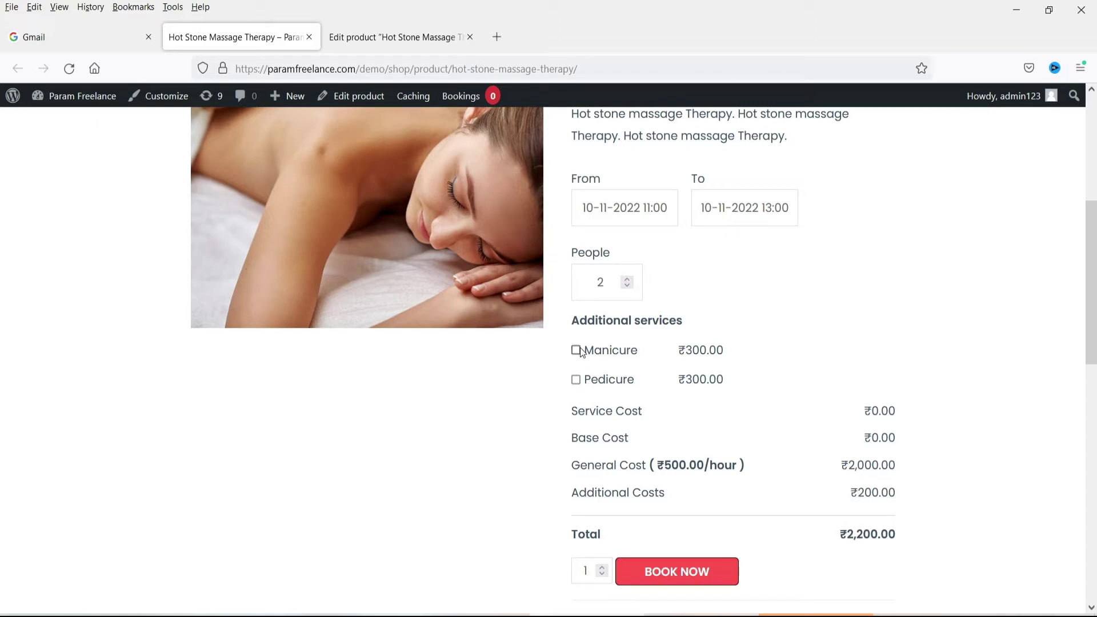
scroll(811, 359, up, 2)
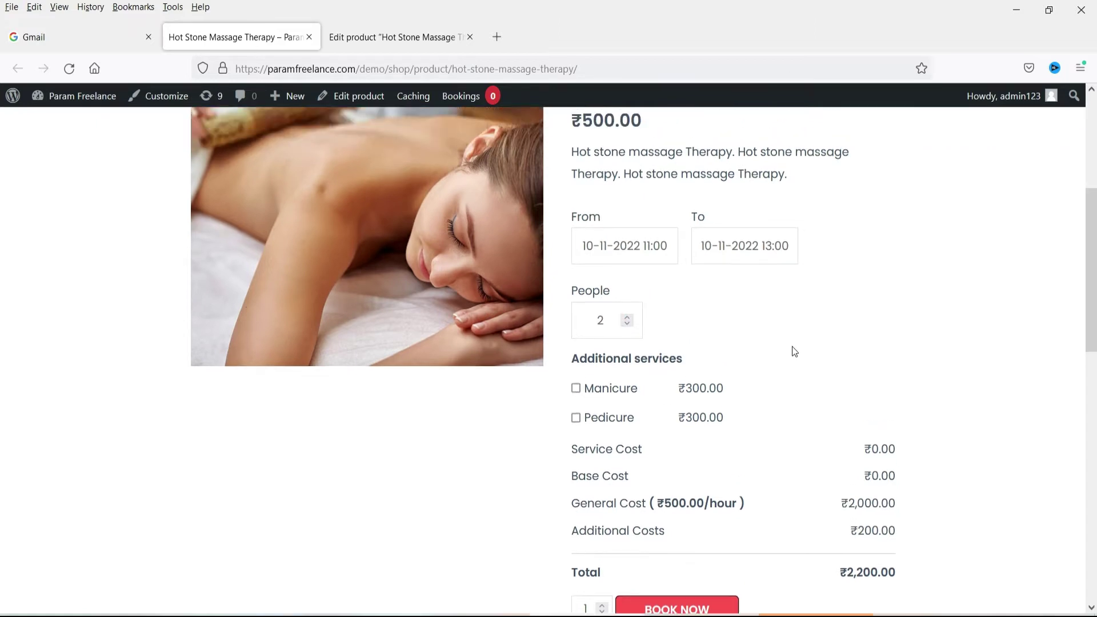
scroll(986, 329, down, 5)
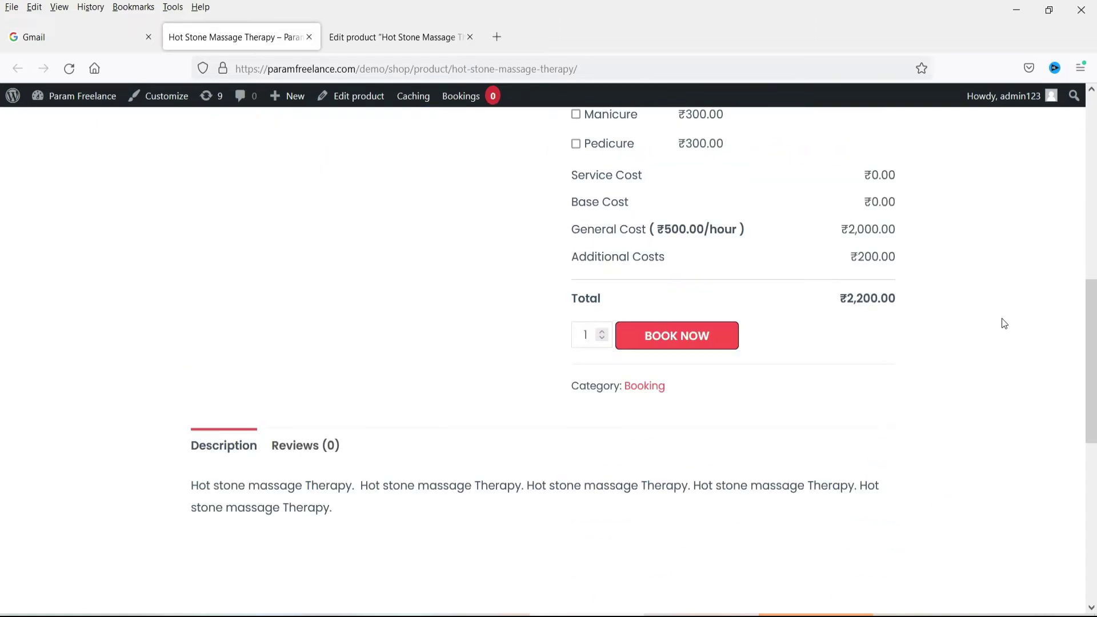
triple_click(575, 253)
click(920, 270)
click(905, 256)
scroll(764, 258, up, 5)
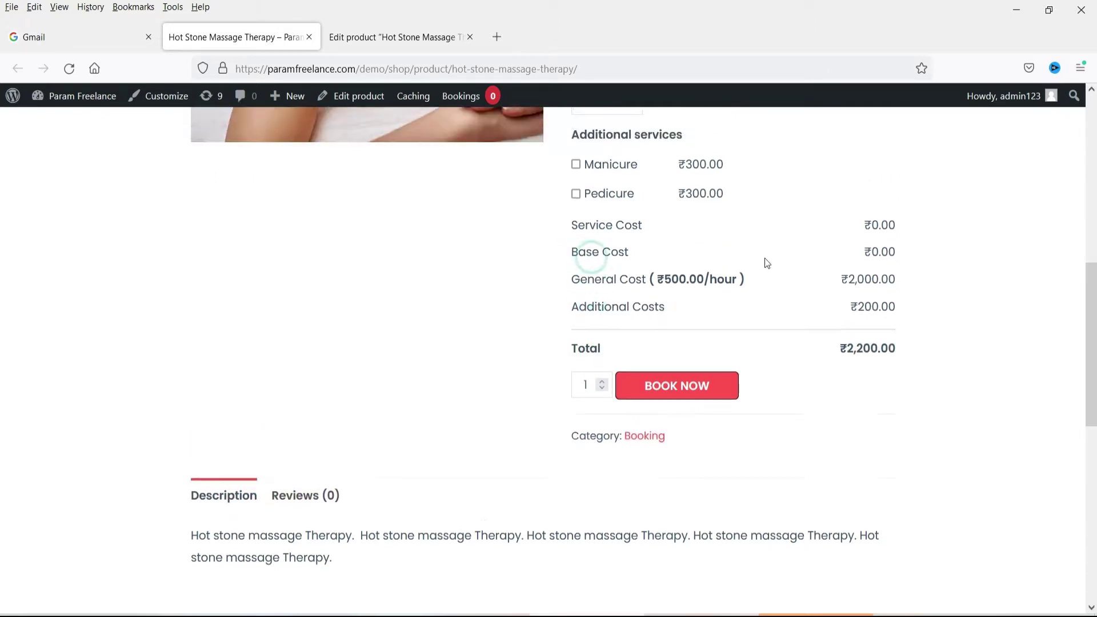
scroll(952, 338, down, 3)
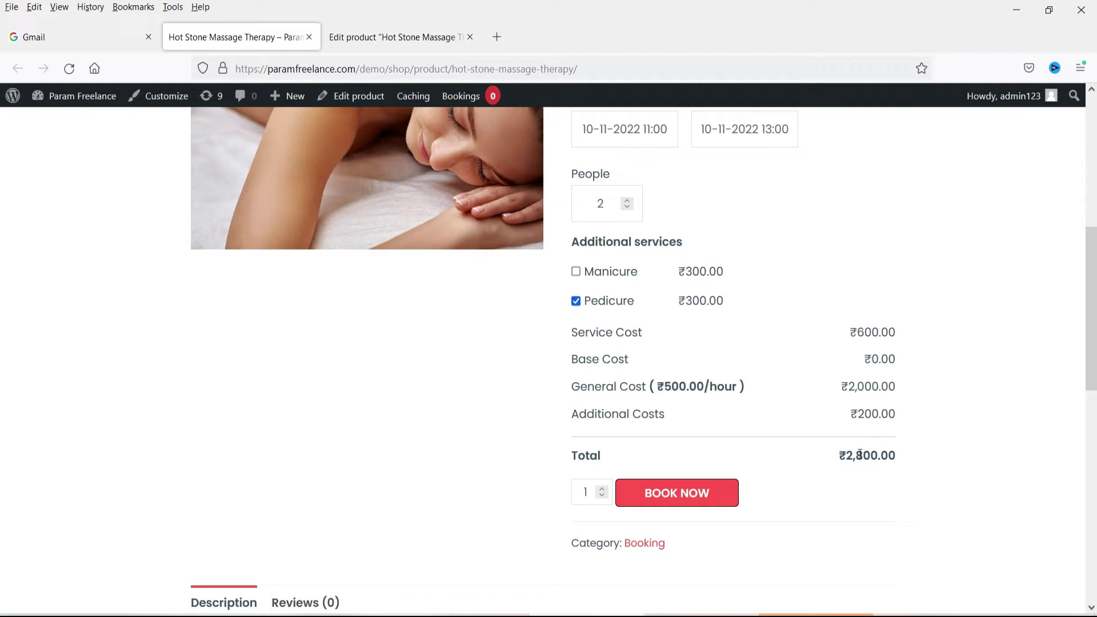
click(576, 272)
scroll(928, 346, up, 4)
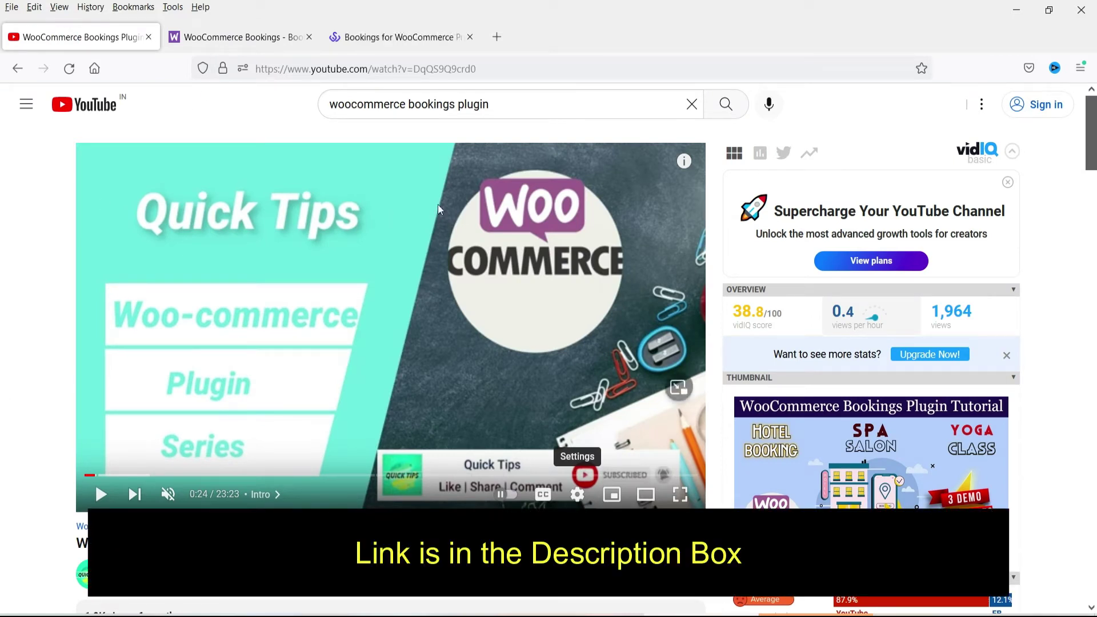
Skim the Bookings Plugin Tutorial video's description, then go to the WooCommerce Bookings tab
scroll(2, 296, down, 4)
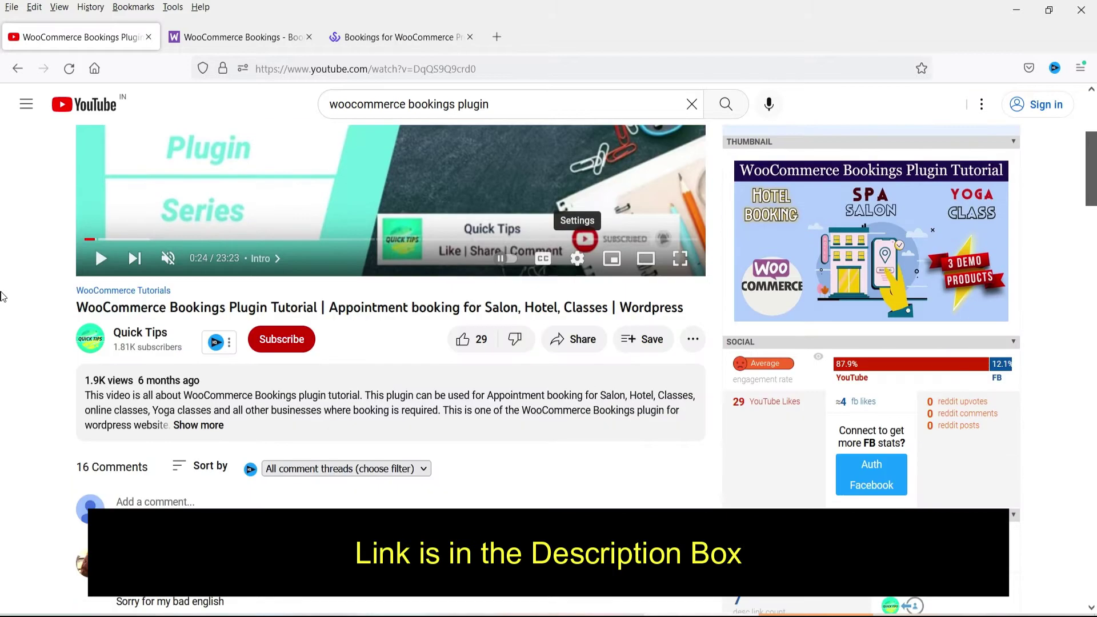
scroll(1, 295, up, 4)
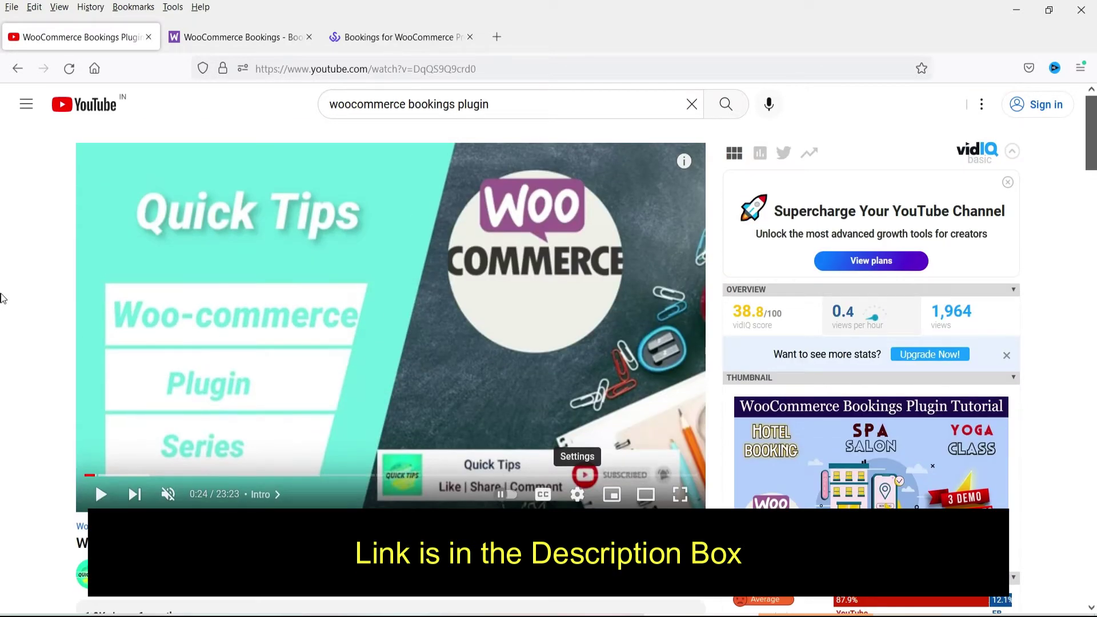
click(240, 37)
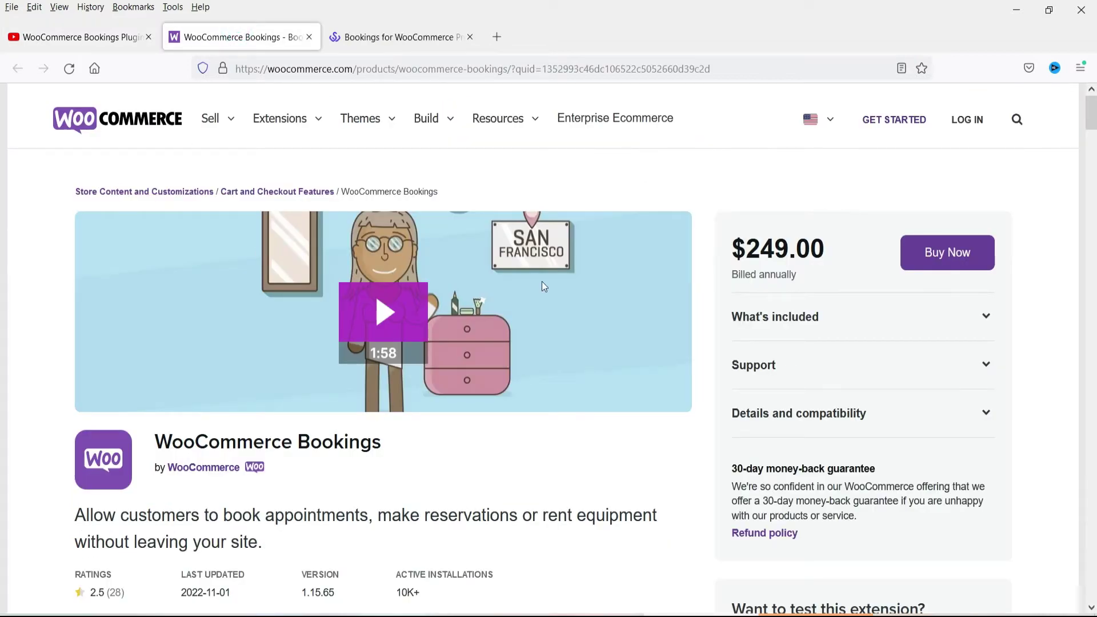
Read through the WooCommerce Bookings extension page, noting the $249.00 annual price, then go to the WP Swings tab
scroll(232, 338, down, 4)
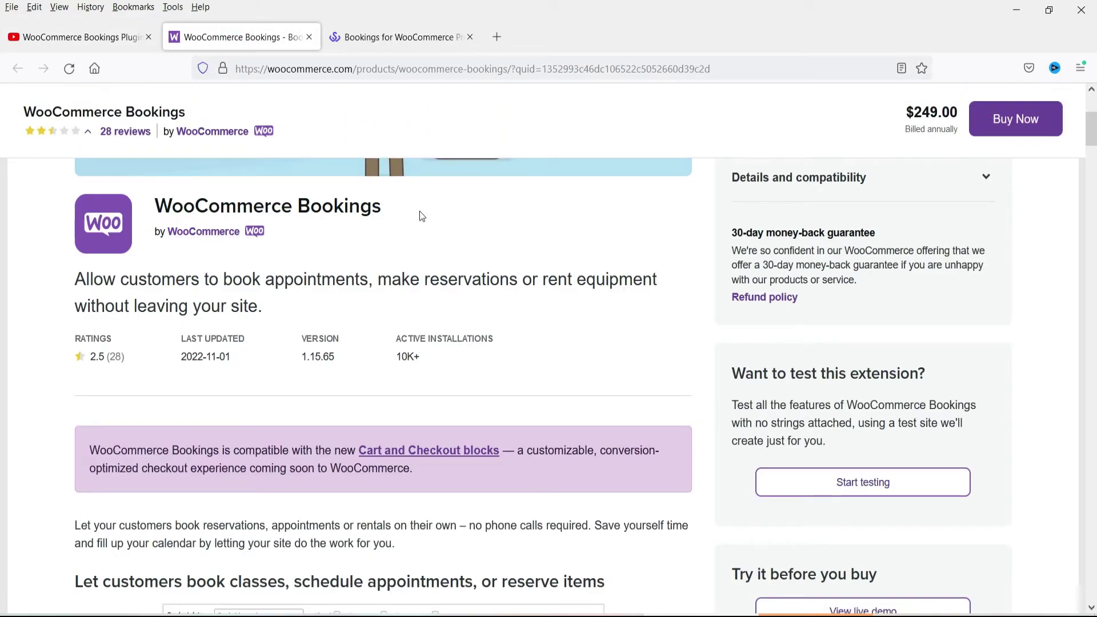
scroll(950, 314, up, 4)
drag(731, 249, 826, 249)
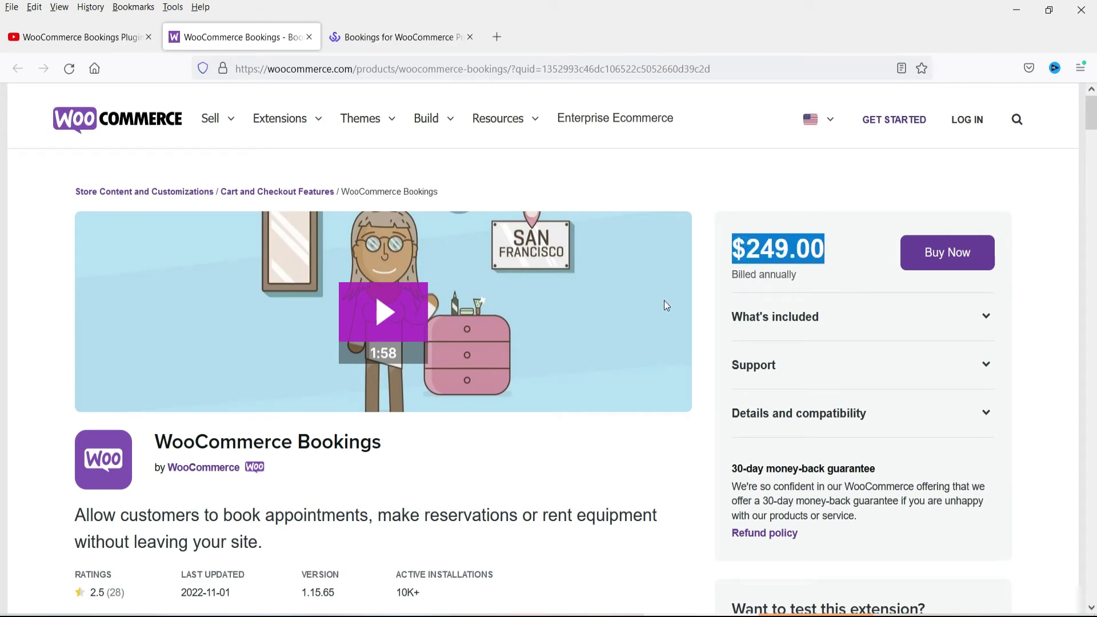
scroll(626, 364, down, 10)
scroll(626, 364, up, 4)
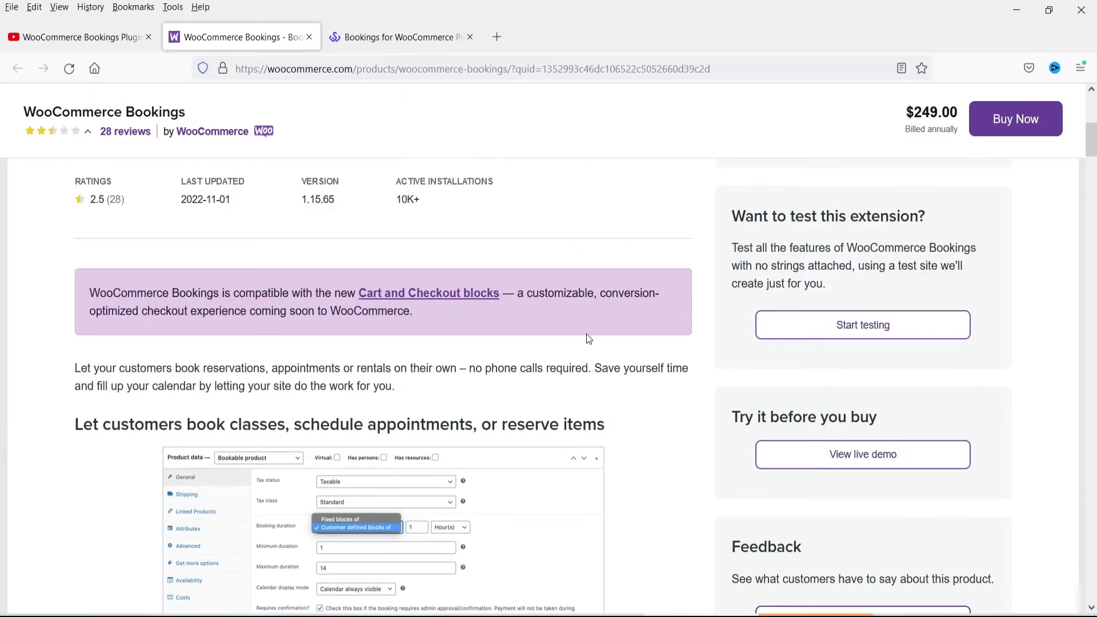
scroll(586, 335, down, 3)
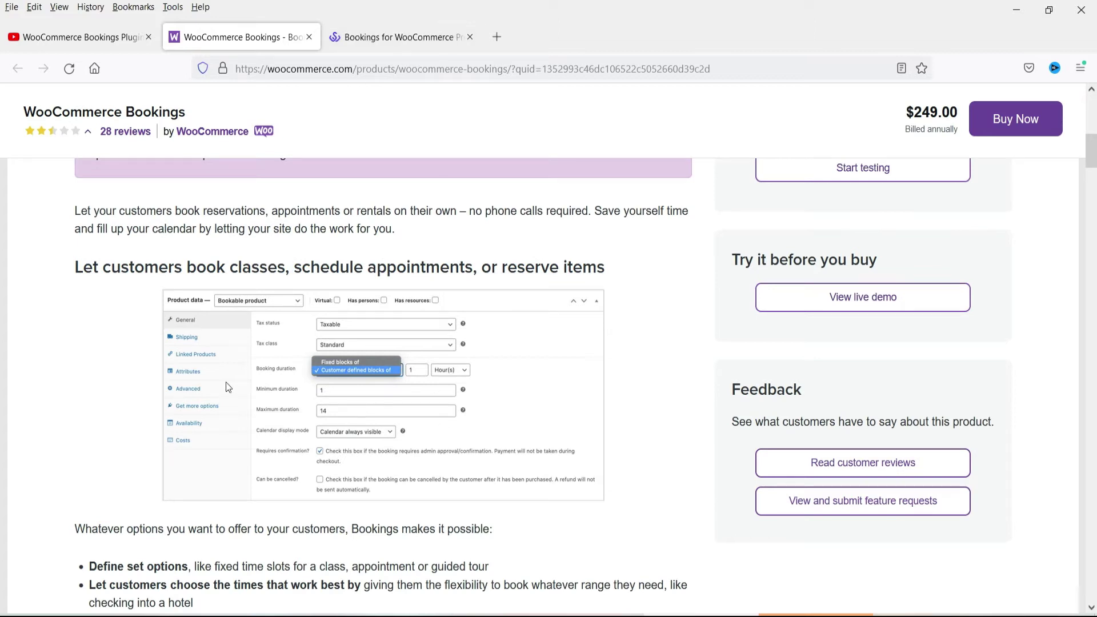
scroll(385, 321, up, 3)
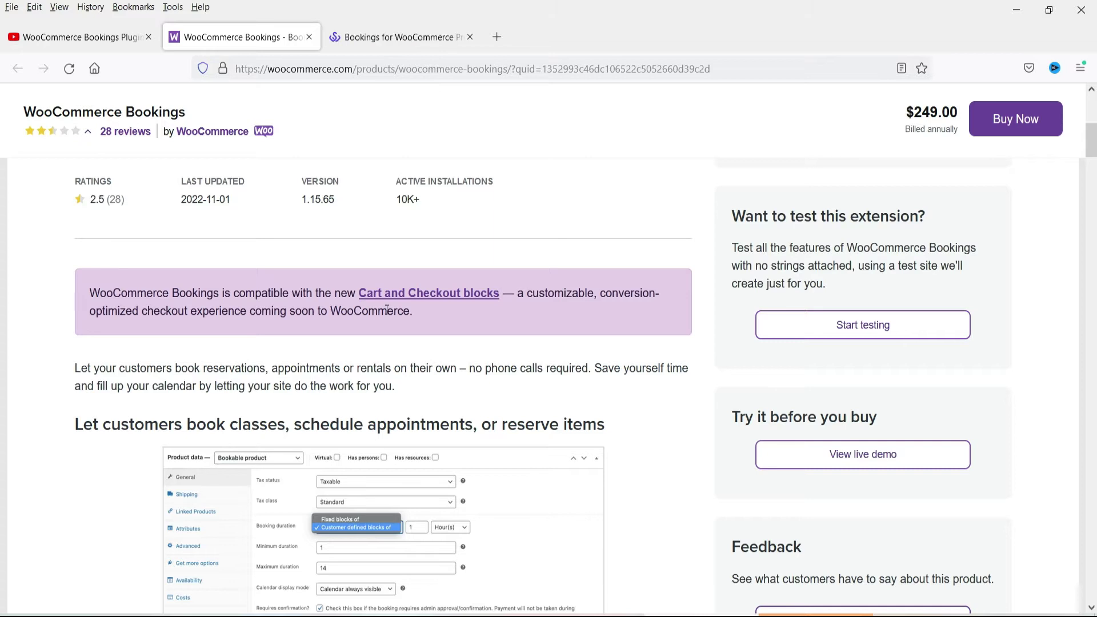
key(ctrl+Tab)
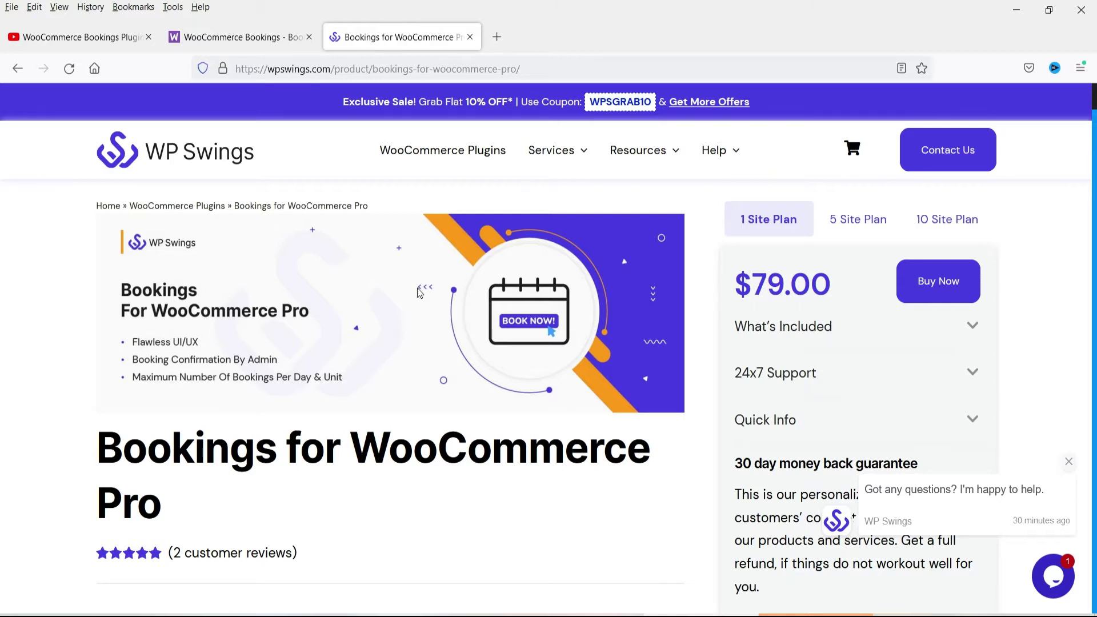
Check the Bookings for WooCommerce Pro $79.00 plan, then return to the YouTube and Bookings tabs
scroll(448, 321, down, 5)
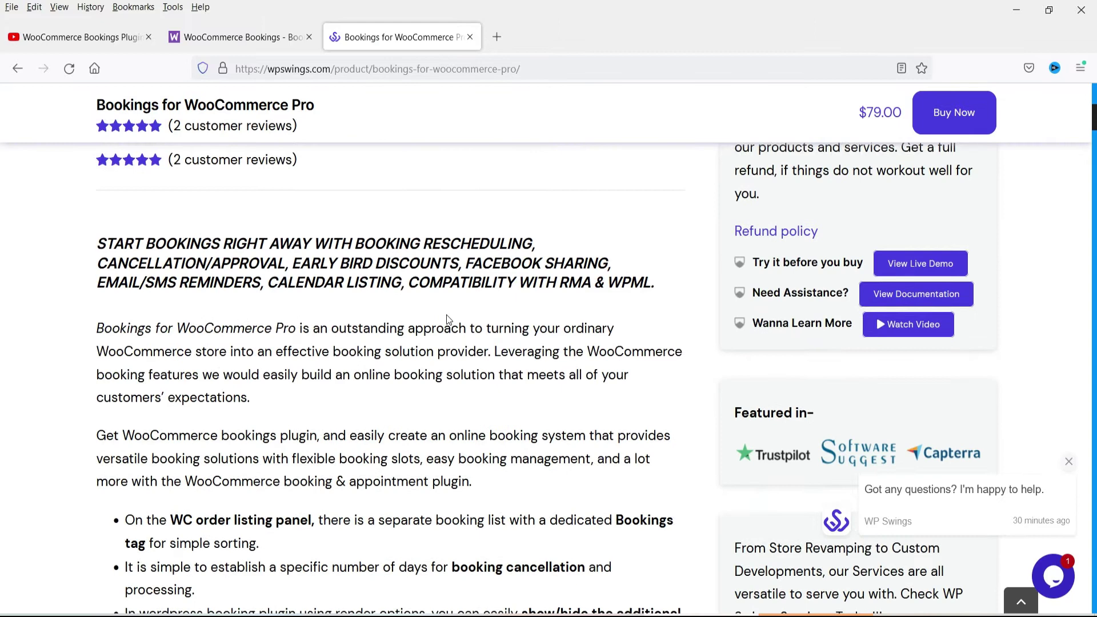
scroll(448, 321, down, 10)
scroll(369, 294, up, 20)
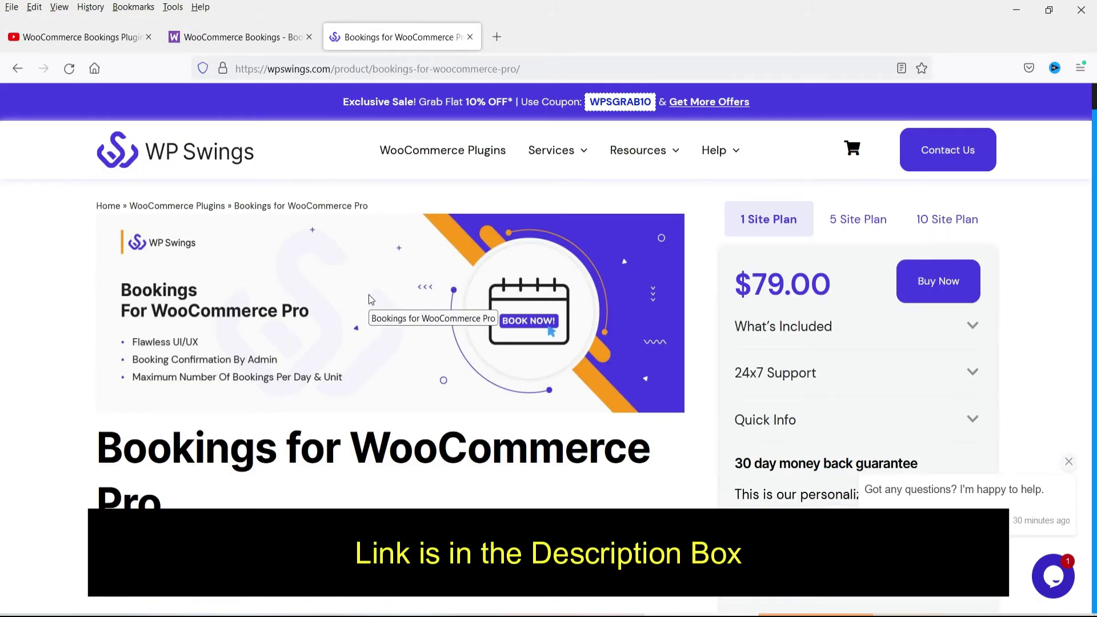
click(39, 40)
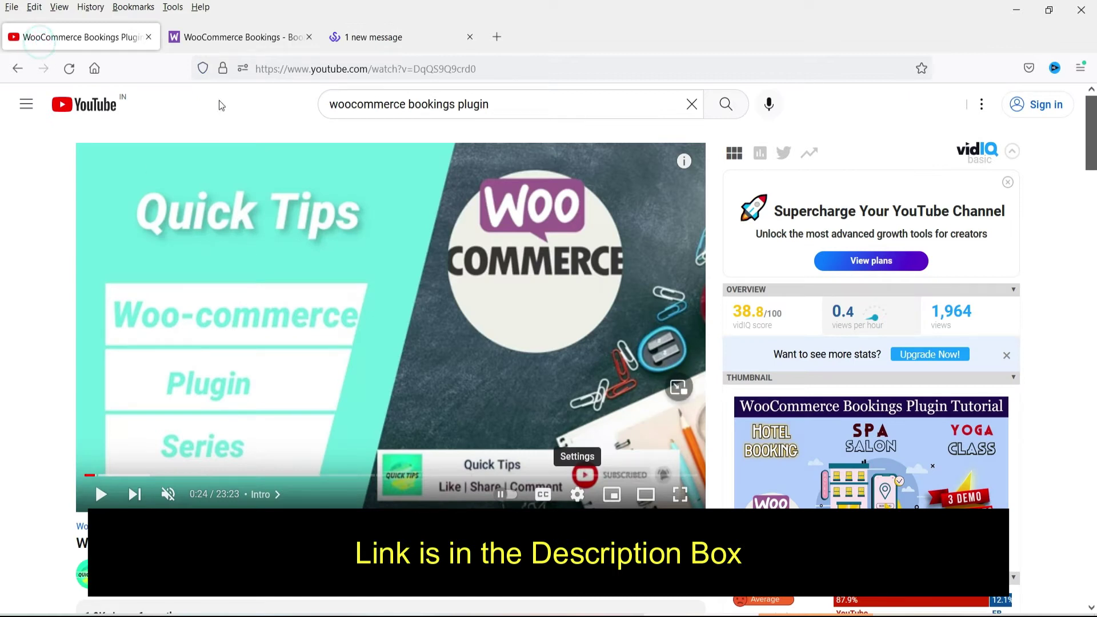
click(221, 36)
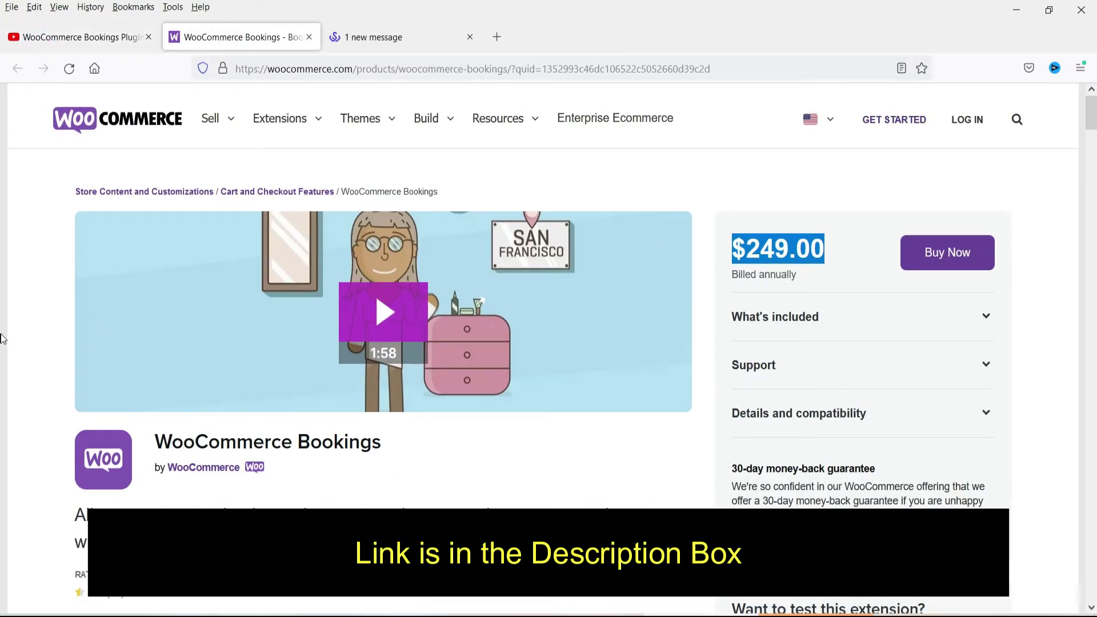
click(80, 38)
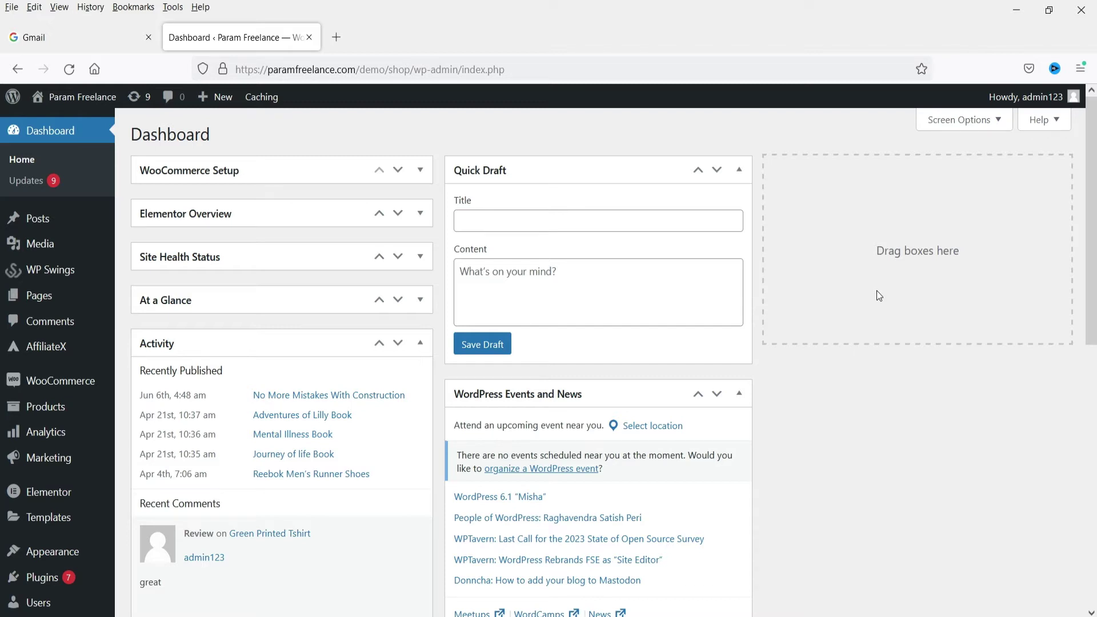
Search new plugins for 'bookings for woocommerce' and locate the WP Swings result
mouse_move(97, 578)
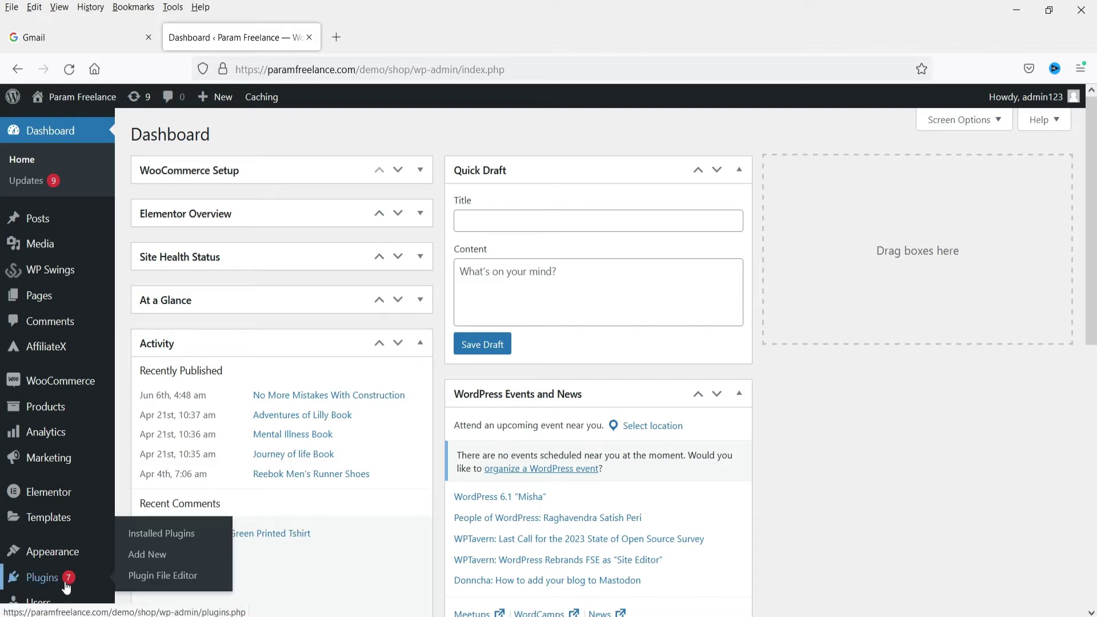
click(159, 562)
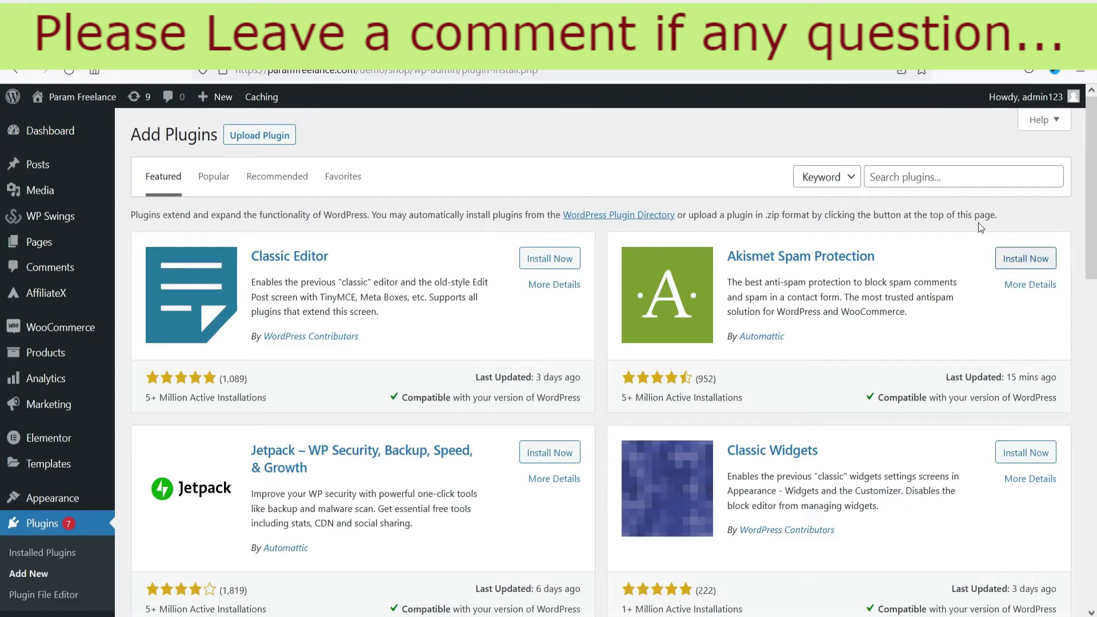
click(942, 179)
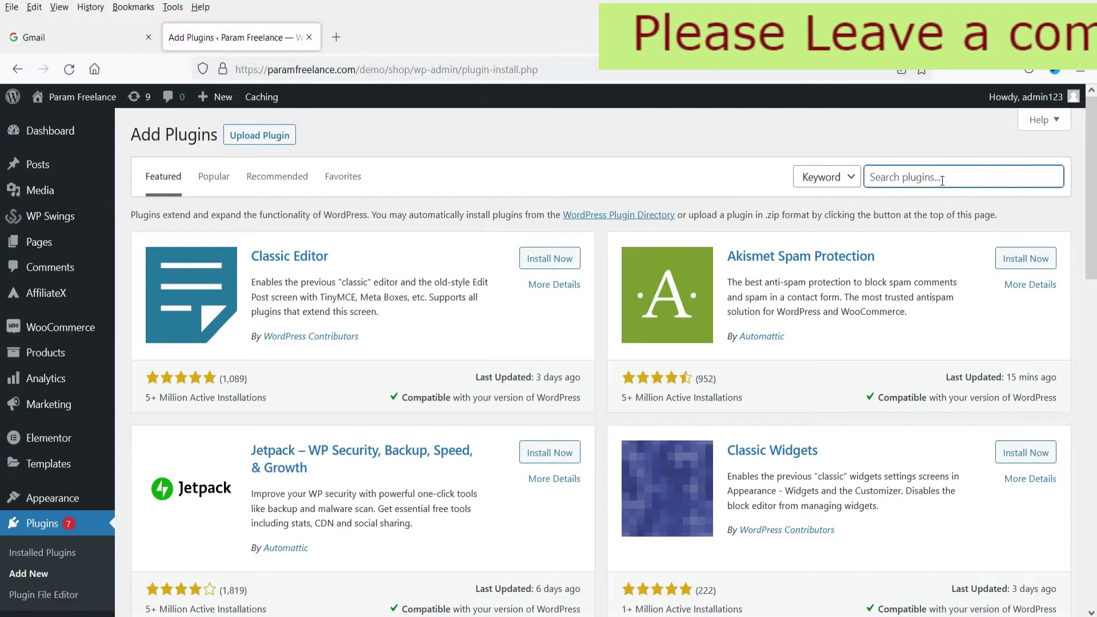
text(bookings for w)
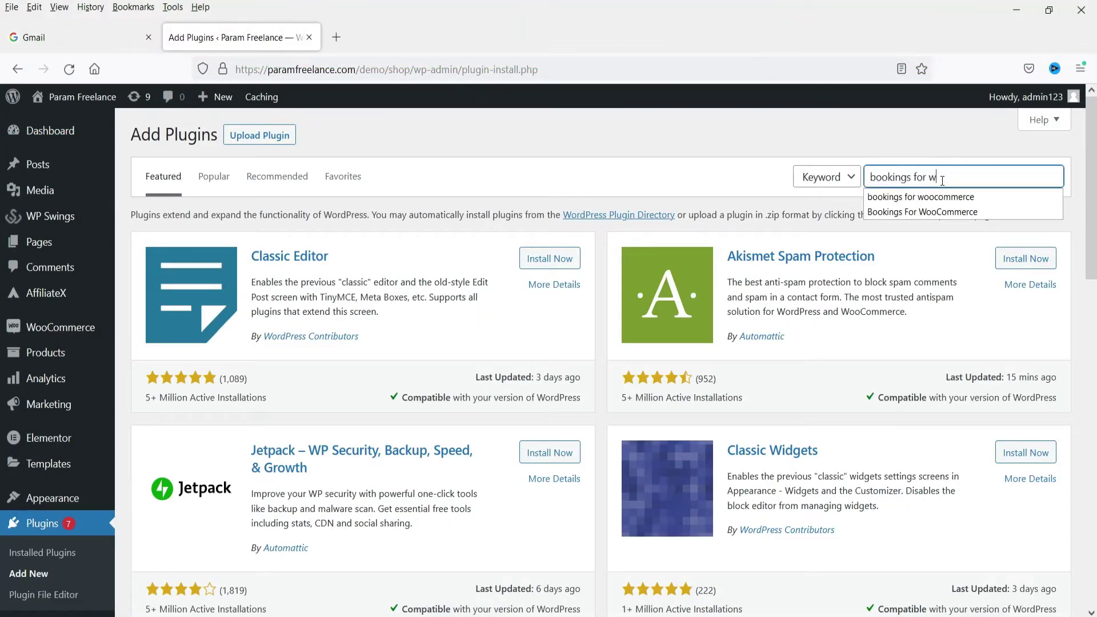
text(oocommerce)
key(Return)
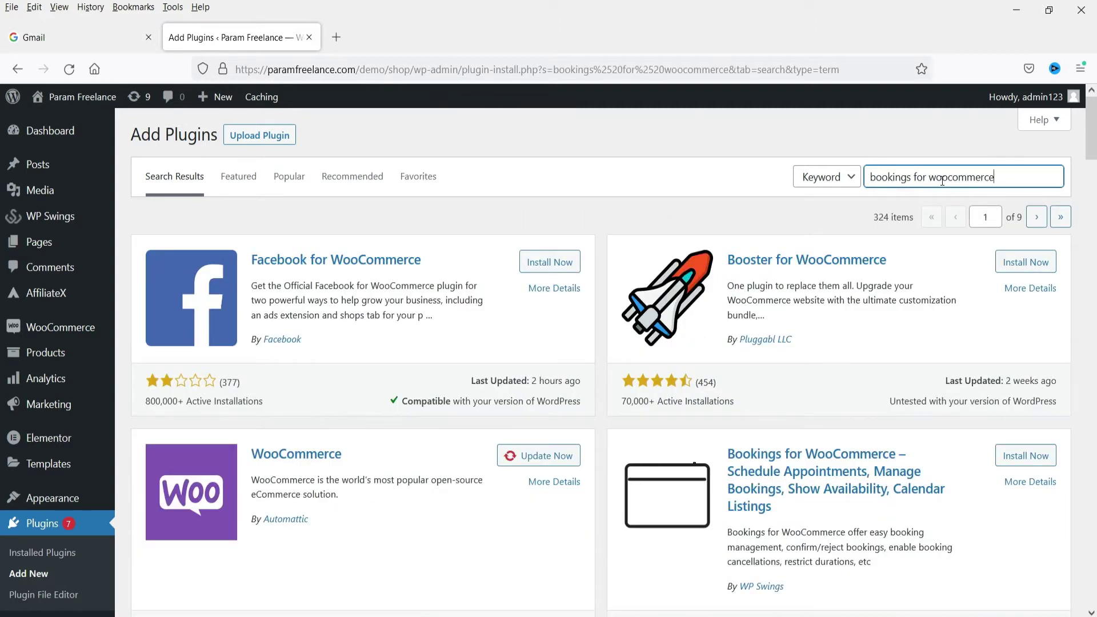
scroll(792, 469, down, 3)
scroll(792, 469, up, 3)
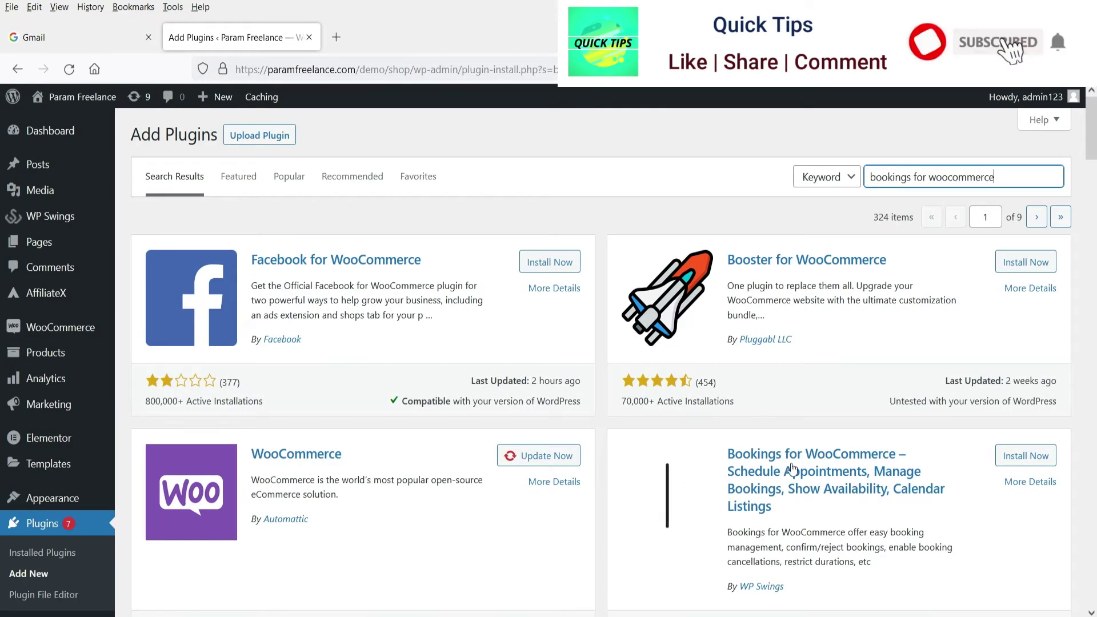
scroll(792, 469, down, 3)
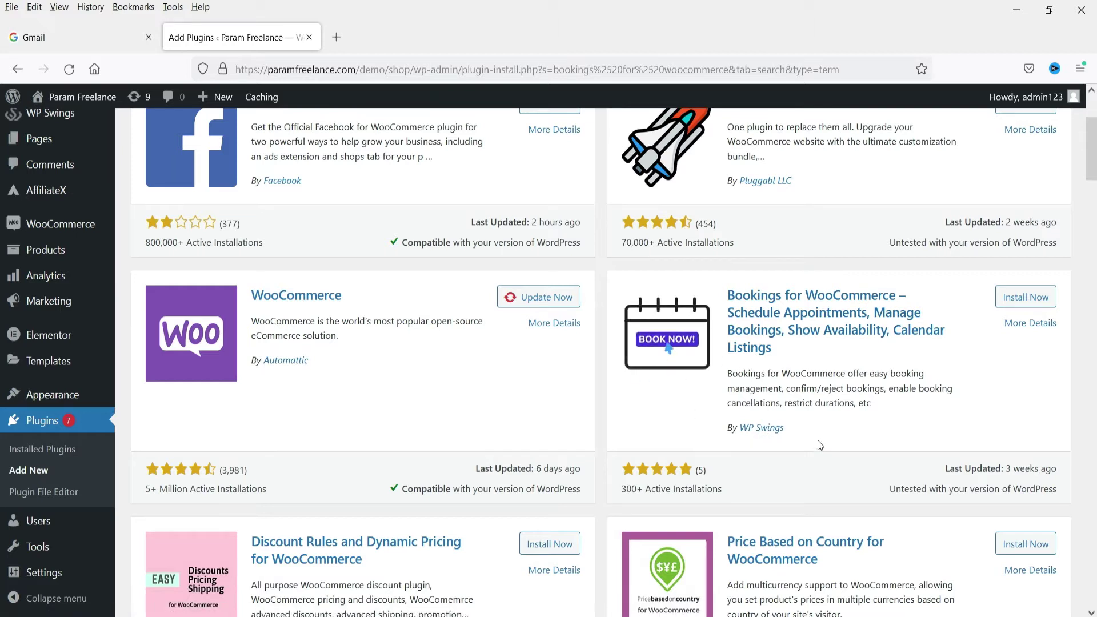
Install and activate WP Swings' Bookings for WooCommerce plugin, then open its settings
click(1037, 297)
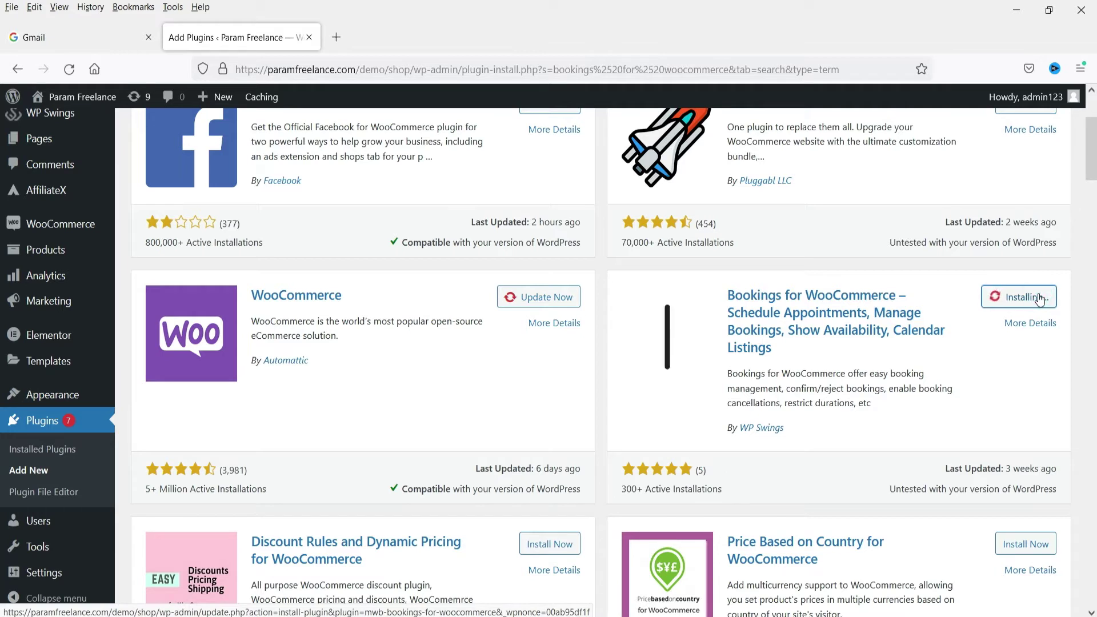
click(1034, 297)
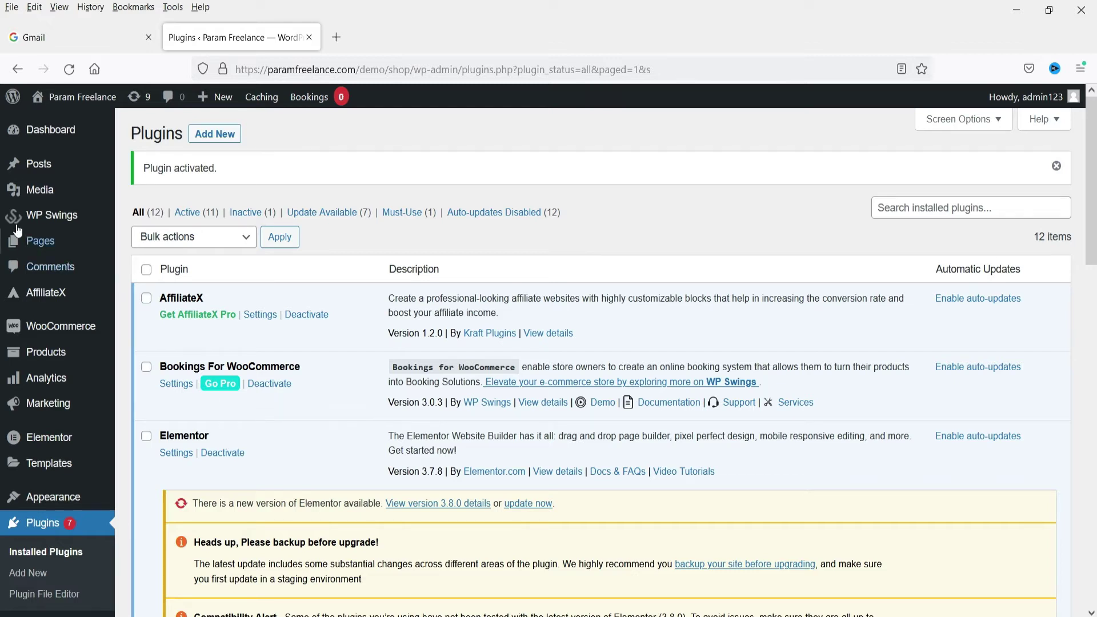
mouse_move(17, 220)
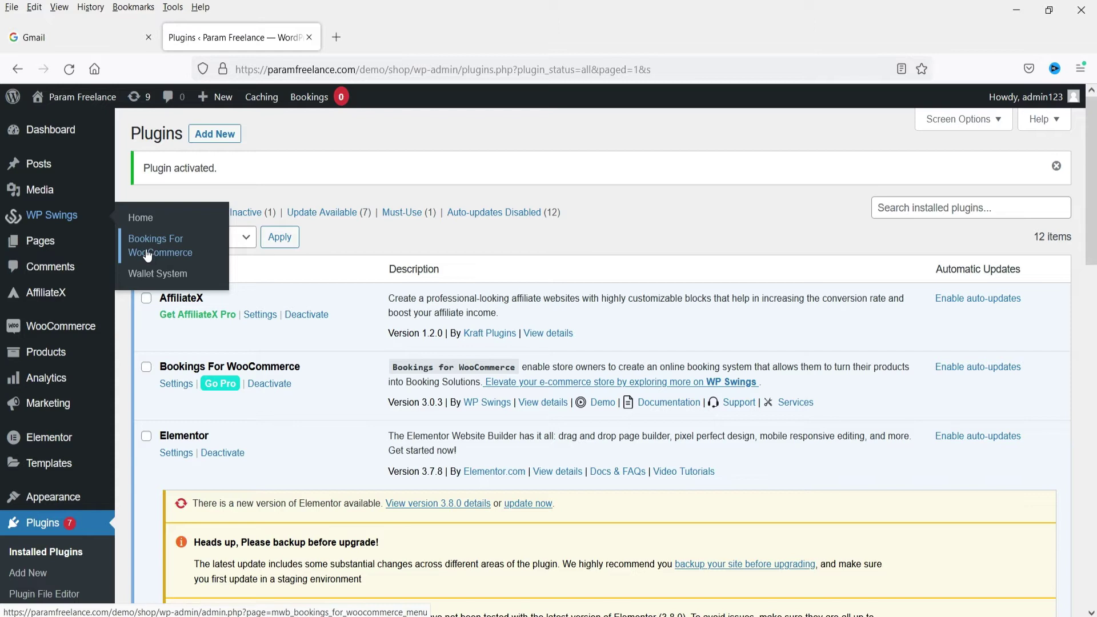
click(174, 383)
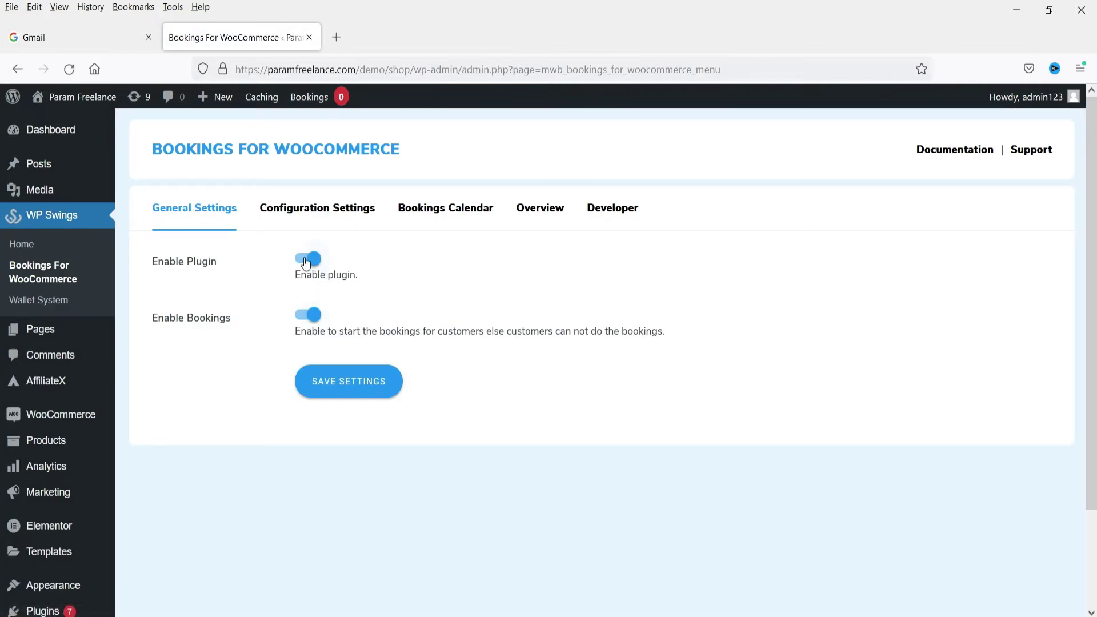
Save General Settings with plugin and bookings enabled, then open Configuration Settings
click(345, 394)
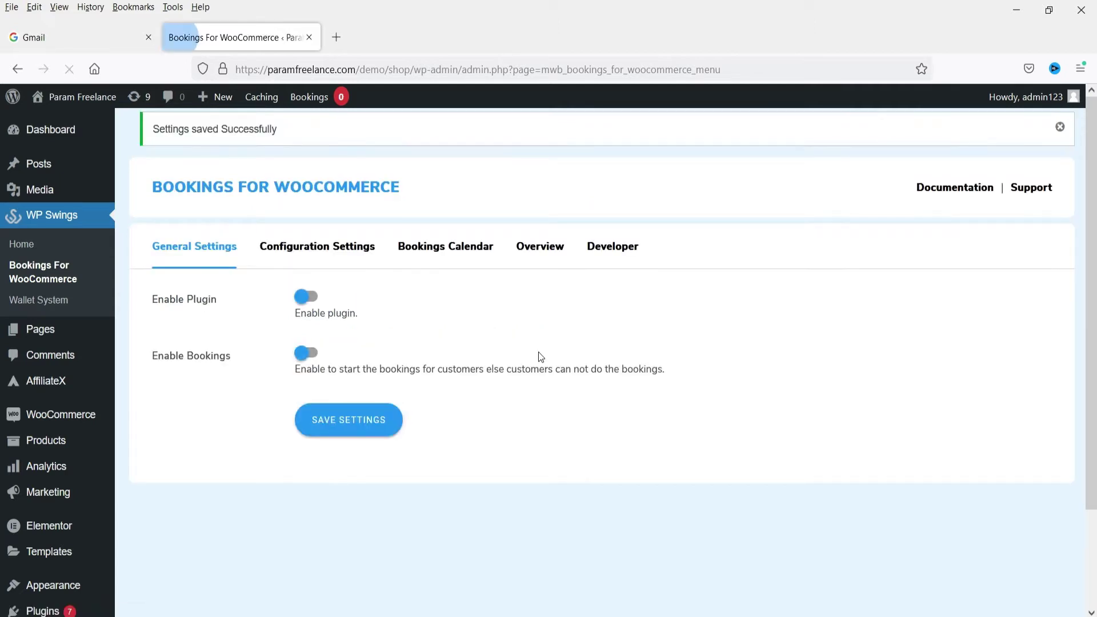
click(319, 251)
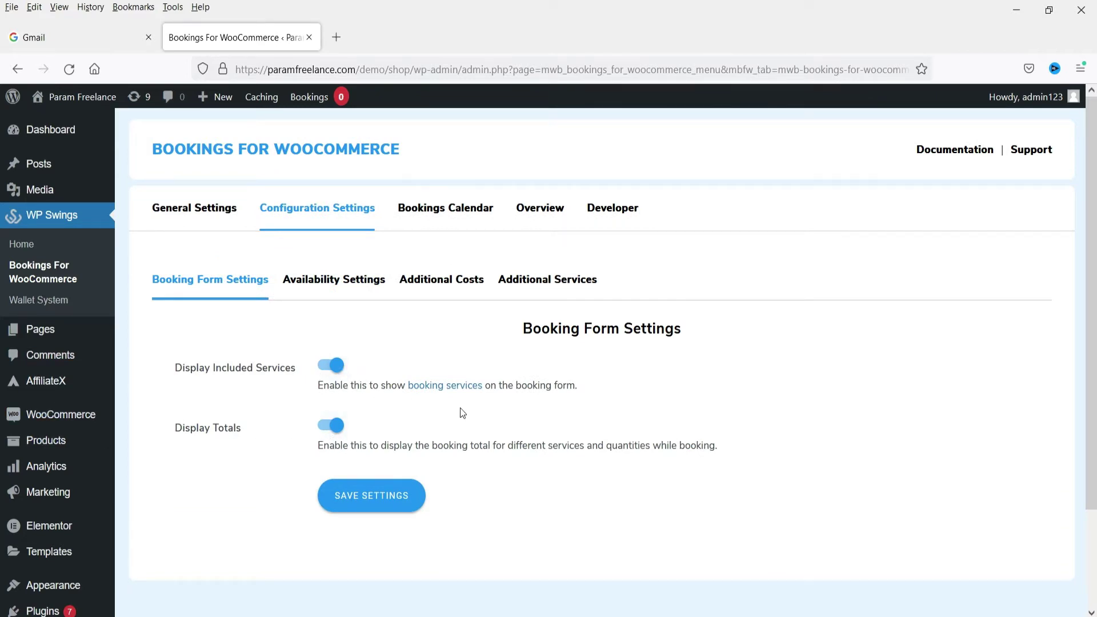
Save Booking Form Settings showing included services and totals, then open Availability Settings
click(381, 505)
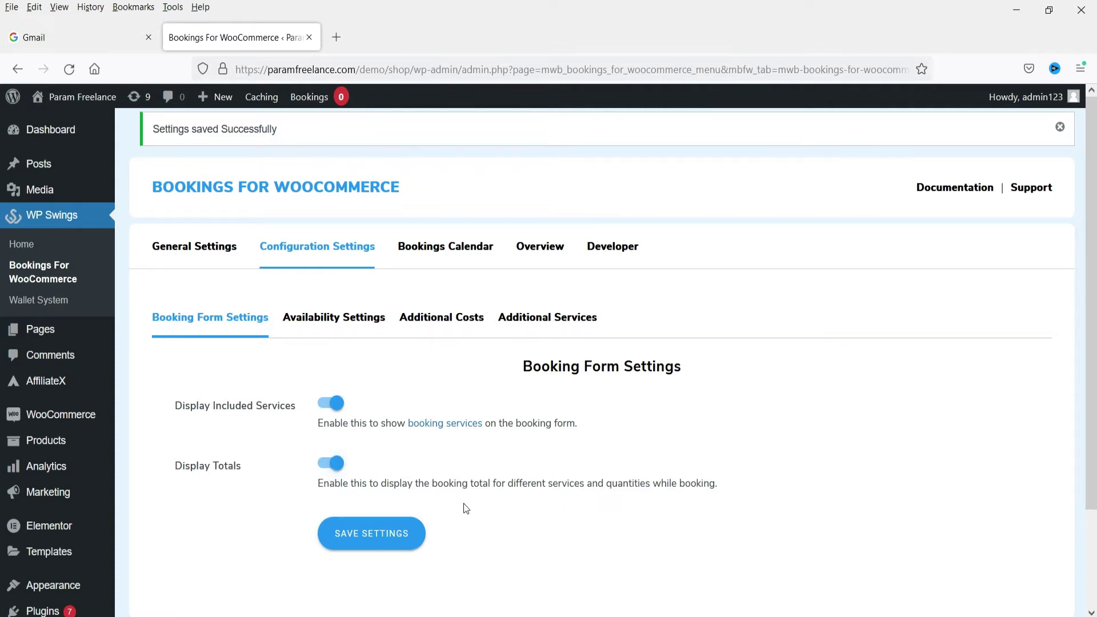
click(327, 326)
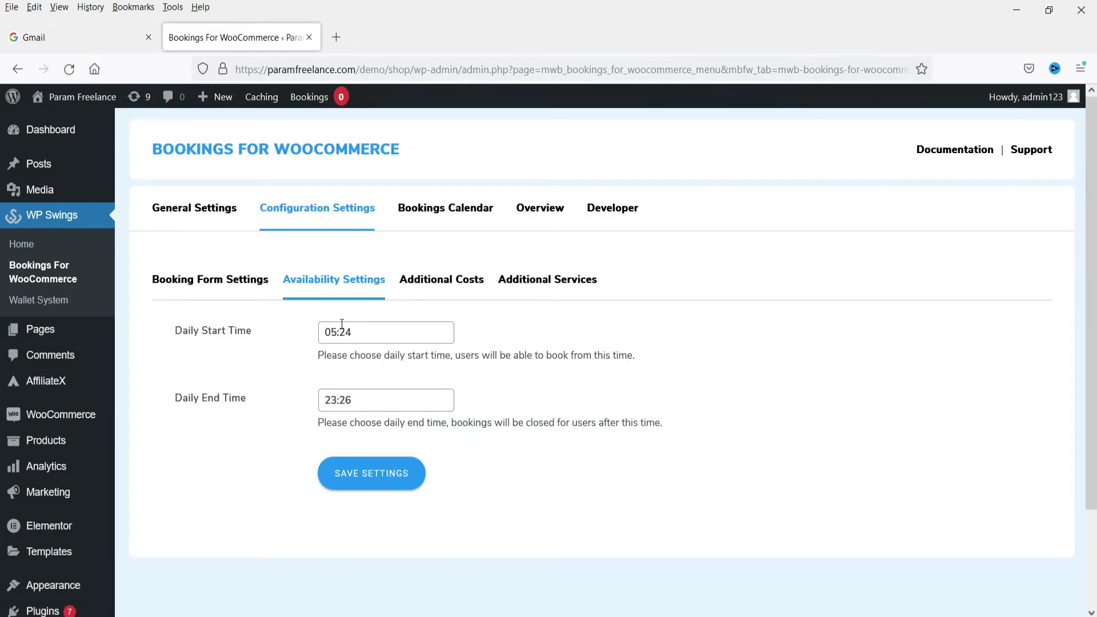
Set the Daily Start Time to 10:00
click(342, 330)
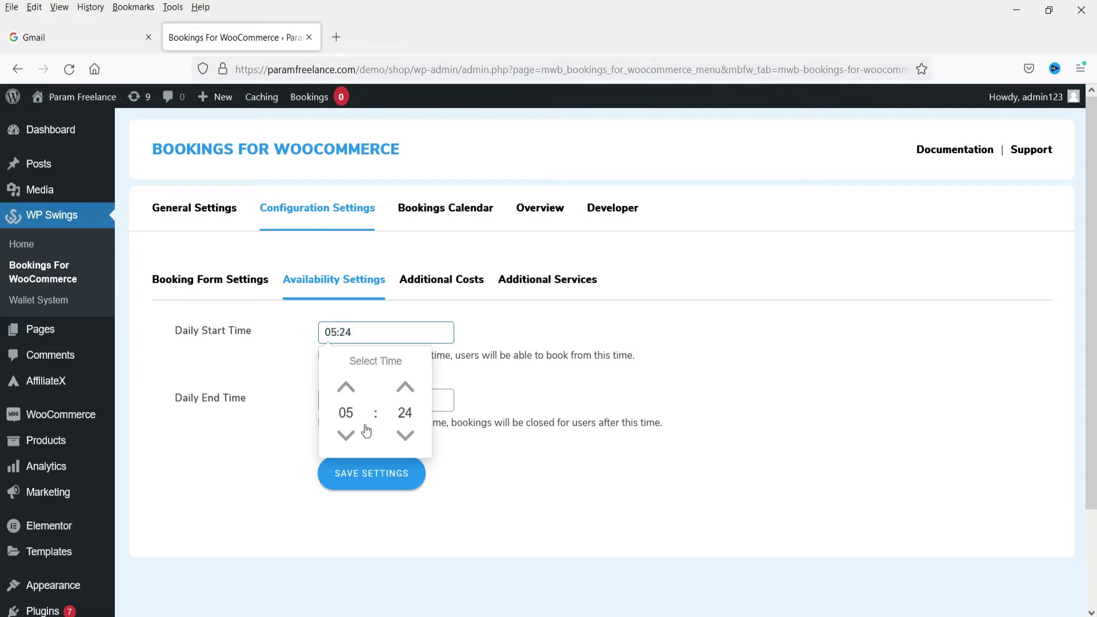
click(346, 415)
click(333, 438)
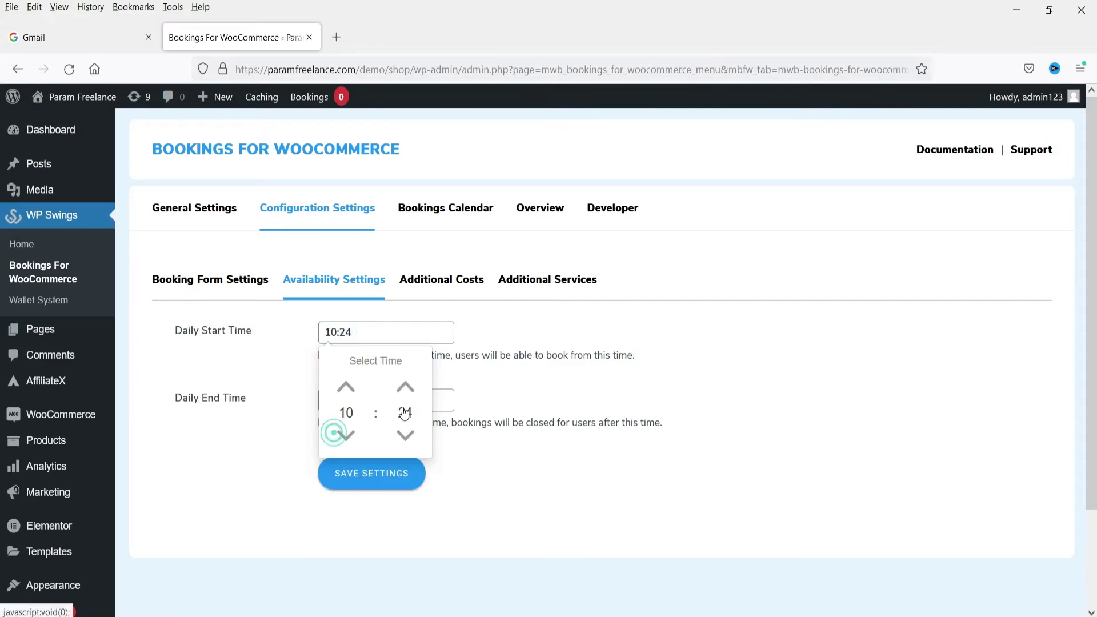
click(401, 422)
click(333, 384)
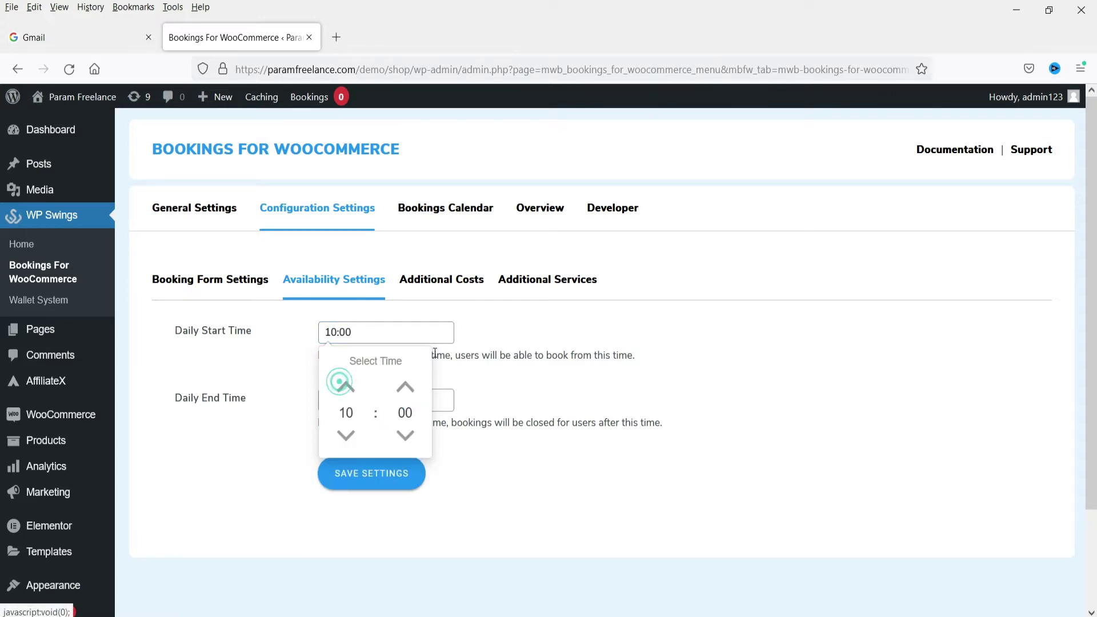
click(483, 378)
Set the Daily End Time to 20:00 and save the availability settings
click(351, 400)
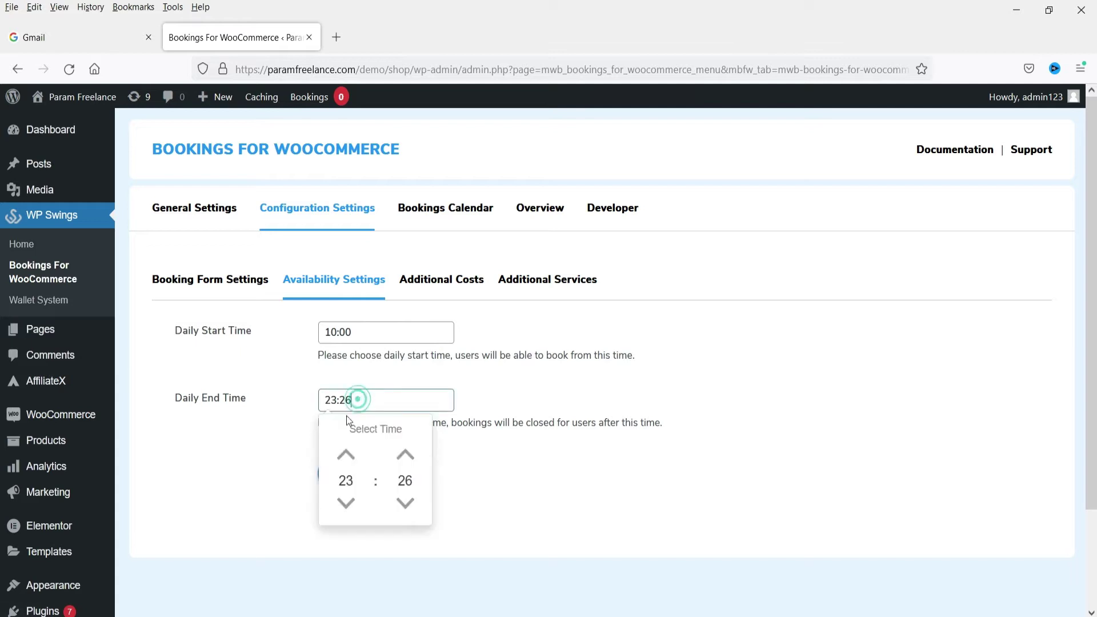
click(346, 479)
click(333, 560)
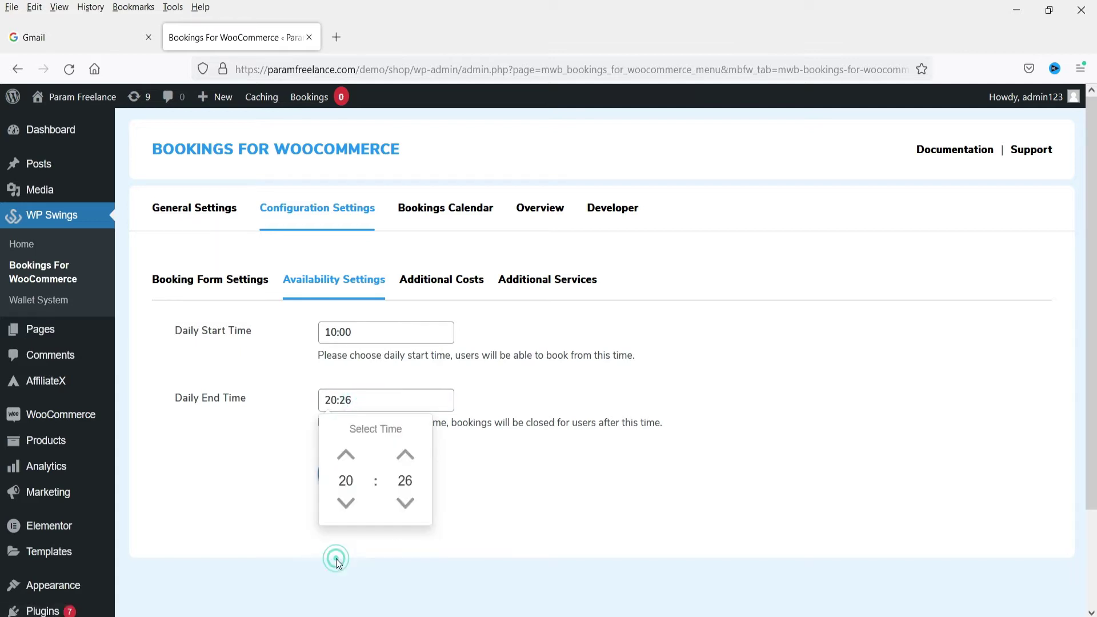
click(398, 480)
click(334, 451)
click(558, 382)
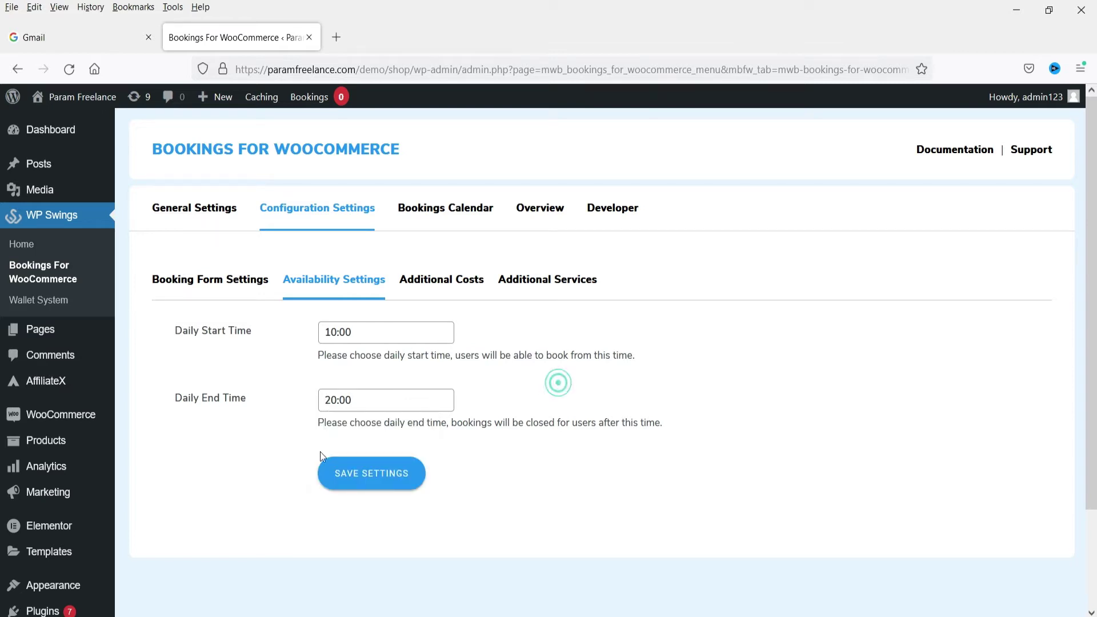
click(366, 491)
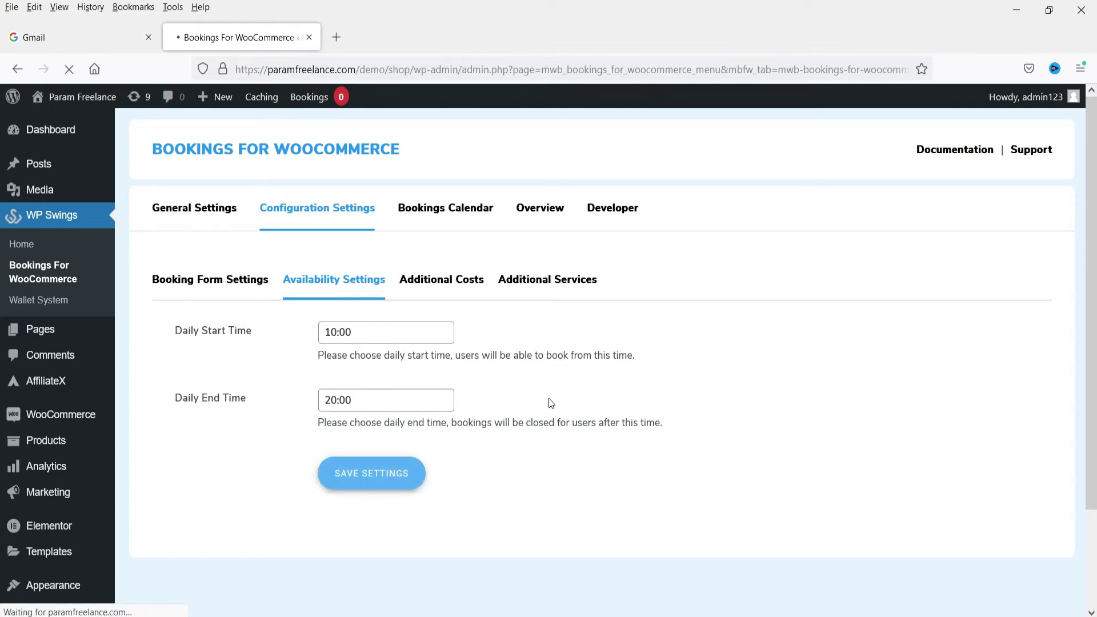
click(447, 324)
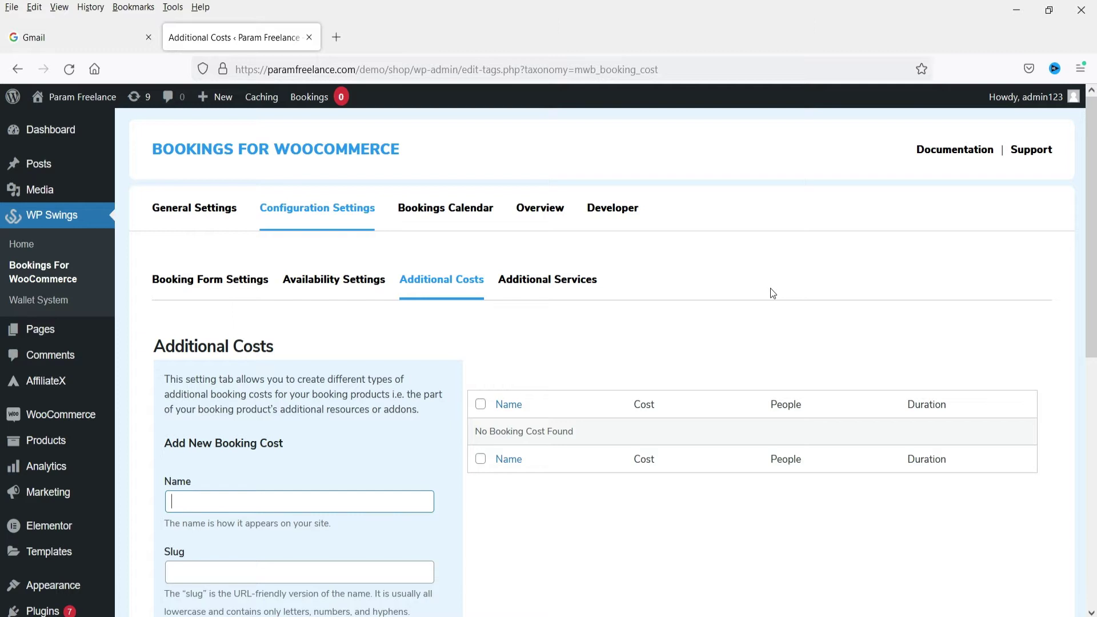
Enter name 'Wardrobe', slug 'wardrobe' and description 'Wardrobe for massage therapy' for a new cost
scroll(593, 382, down, 3)
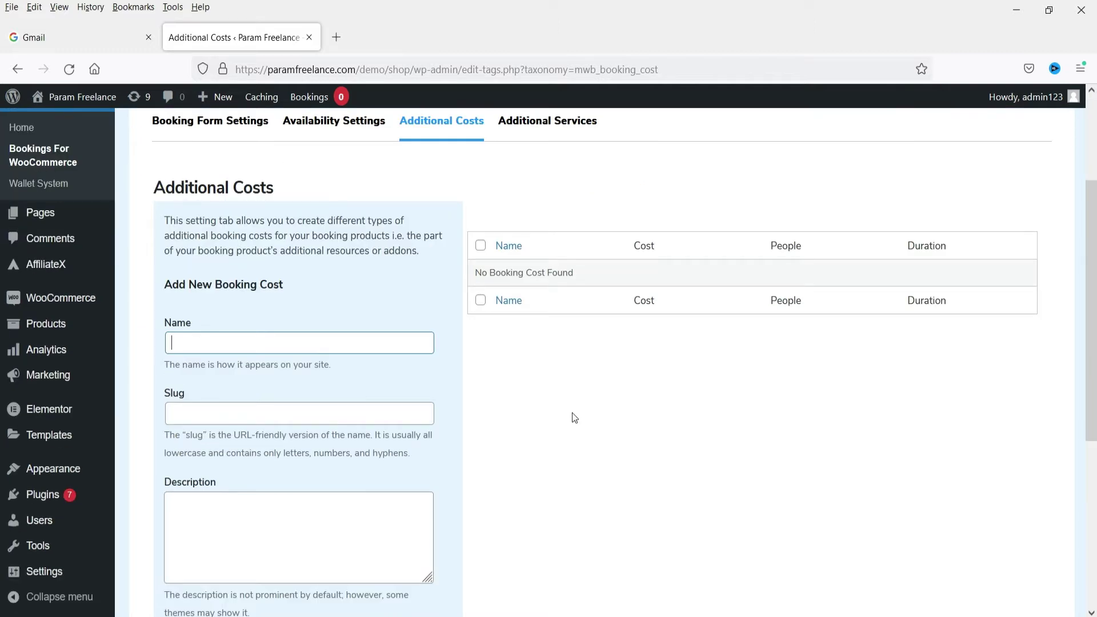
text(War)
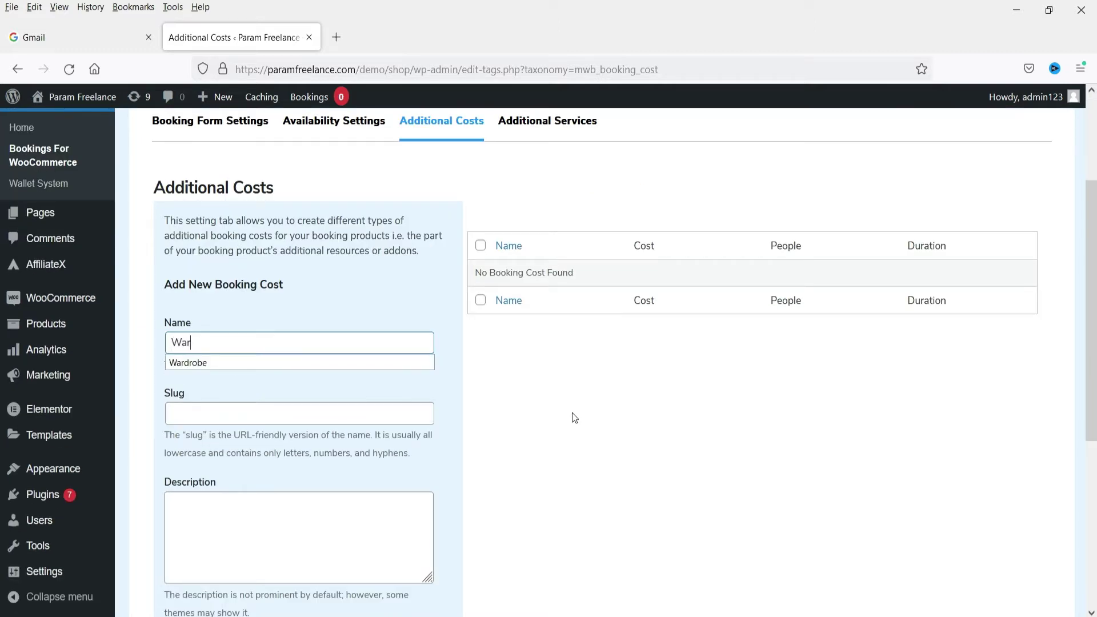
text(drobe)
click(270, 411)
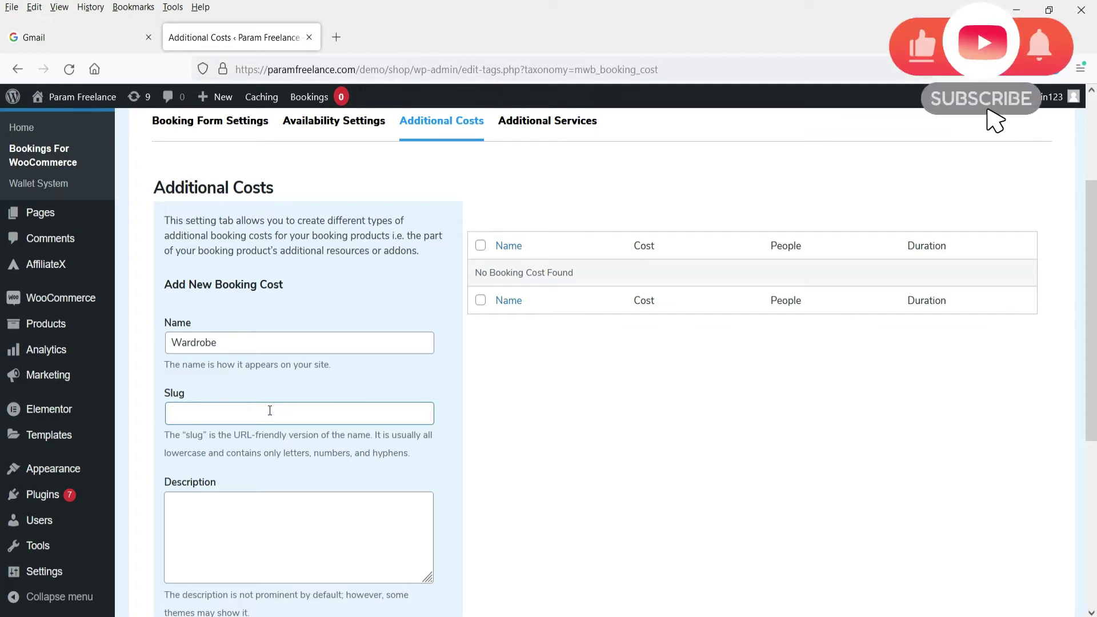
text(war)
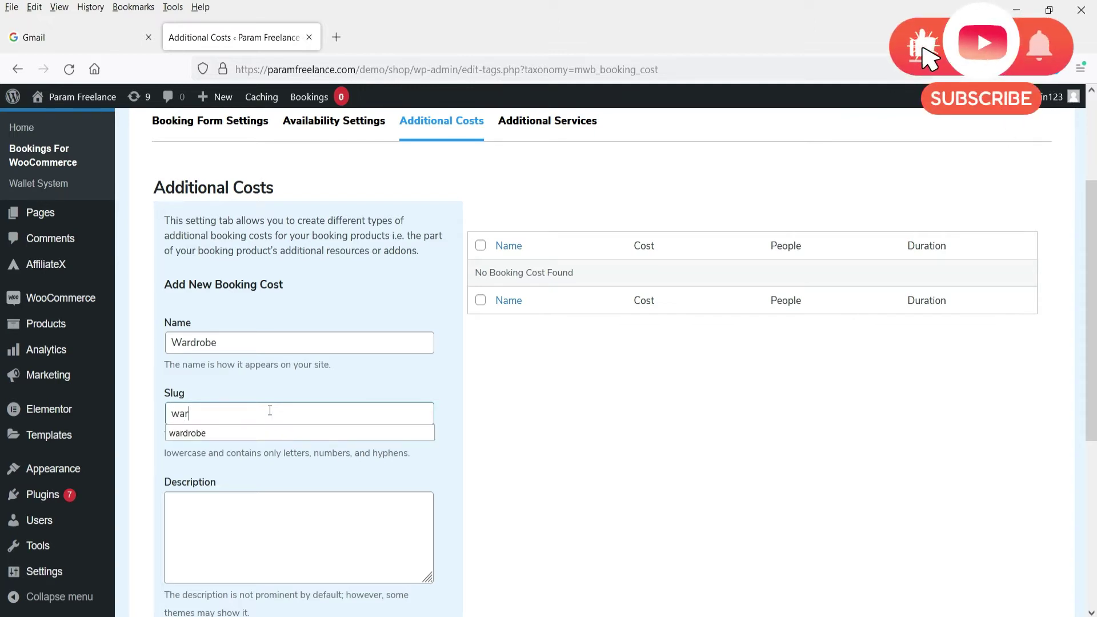
text(drobe)
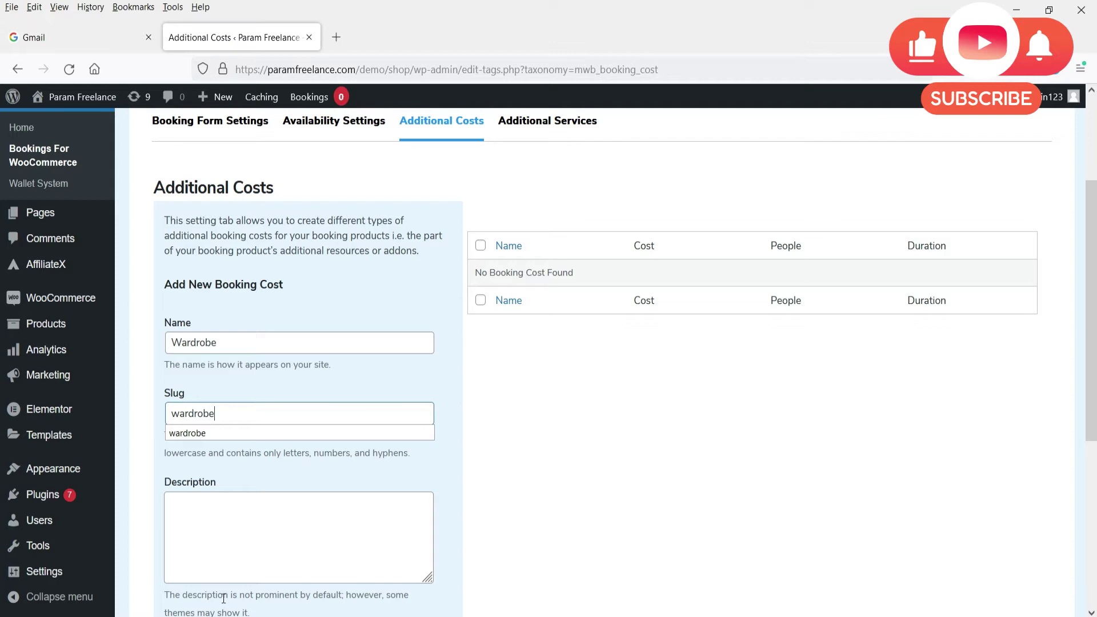
click(253, 550)
text(Wardrobe)
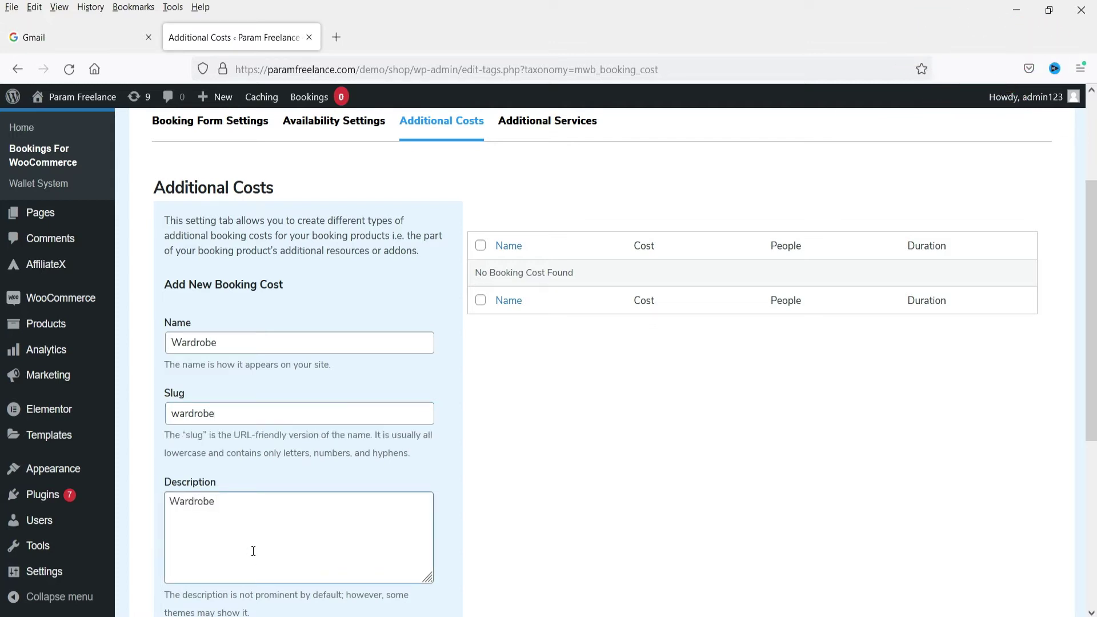
text( for massage therapy.)
Set the booking cost to 100, multiplied by number of people, and add it
scroll(387, 426, down, 3)
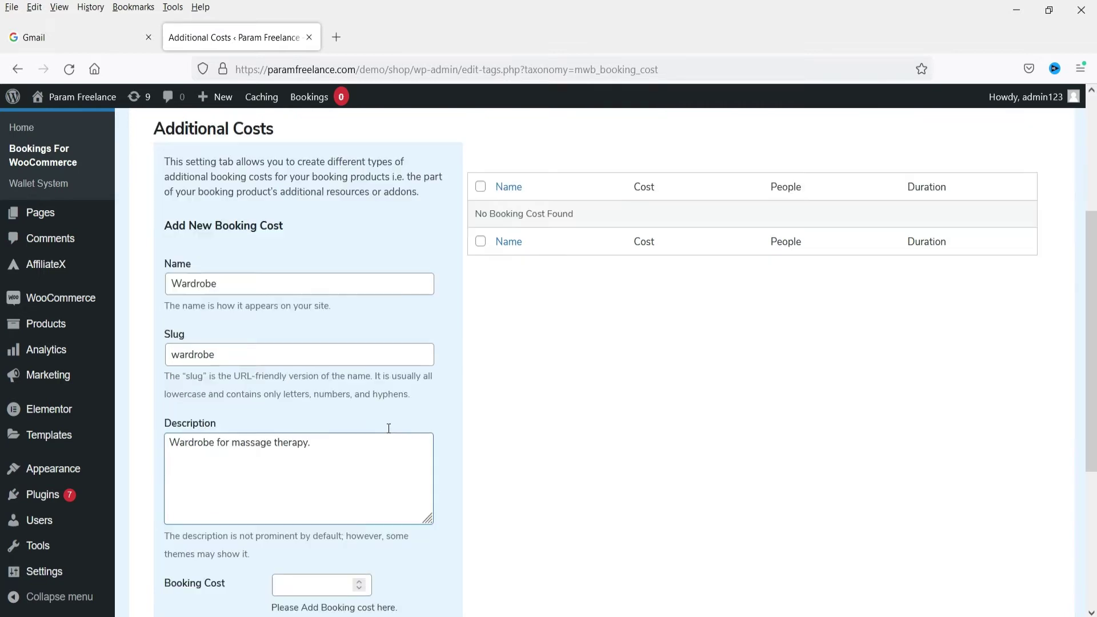
scroll(565, 417, down, 1)
click(311, 406)
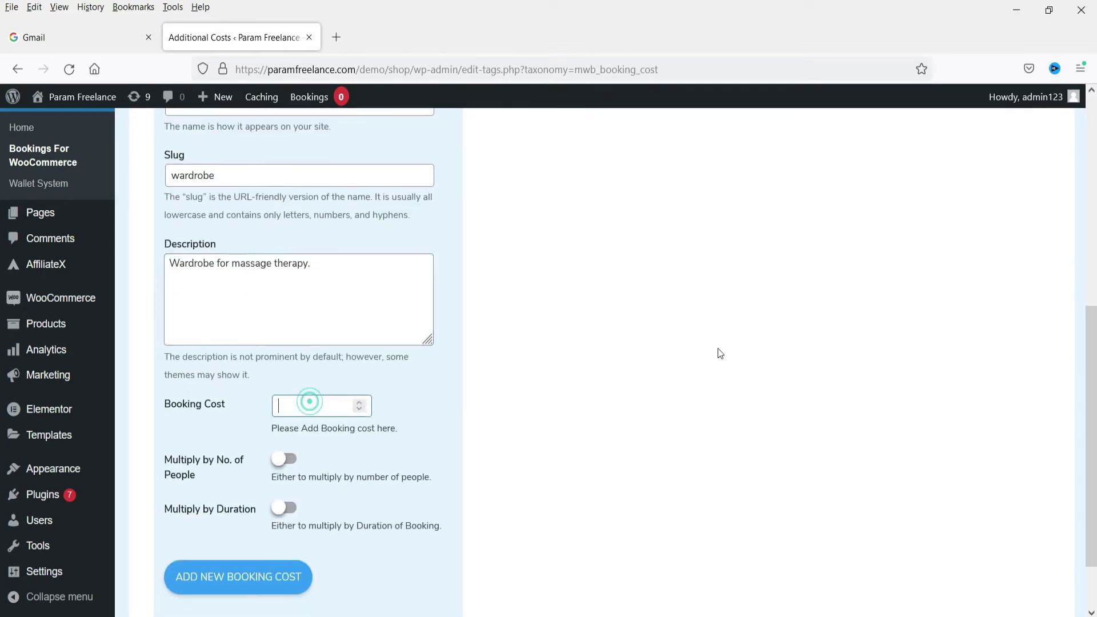
text(100)
click(282, 459)
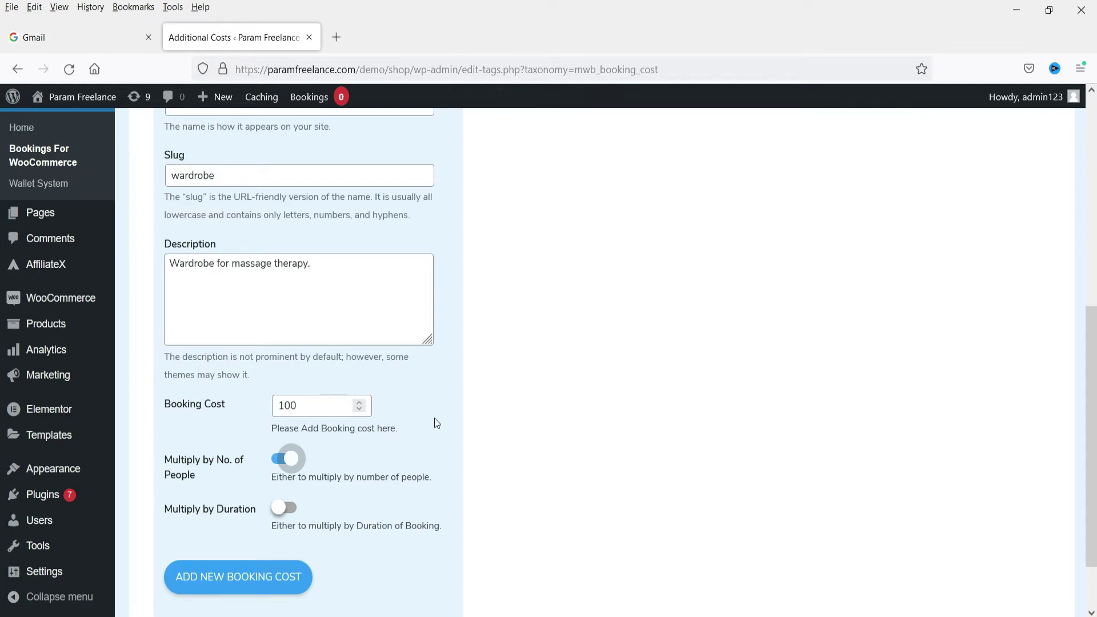
click(181, 577)
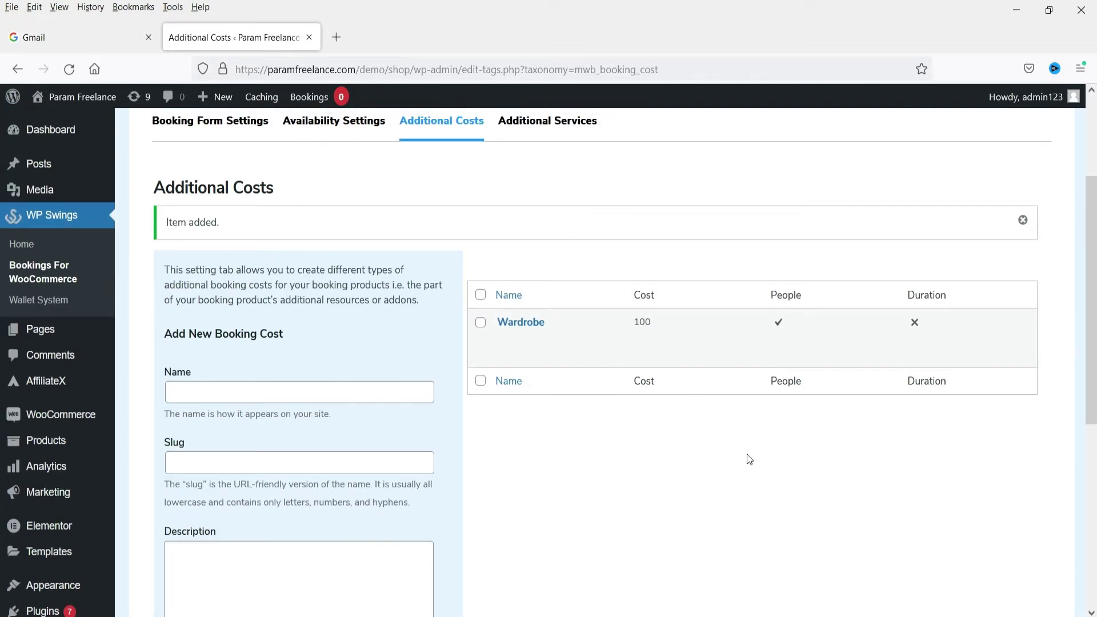
click(558, 125)
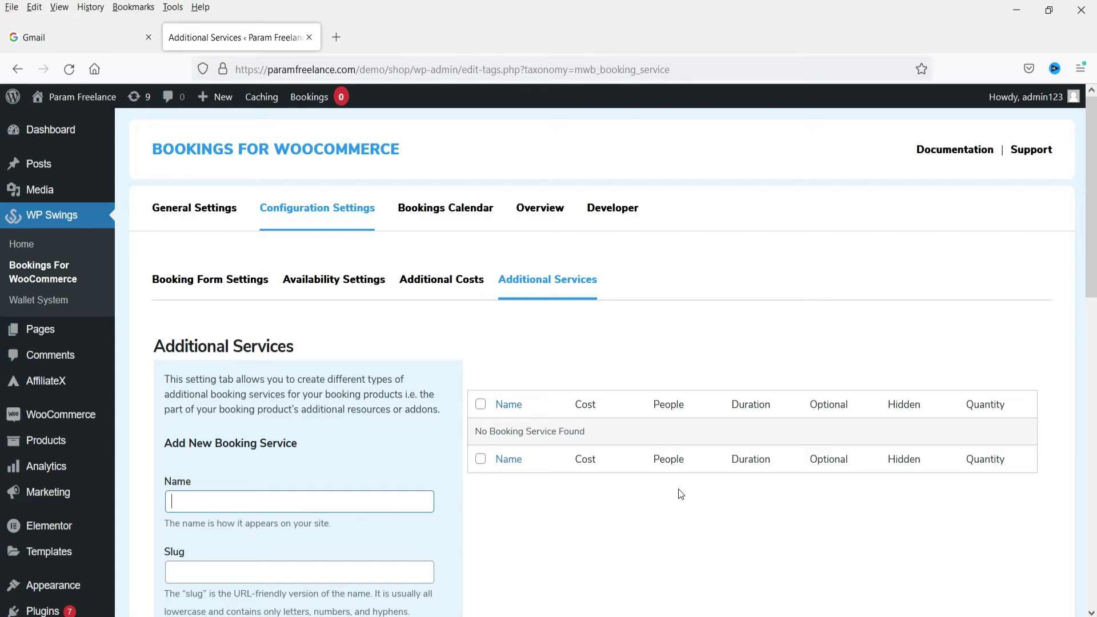
Enter the Manicure service with slug 'manicure', description 'Manicure Service' and cost 300
text(Mani)
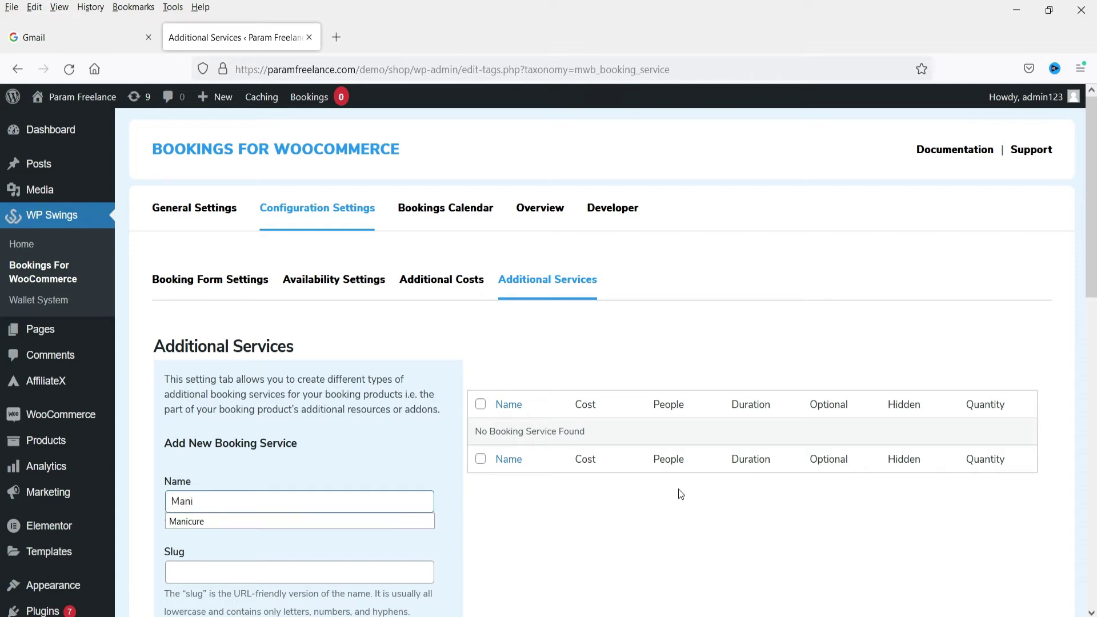
text(cure)
click(257, 574)
scroll(258, 575, down, 3)
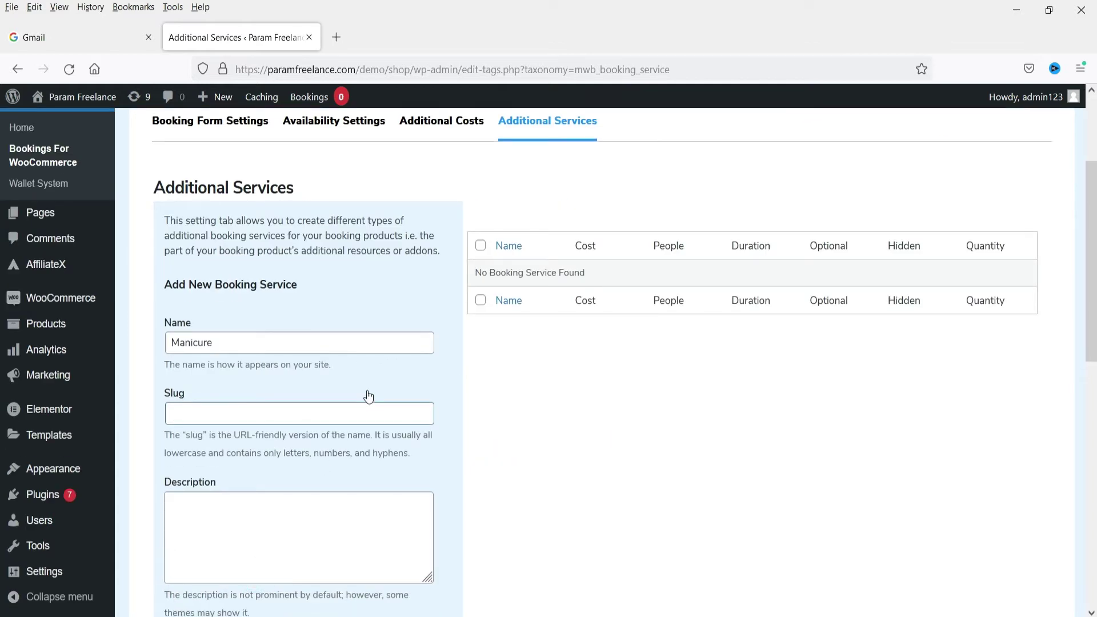
text(manicure)
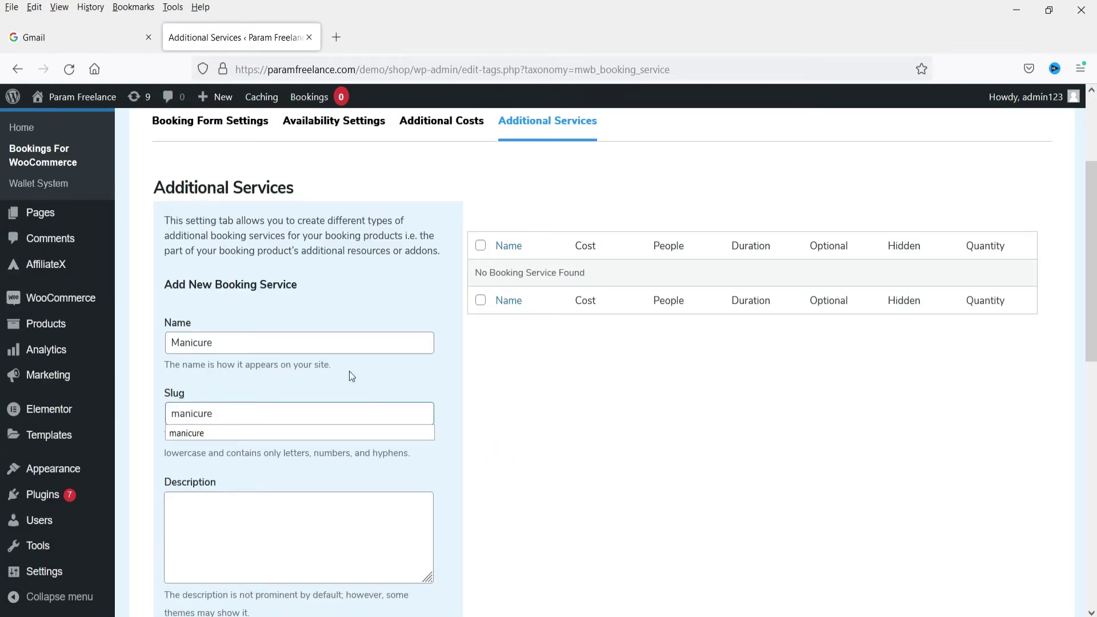
scroll(351, 376, down, 4)
click(267, 278)
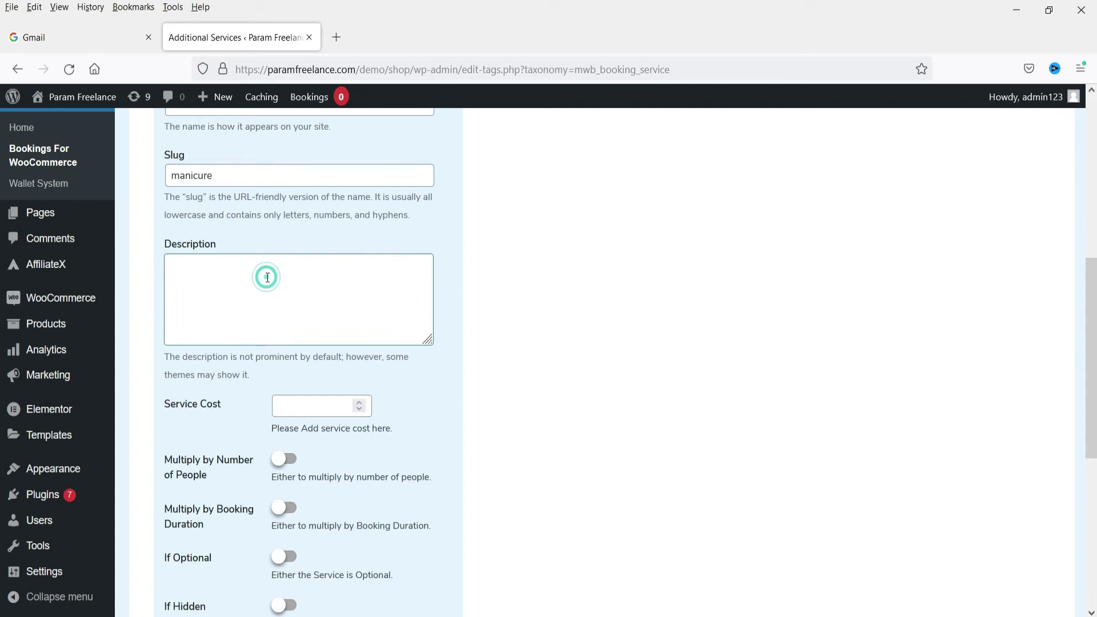
text(Manicure Service)
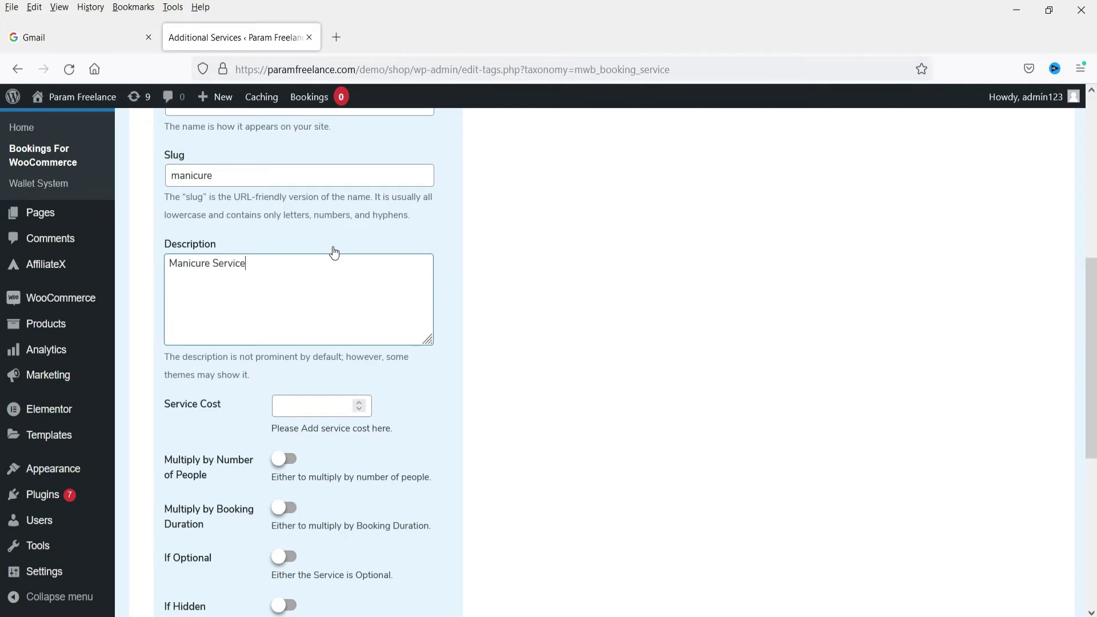
click(308, 407)
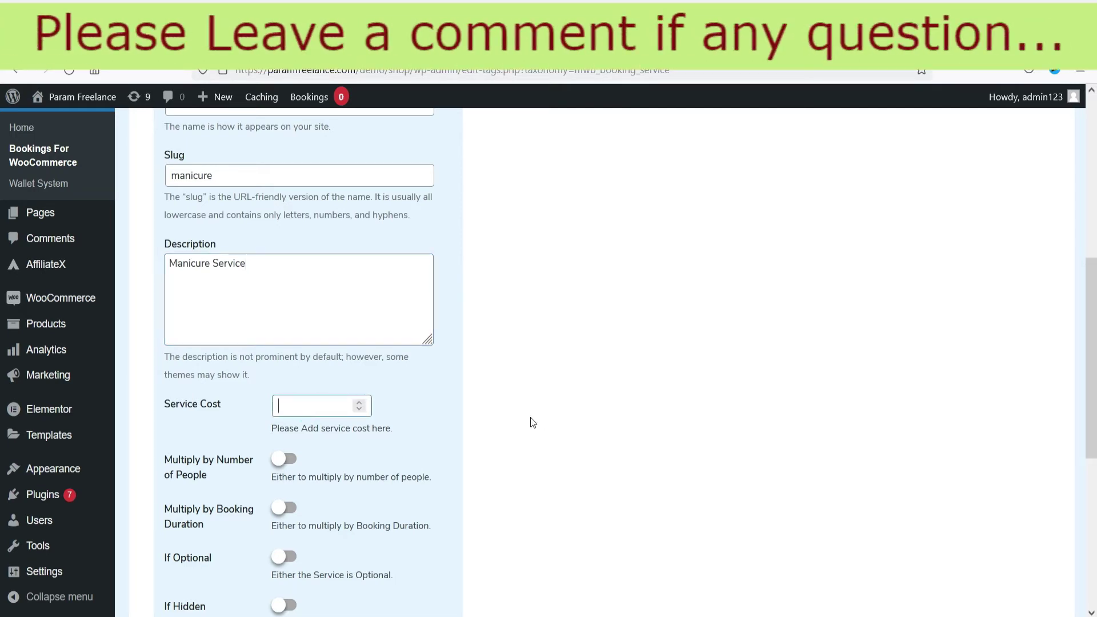
text(300)
Turn on Multiply by Number of People and If Optional, then add the Manicure service
scroll(355, 380, down, 2)
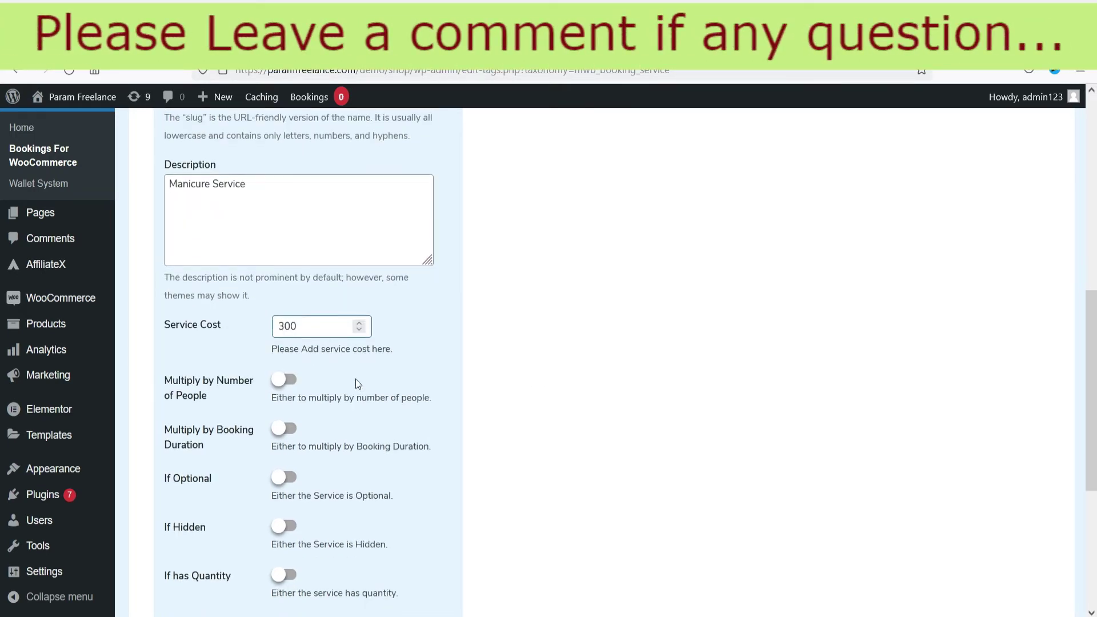
scroll(397, 375, down, 1)
click(284, 299)
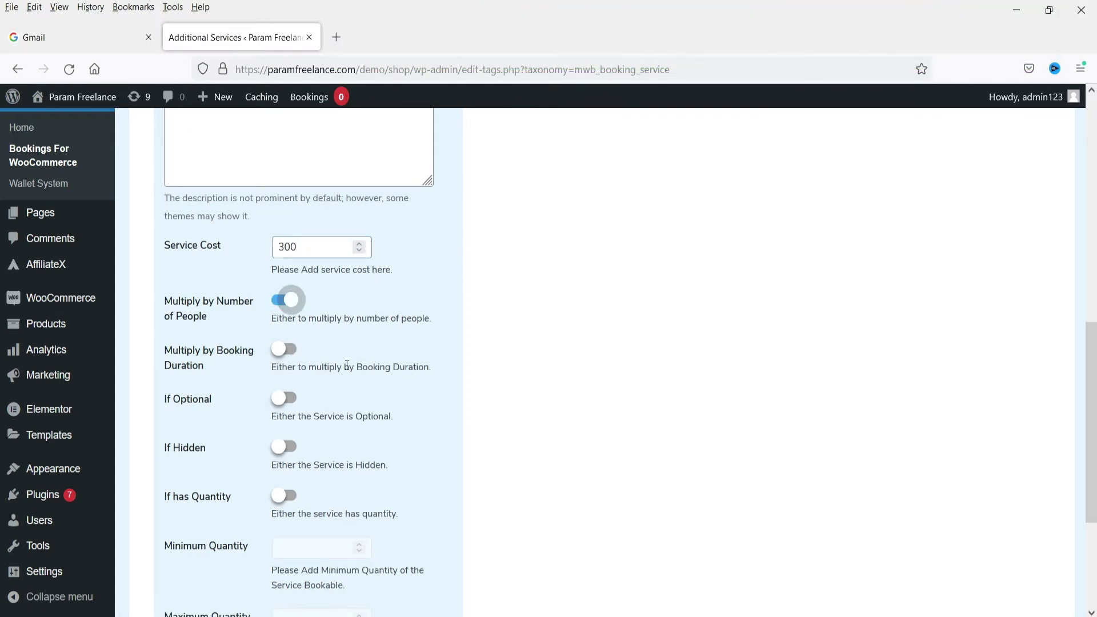
click(287, 400)
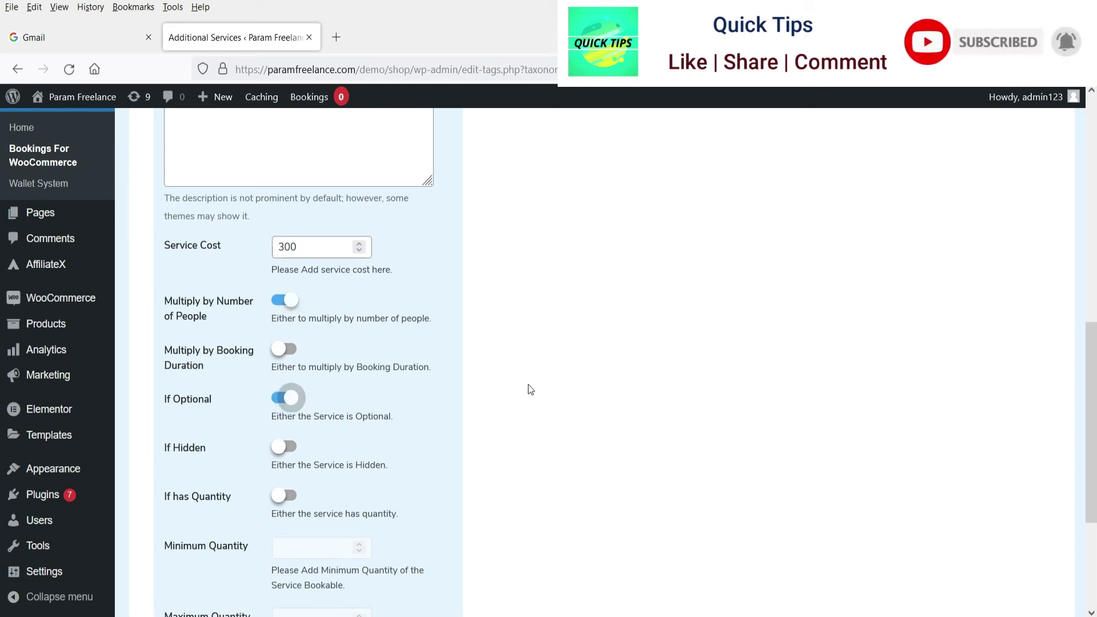
scroll(465, 372, down, 3)
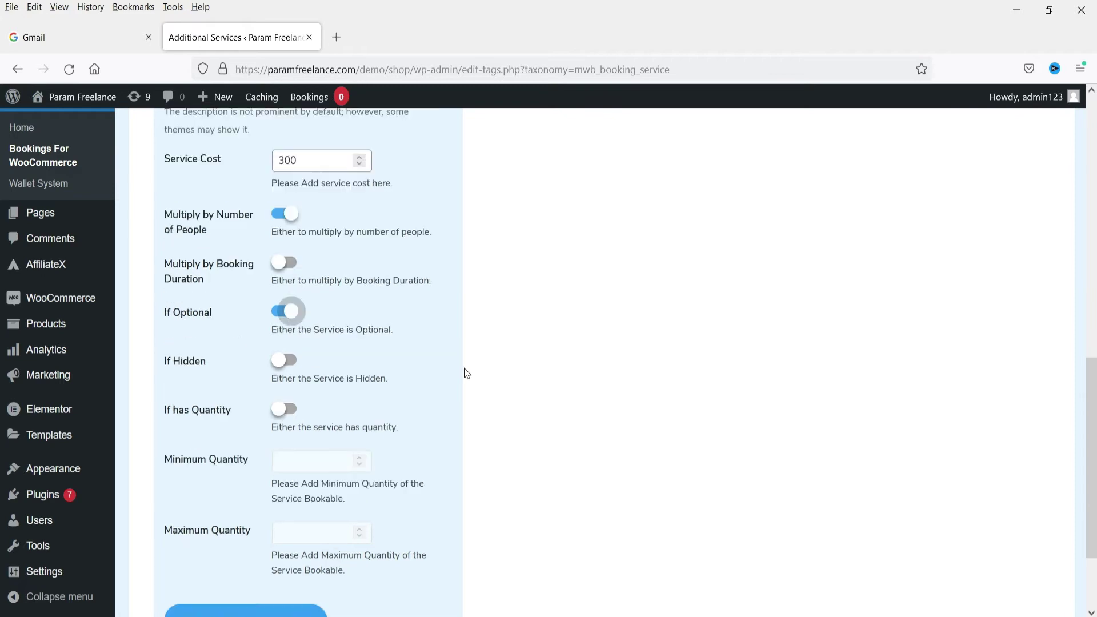
click(240, 551)
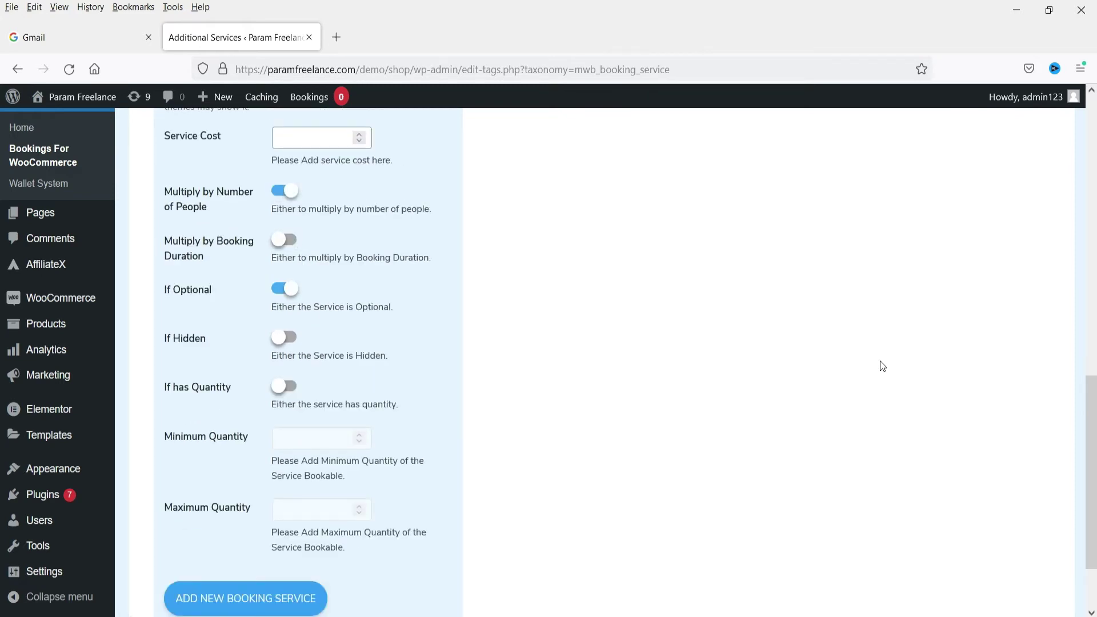
scroll(862, 358, up, 10)
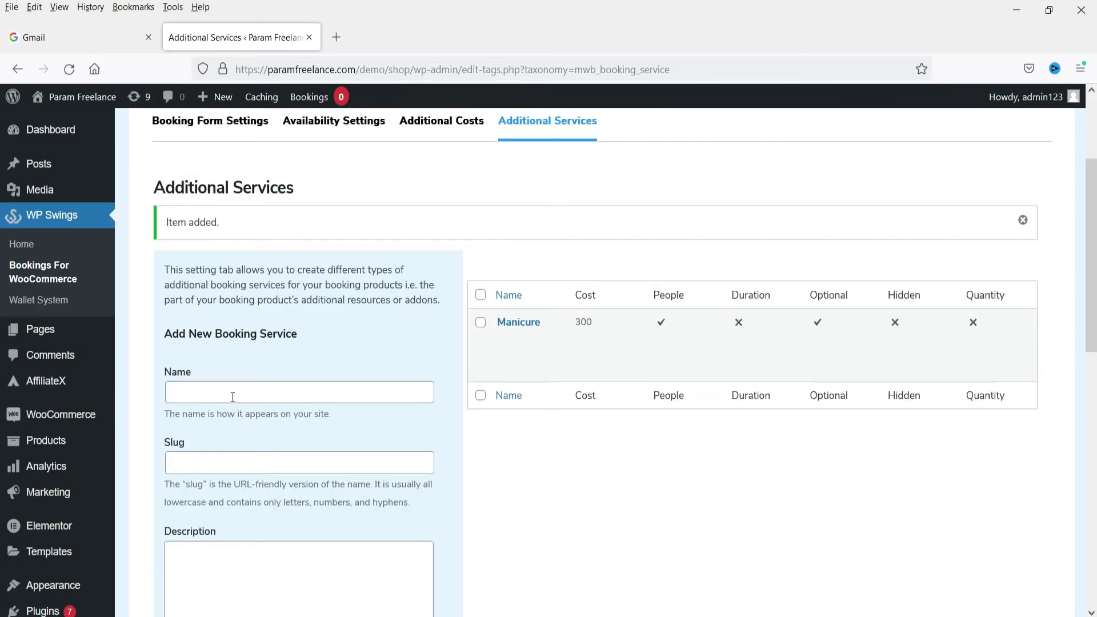
Name the second service Pedicure with slug 'pedicure' and description 'Pedicure Service.'
click(232, 396)
text(Pedicure)
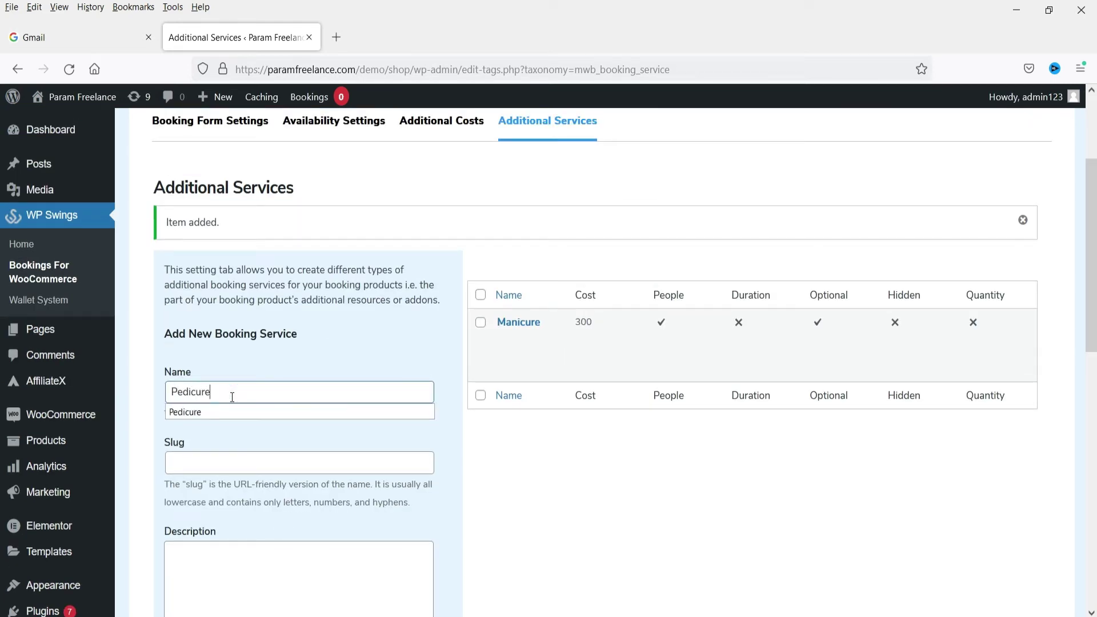
click(222, 462)
text(pedicure)
click(225, 580)
text(Pedicure Service.)
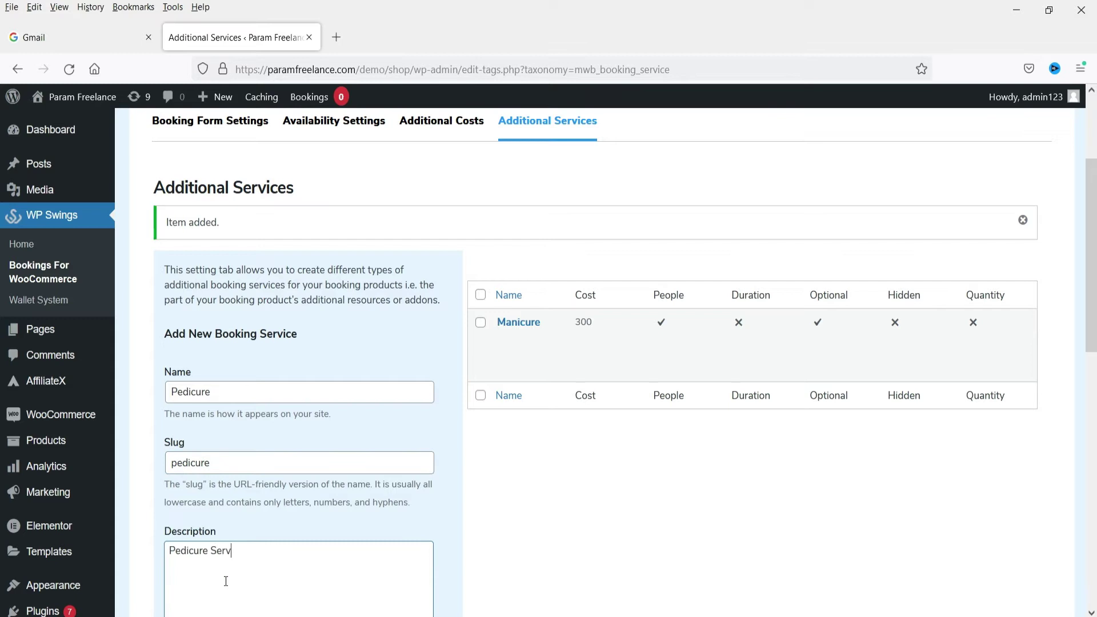
Set the Pedicure service cost to 300 and add it with both toggles left on
scroll(316, 417, down, 1)
scroll(317, 417, down, 3)
click(299, 536)
text(300)
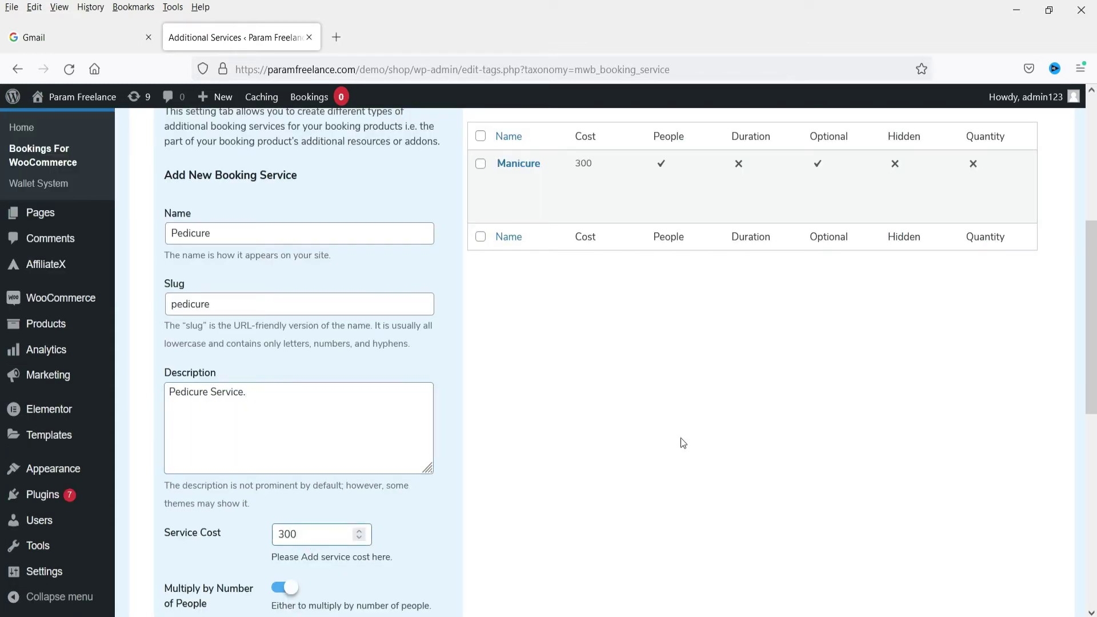
scroll(629, 380, down, 5)
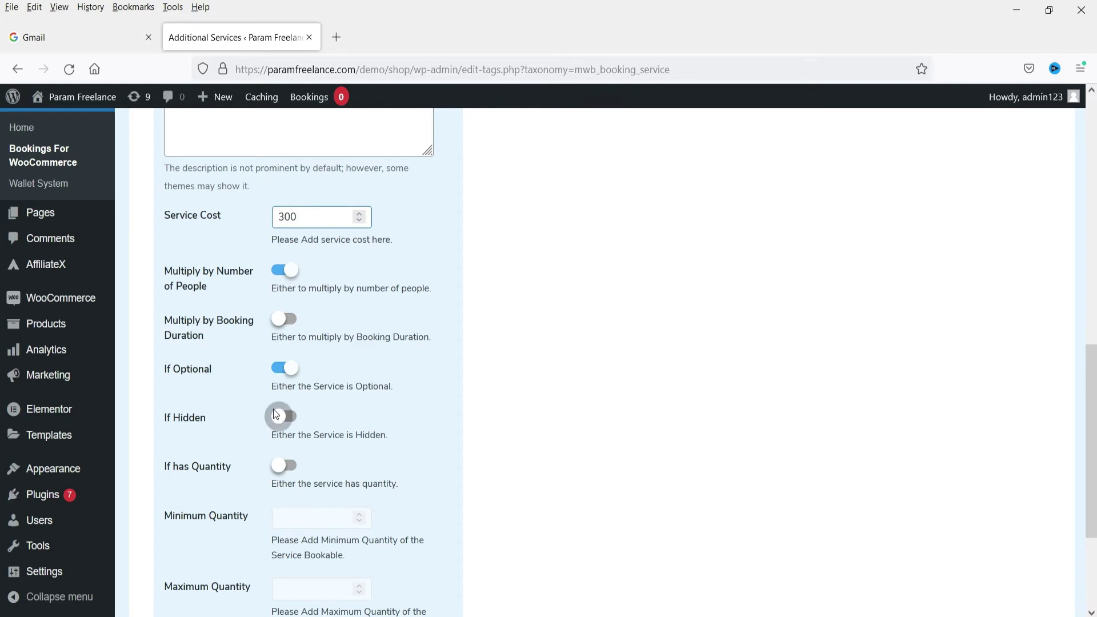
scroll(663, 292, down, 3)
click(274, 513)
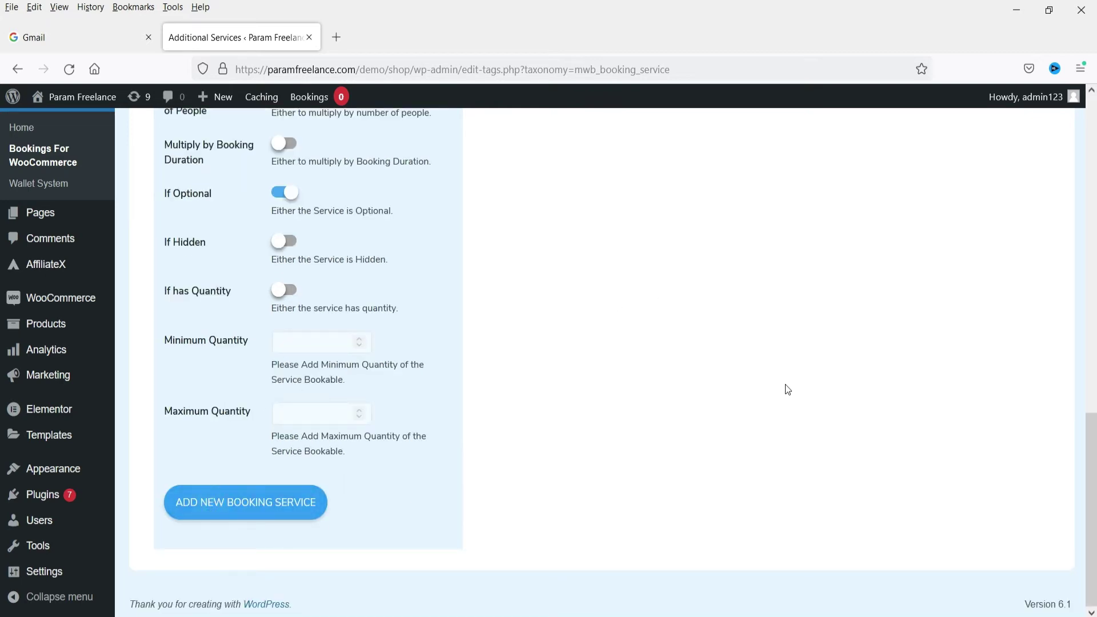
scroll(782, 383, up, 15)
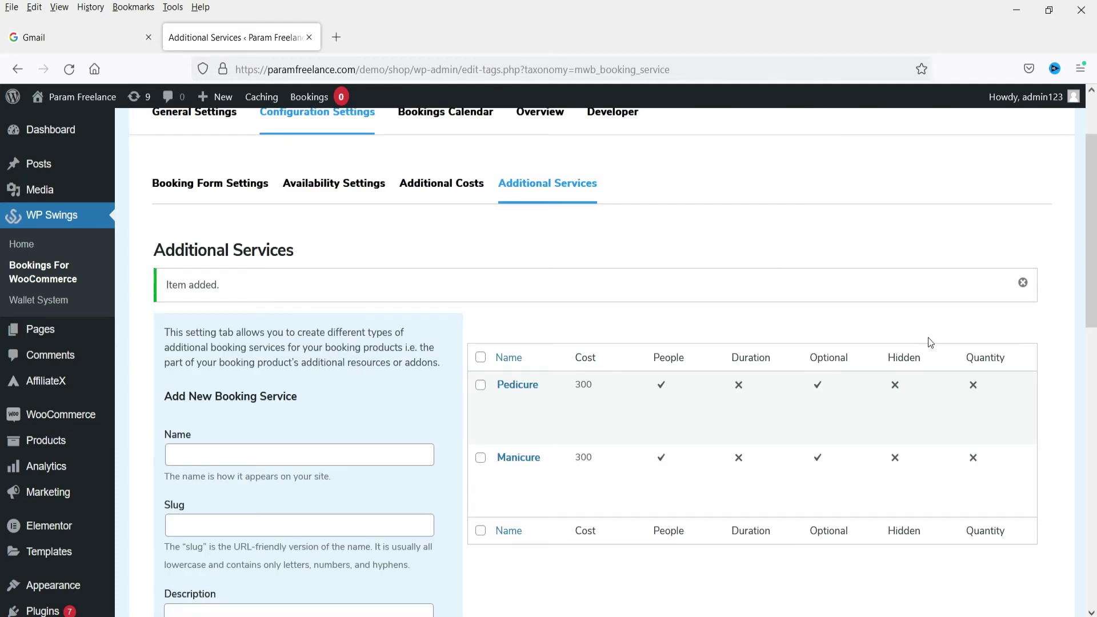
Start a new product titled 'Hot Stone Massage Therapy'
mouse_move(49, 442)
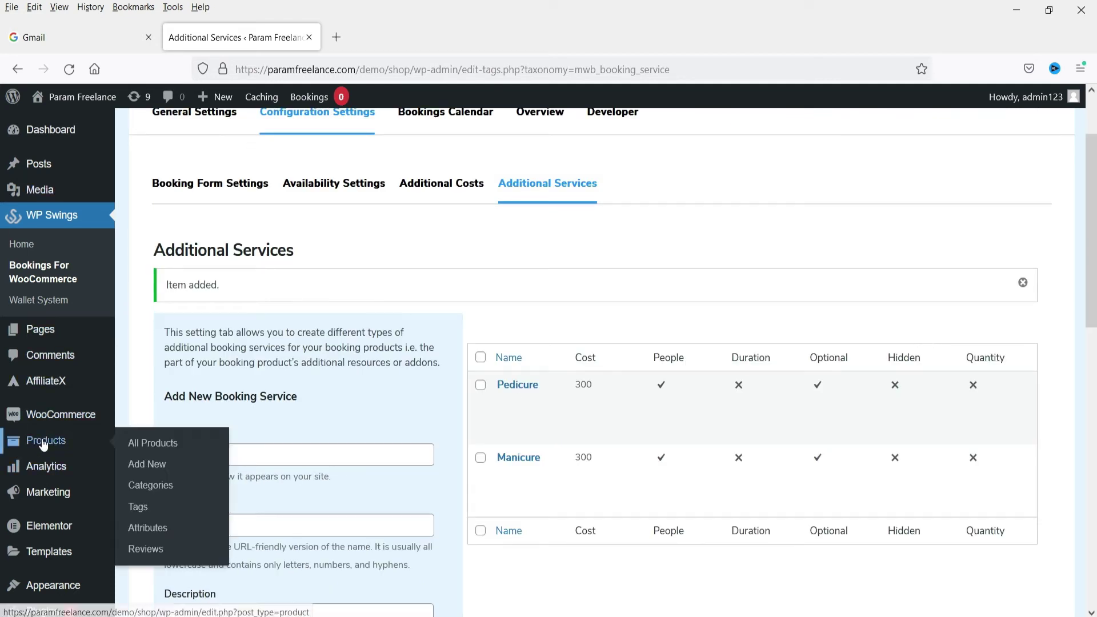
click(151, 446)
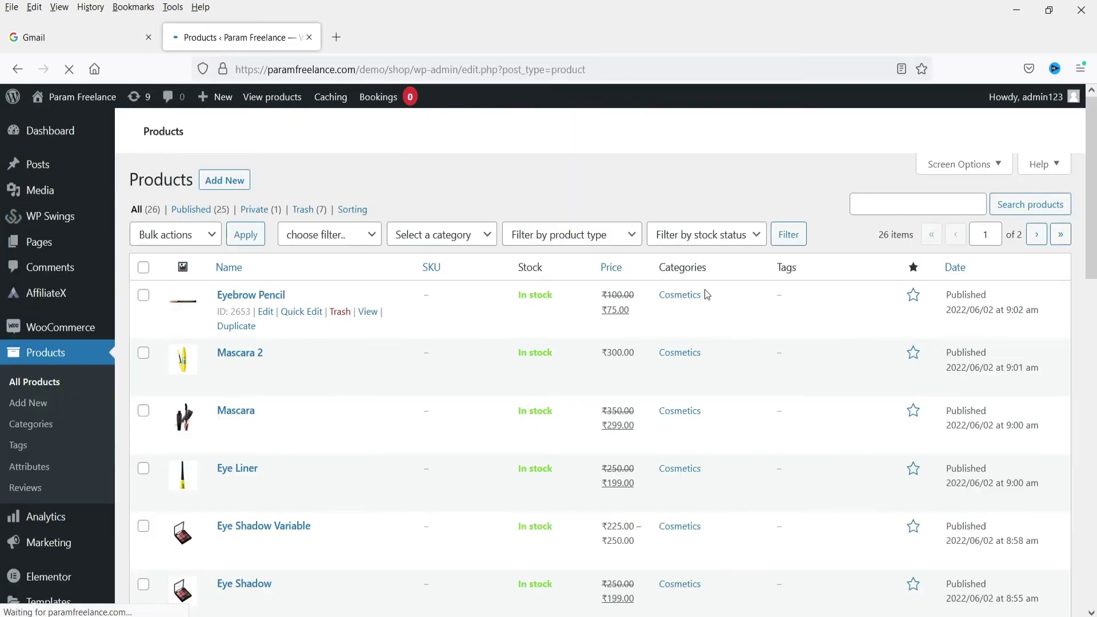
click(216, 186)
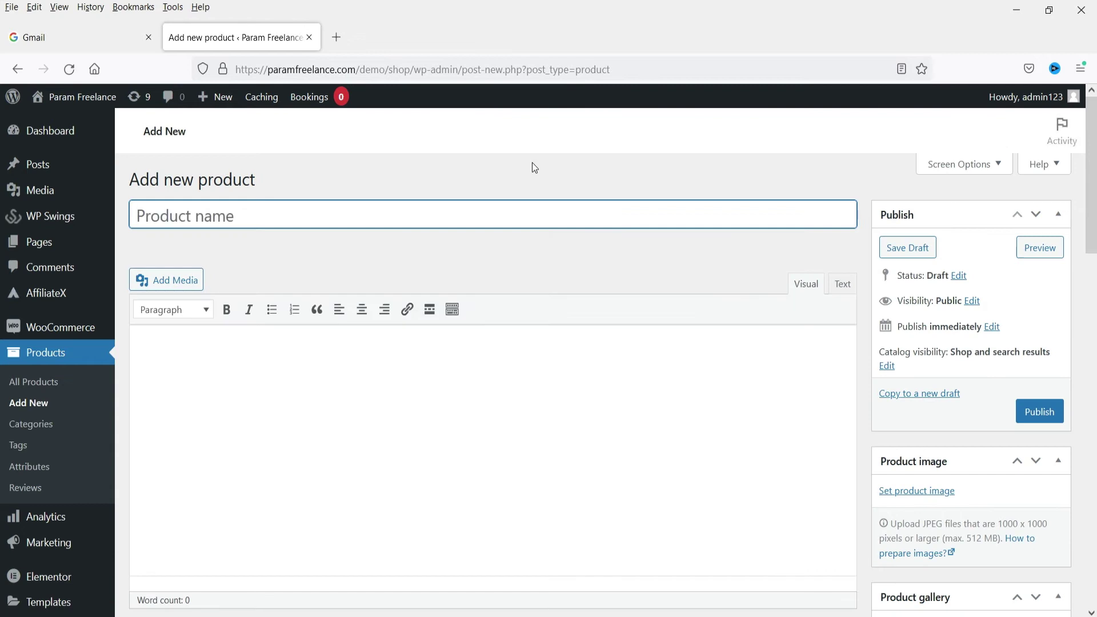
text(Hot Stone Massage Therapy)
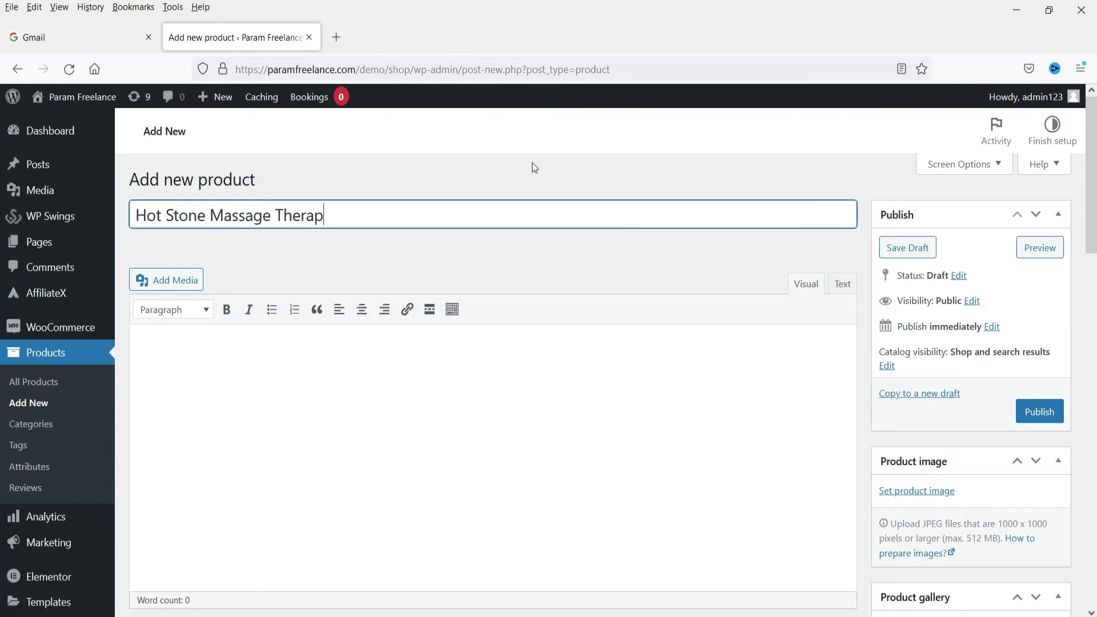
Fill the product description with repeated 'Hot stone massage Therapy.' sentences
click(492, 438)
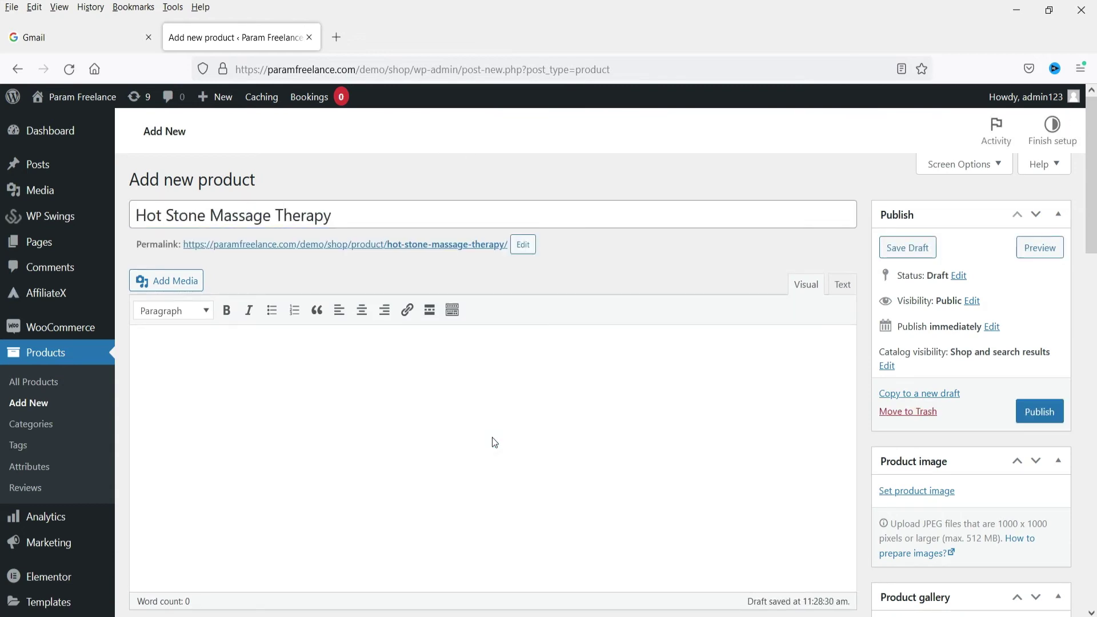
scroll(491, 437, down, 3)
scroll(512, 411, up, 3)
text(Hot stone massage Therapy.)
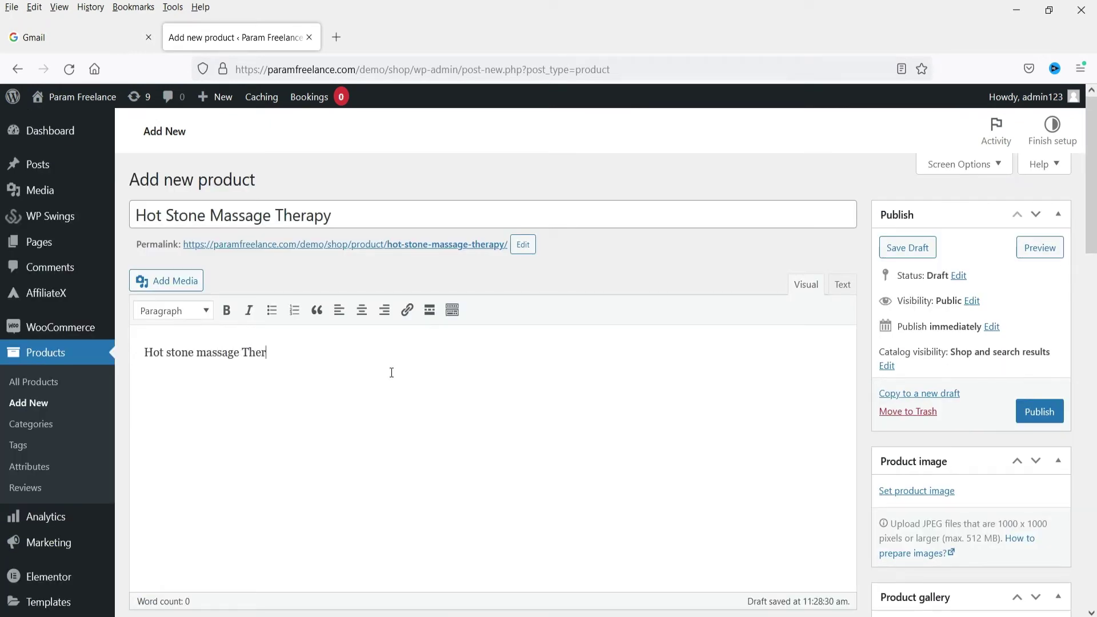
text(Hot Stone Massage Therapy. Hot stone massage Therapy. Hot stone massage Therapy. Hot stone massage Therapy.)
scroll(568, 366, down, 5)
scroll(568, 366, down, 5)
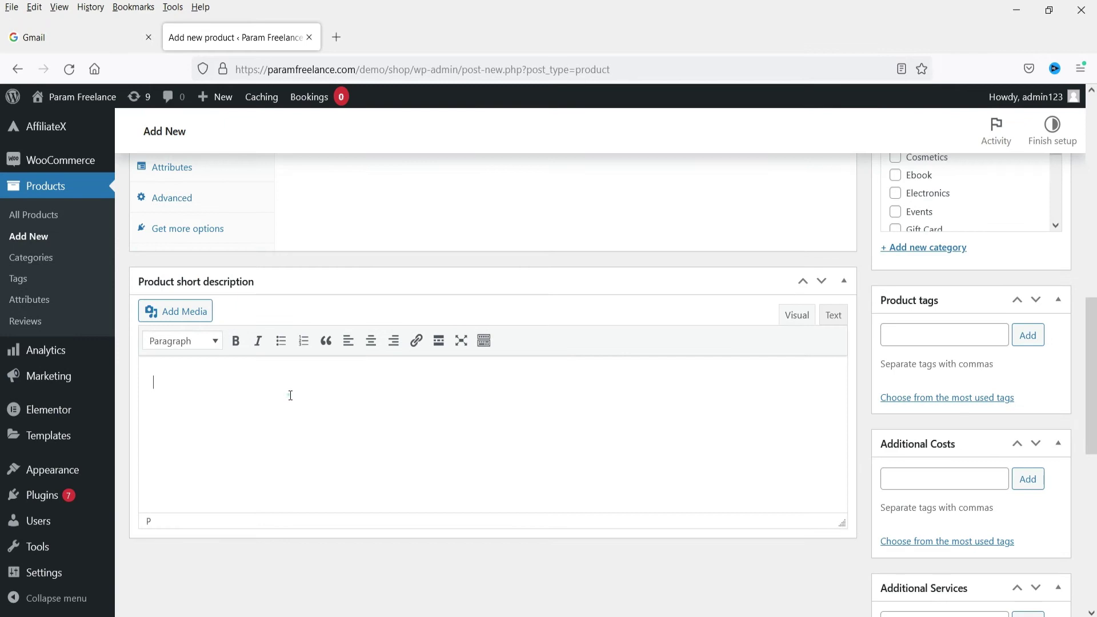
Paste the same sentence several times into the short description
click(289, 394)
text(Hot stone massage Therapy.)
text(Hot stone massage Therapy.)
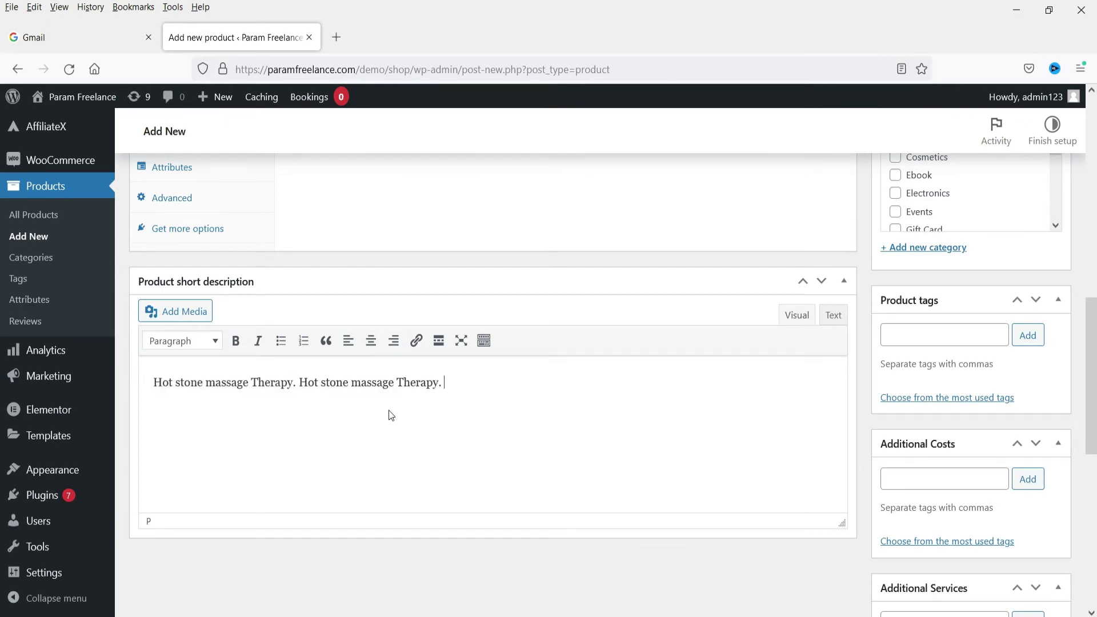
text(Hot stone massage Therapy.)
scroll(252, 379, up, 2)
scroll(1033, 386, down, 5)
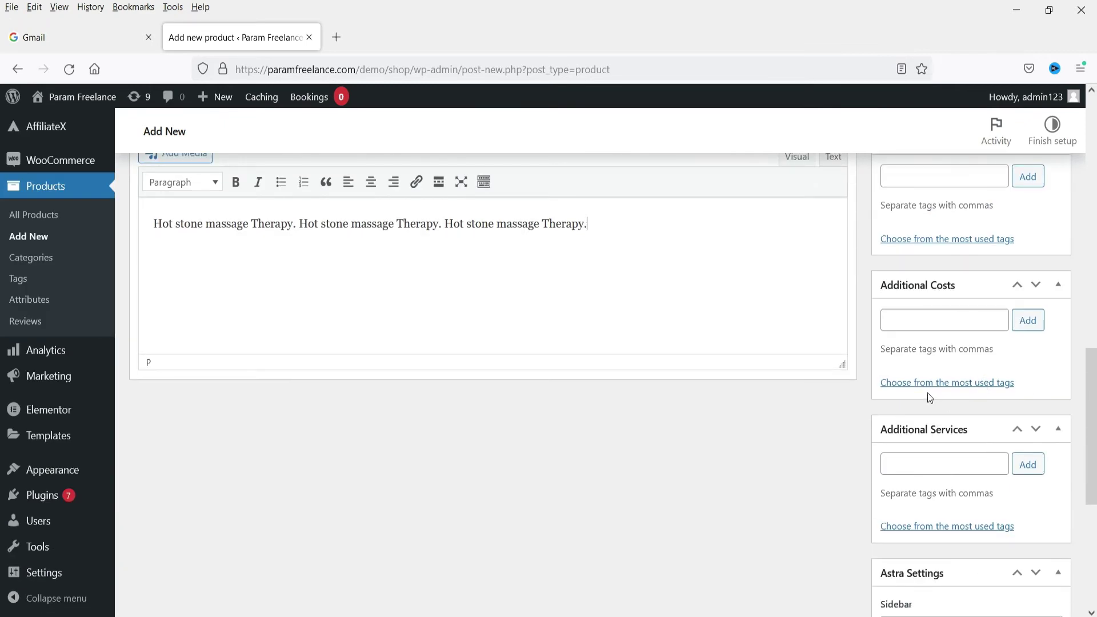
scroll(928, 392, up, 5)
scroll(940, 355, up, 5)
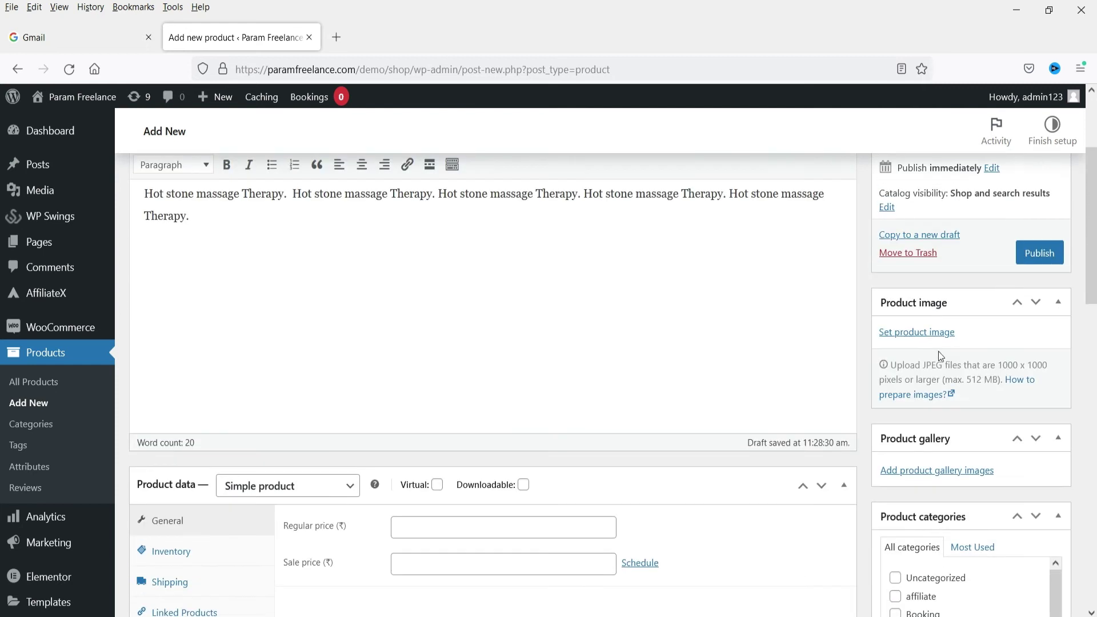
click(916, 334)
Upload massage.jpg and set it as the product image
click(135, 158)
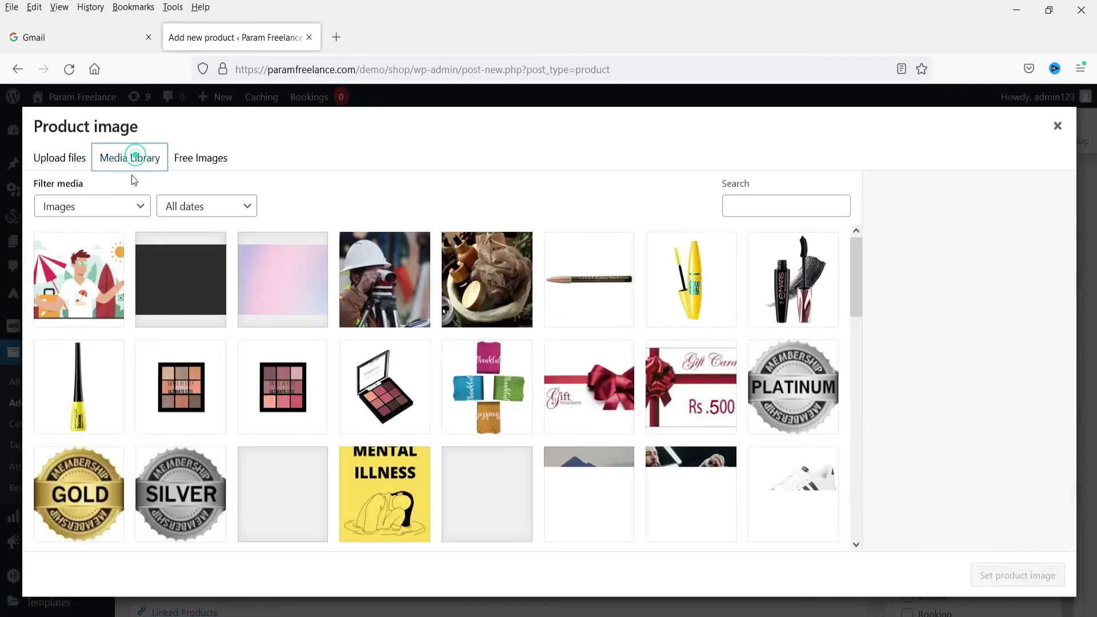
click(60, 157)
click(549, 364)
double_click(410, 149)
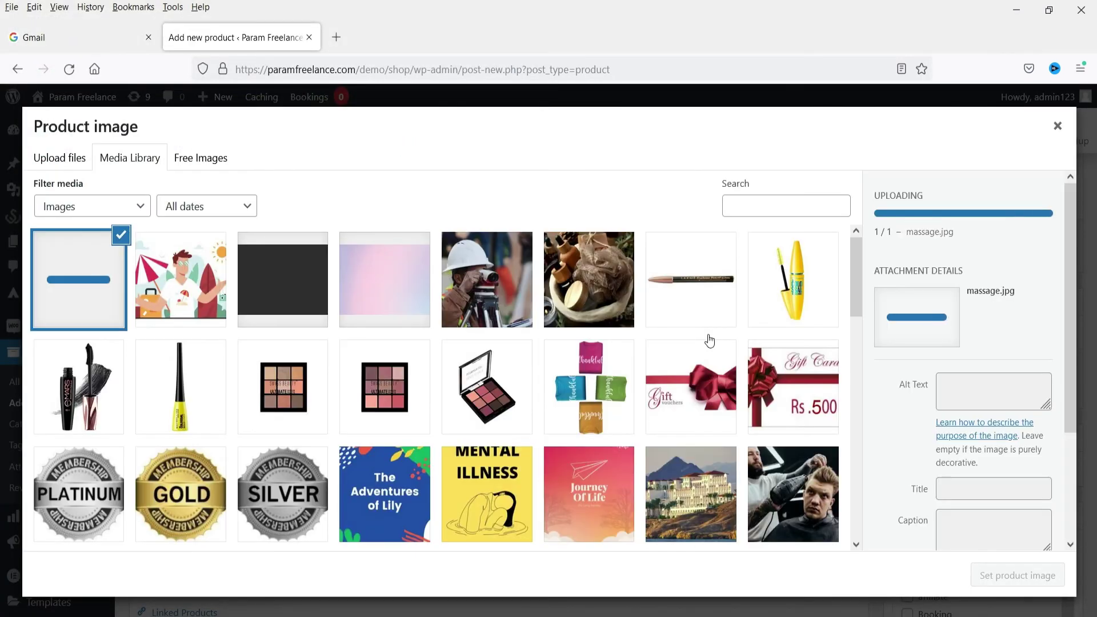
click(1017, 575)
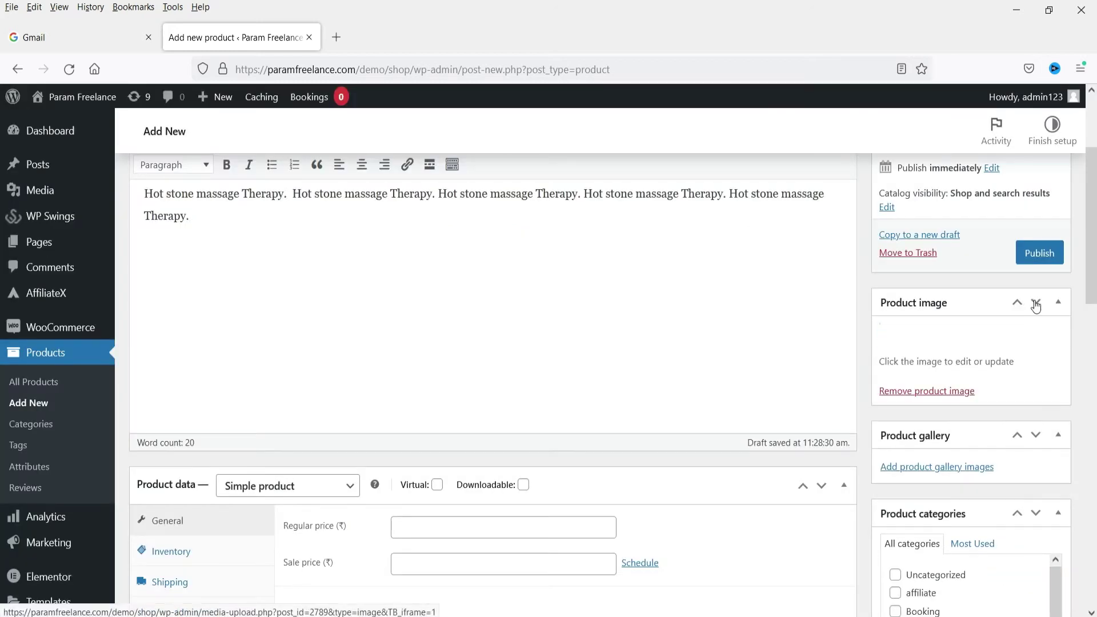
Place the product in the Booking category
scroll(902, 404, down, 6)
click(897, 396)
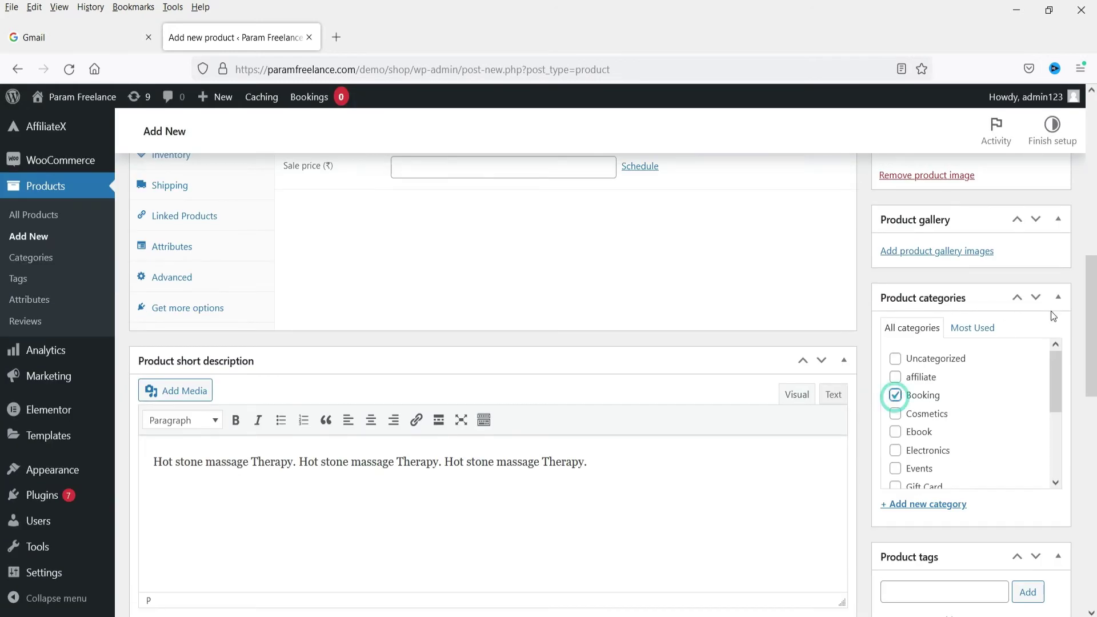
scroll(1050, 314, down, 4)
scroll(973, 306, down, 4)
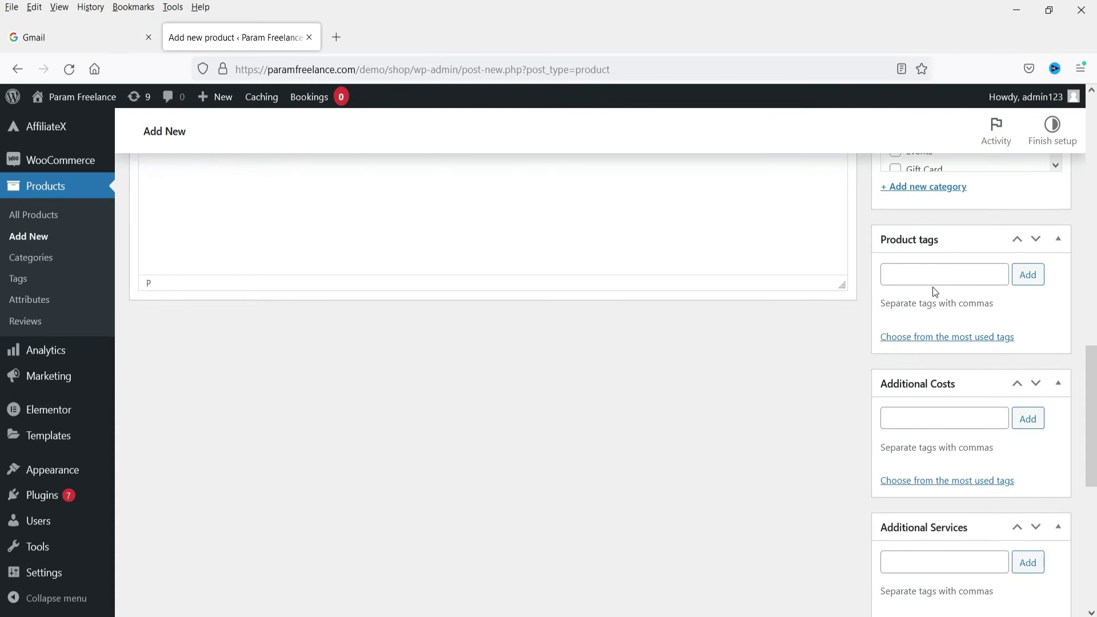
click(906, 263)
click(906, 264)
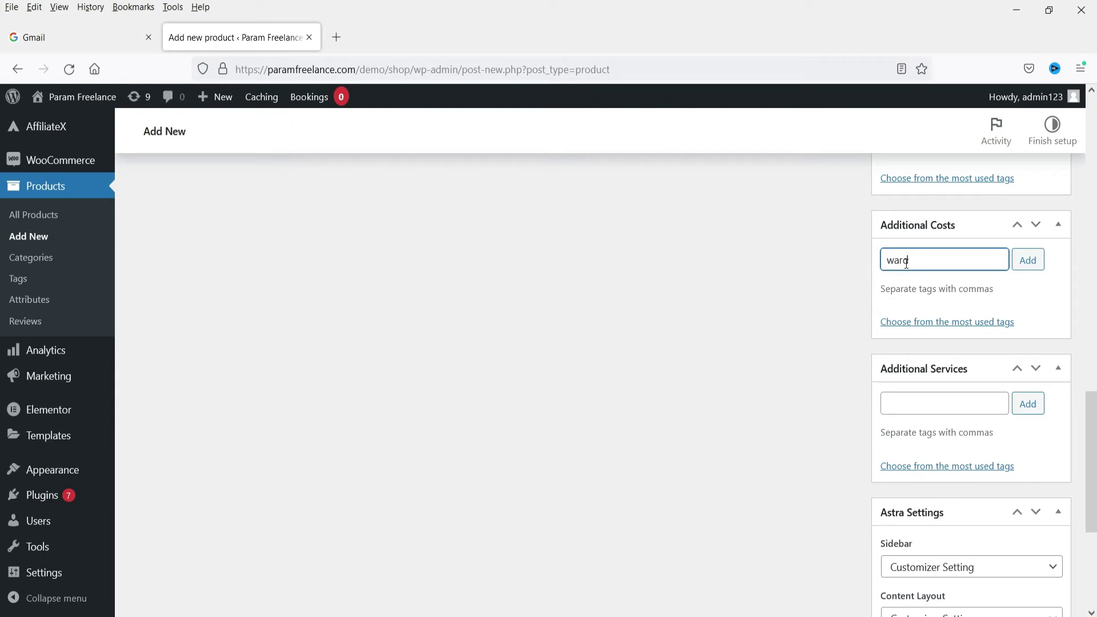
Attach Wardrobe as the product's additional cost
text(ward)
click(923, 281)
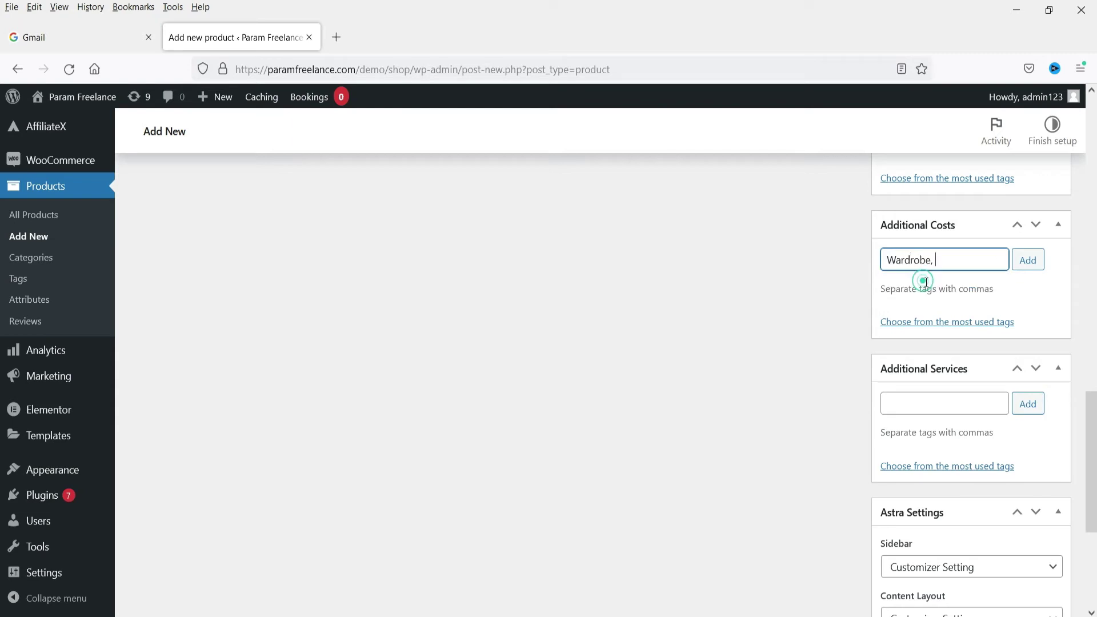
click(1028, 260)
scroll(1032, 268, down, 3)
scroll(971, 267, up, 1)
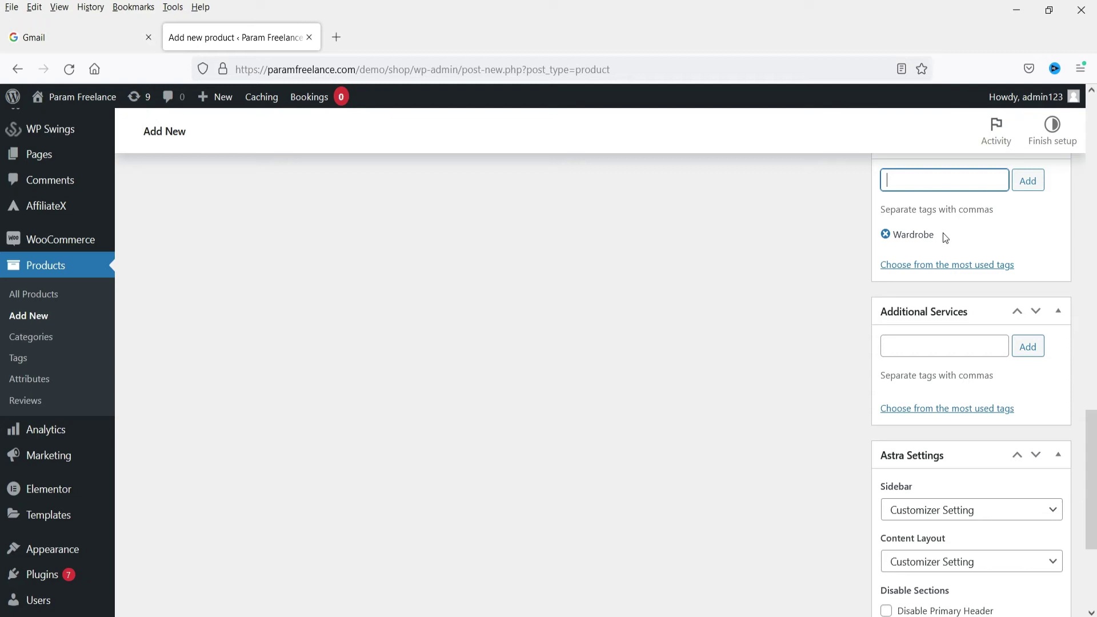
Add Manicure and Pedicure as the product's additional service tags
click(920, 341)
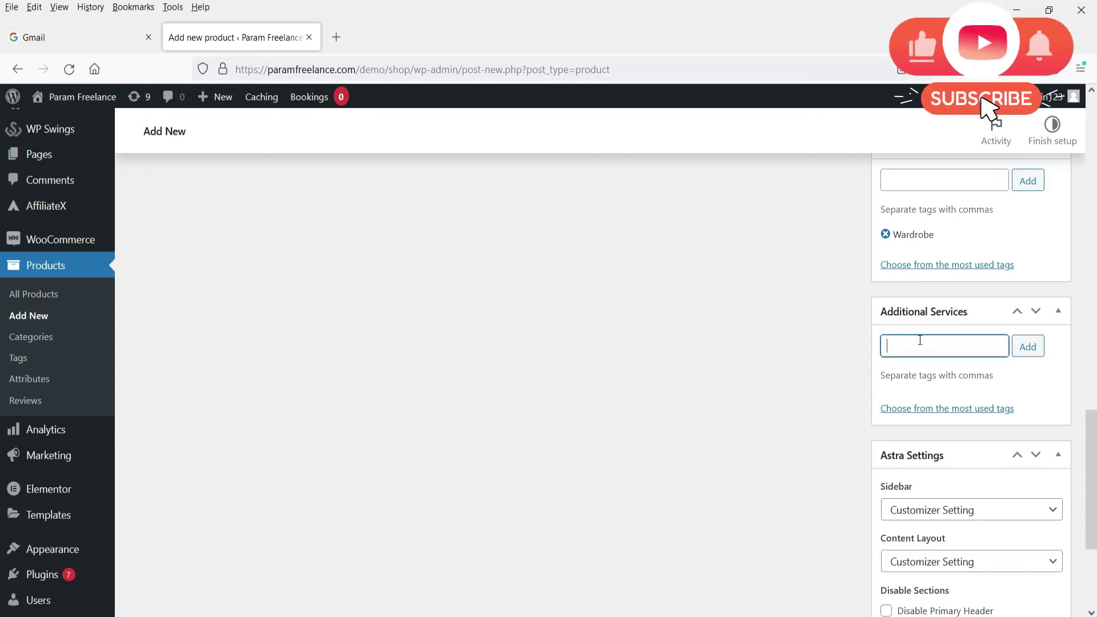
text(mani)
key(Down)
key(Return)
text(pedi)
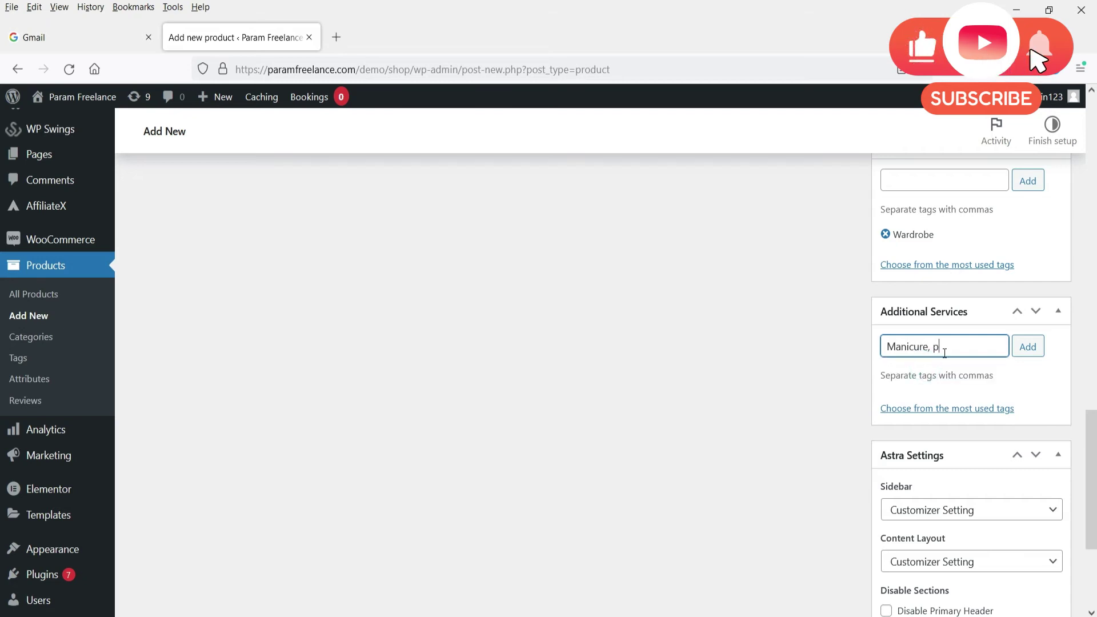
click(948, 368)
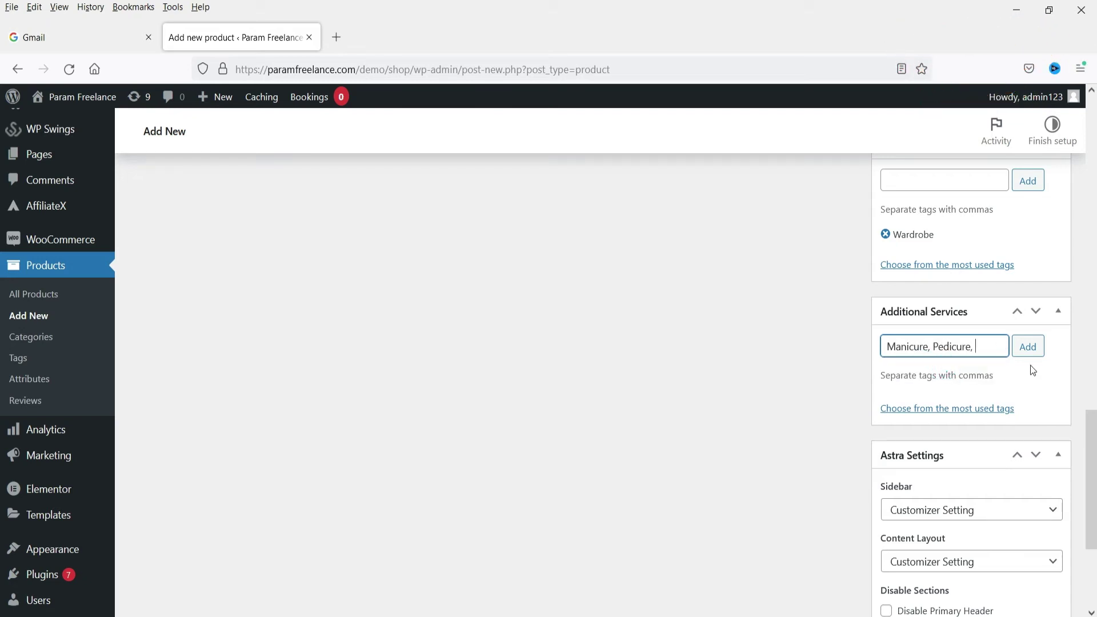
click(1027, 346)
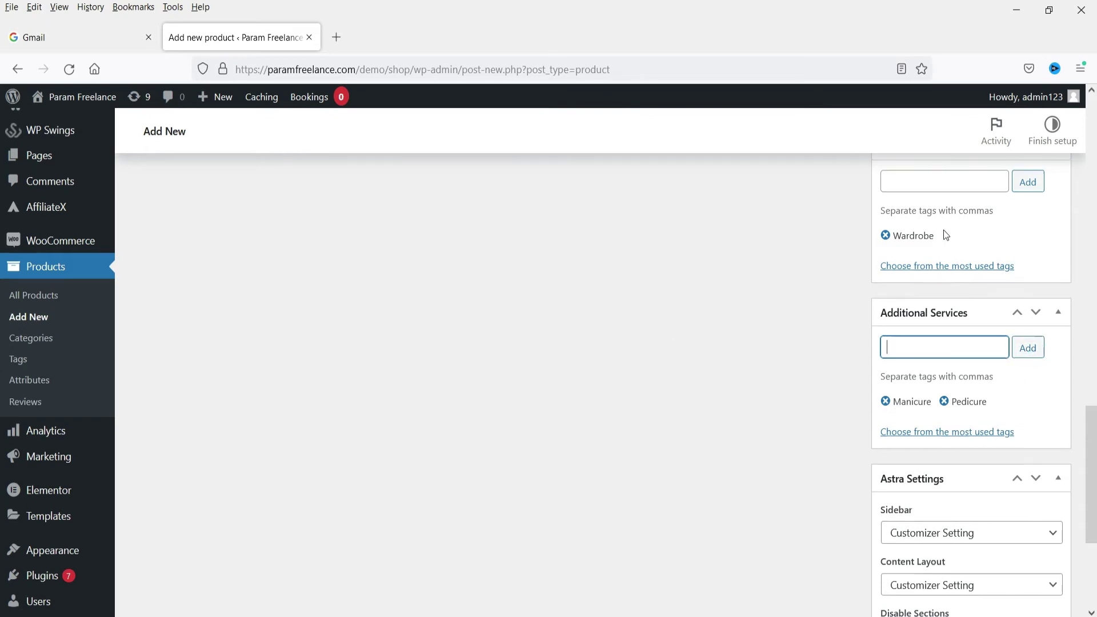
Make the product a Booking product, keeping quantity as customers can choose
scroll(1020, 411, up, 3)
scroll(1023, 413, down, 3)
scroll(518, 449, up, 5)
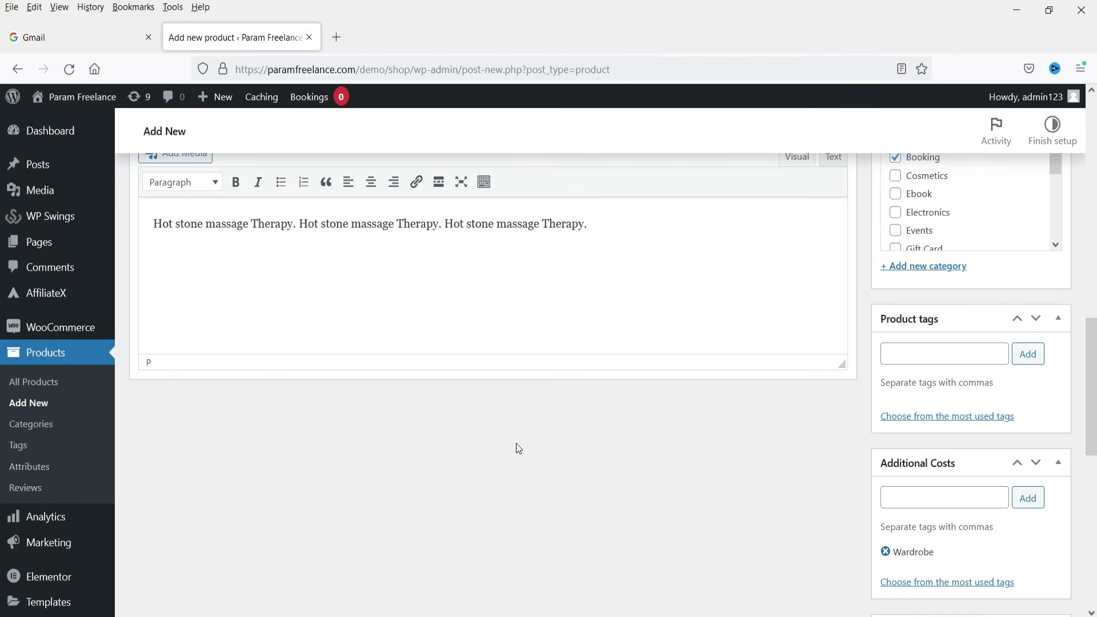
scroll(457, 429, up, 7)
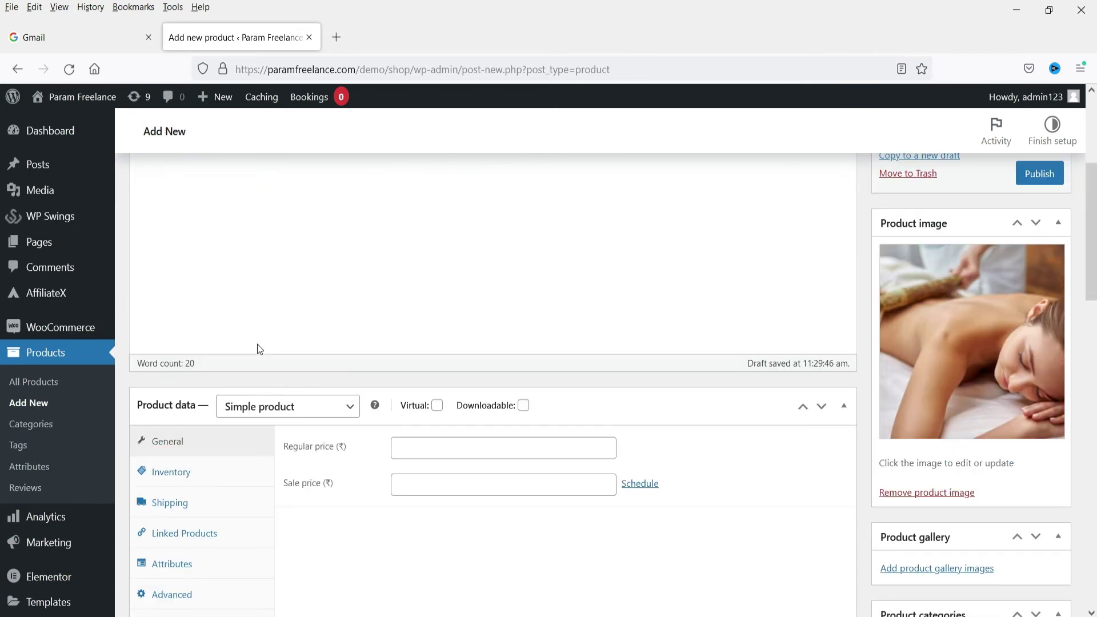
click(274, 247)
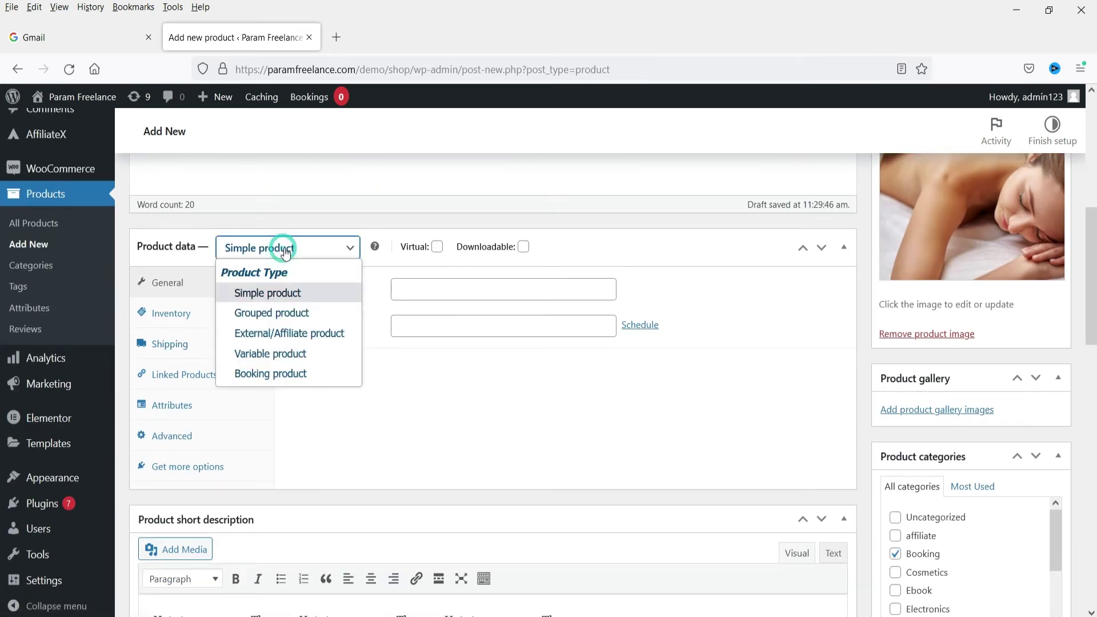
click(297, 374)
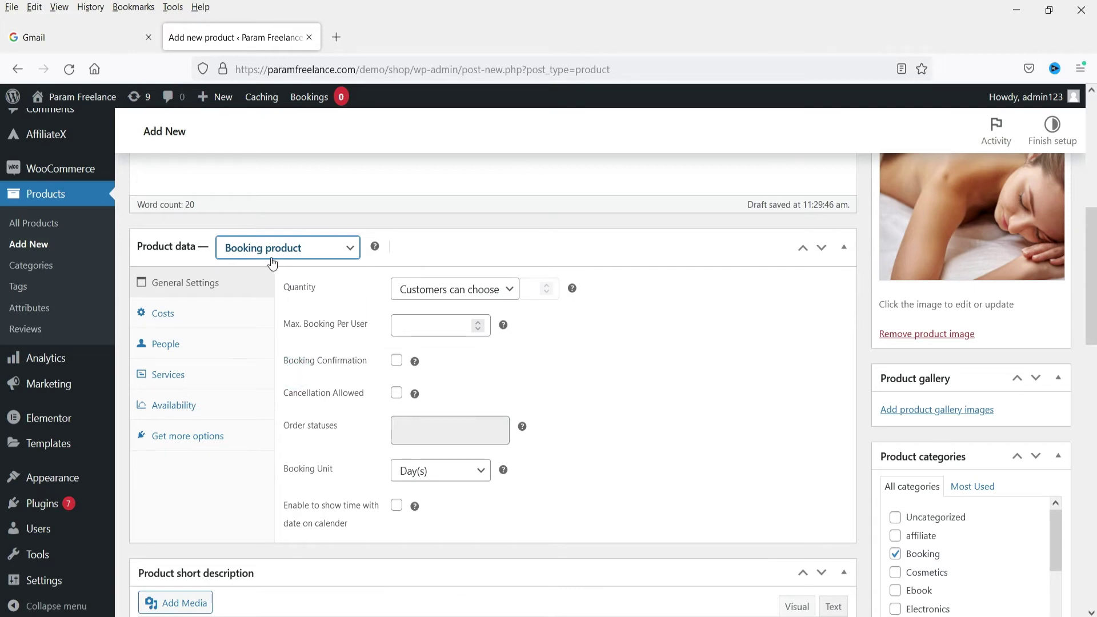
click(501, 295)
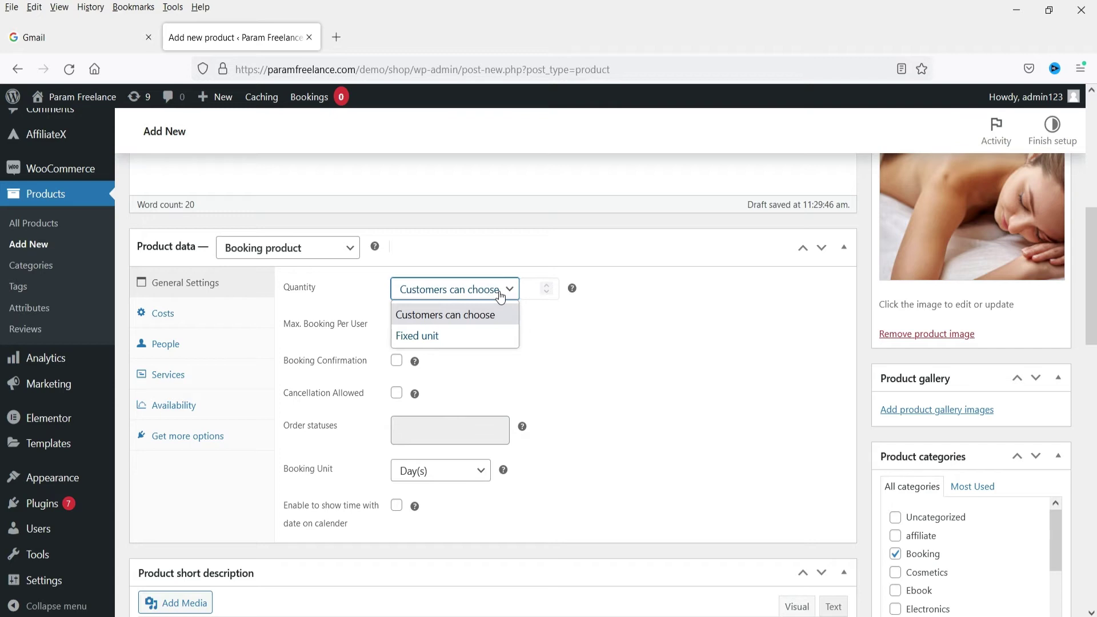
click(595, 343)
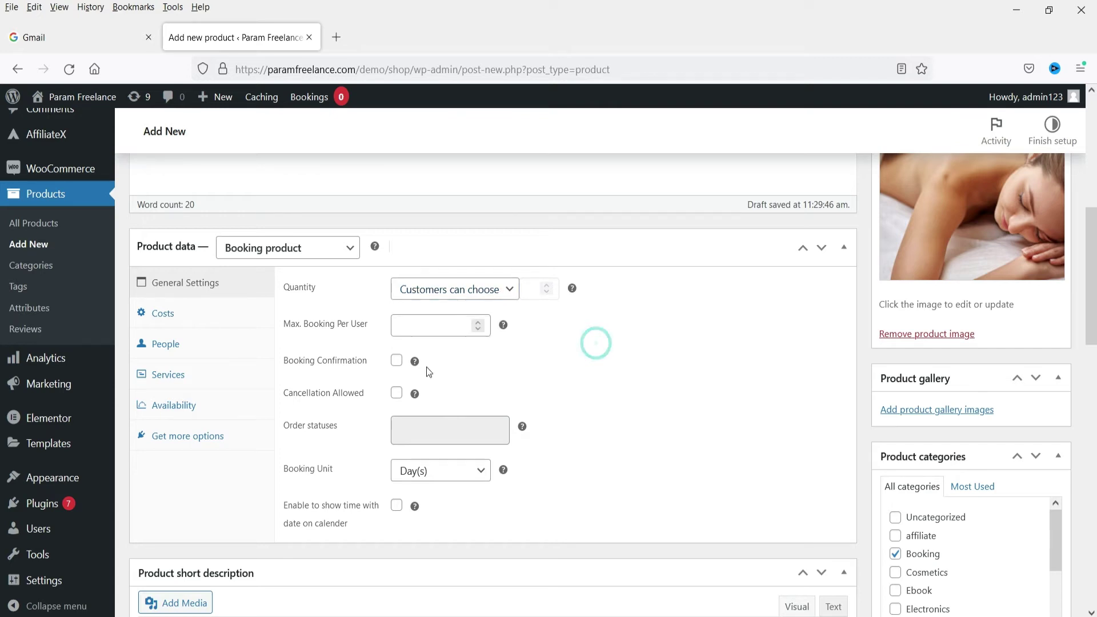
Limit bookings to 1 per user, require confirmation, and show time with date on calendar
click(424, 326)
text(1)
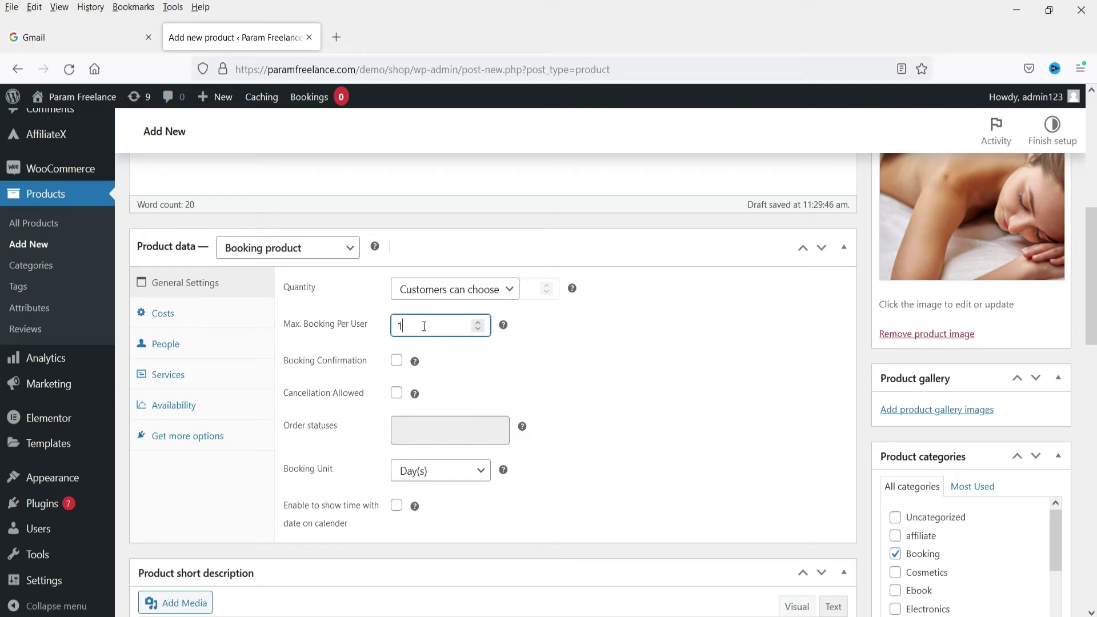
click(394, 362)
click(399, 395)
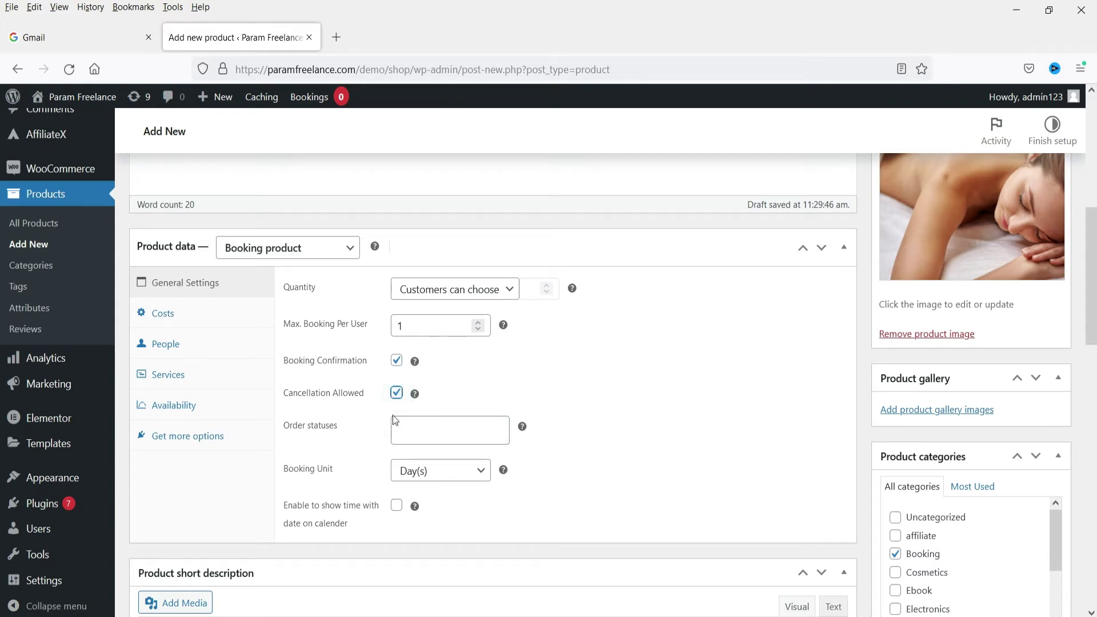
click(398, 394)
scroll(798, 419, down, 2)
click(443, 407)
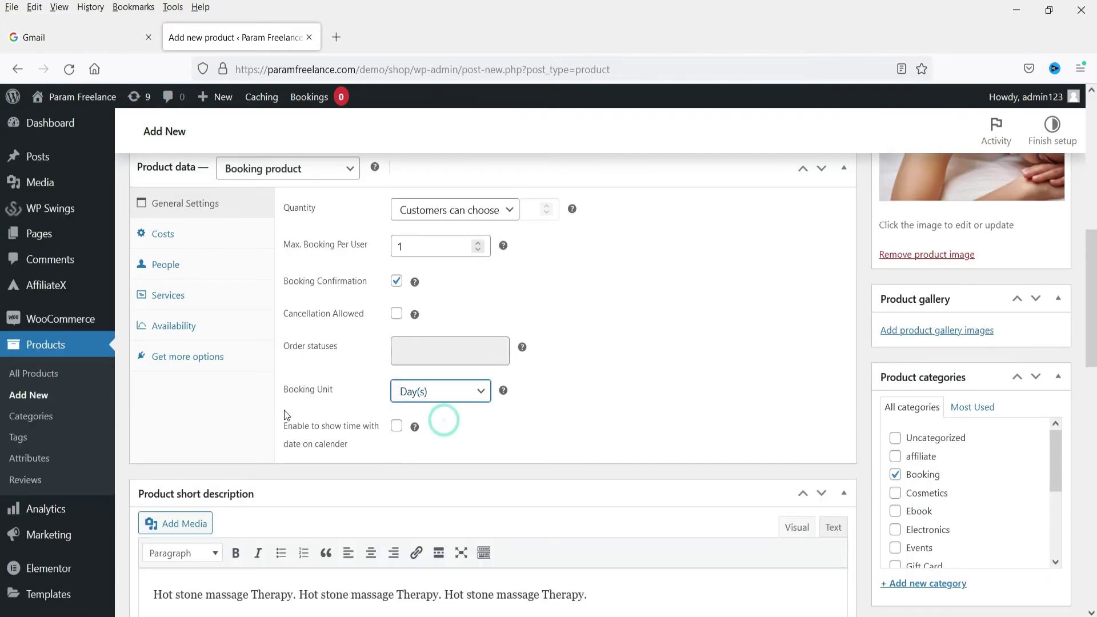
mouse_move(507, 389)
click(394, 428)
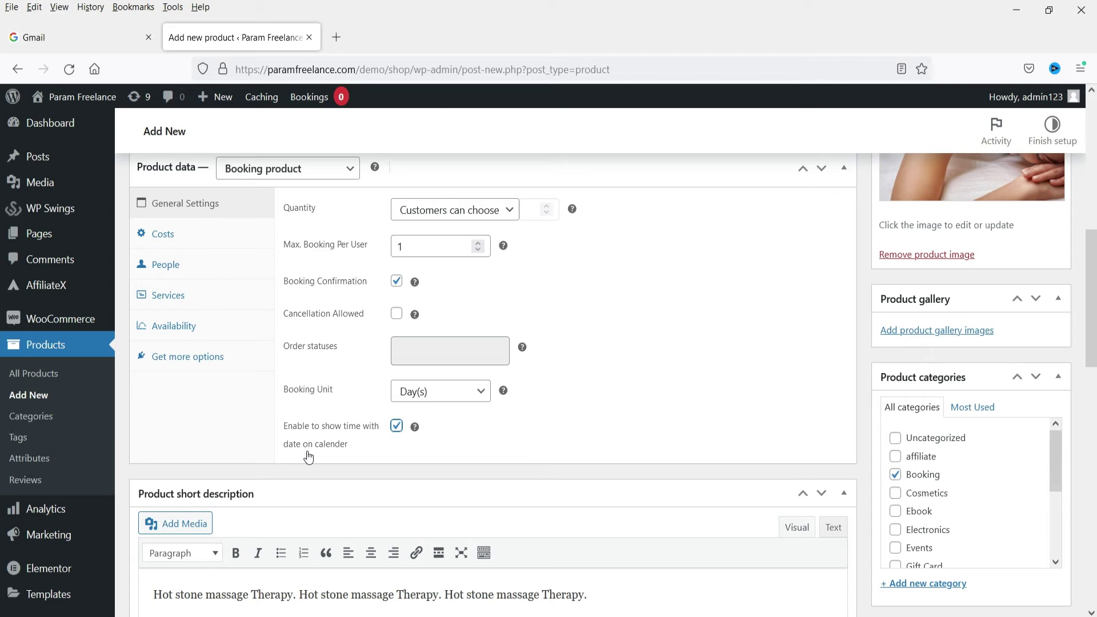
Set Booking Unit Cost to 500 charged per person, then go to People settings
click(162, 231)
click(413, 212)
text(500)
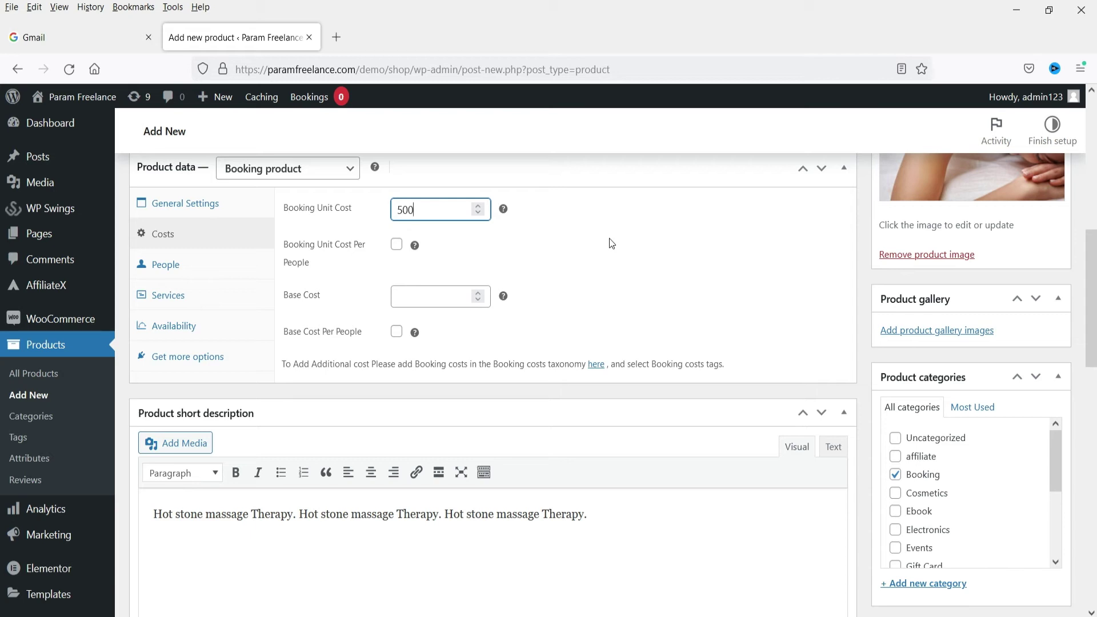
click(395, 247)
click(396, 248)
mouse_move(414, 248)
click(436, 307)
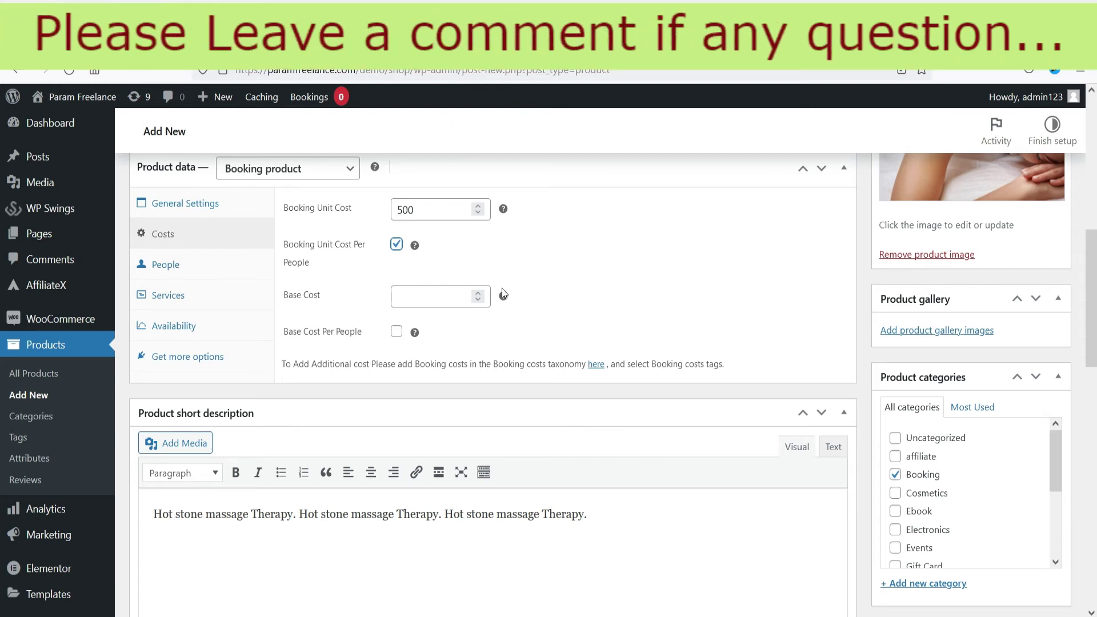
click(164, 269)
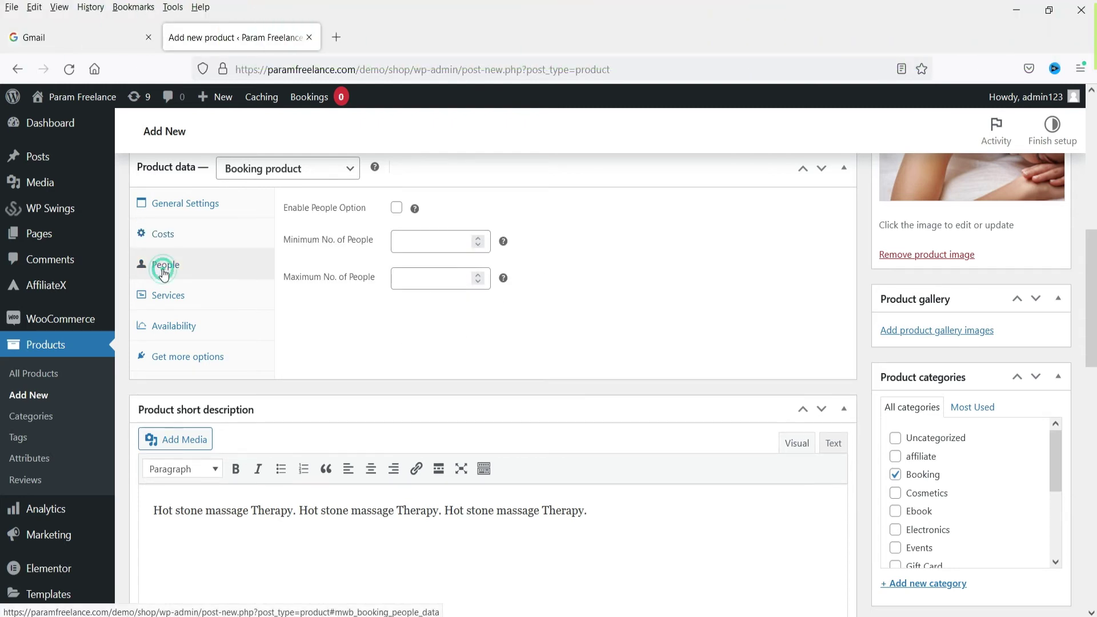
Enable the People option with a minimum of 1 and maximum of 2 people
click(396, 210)
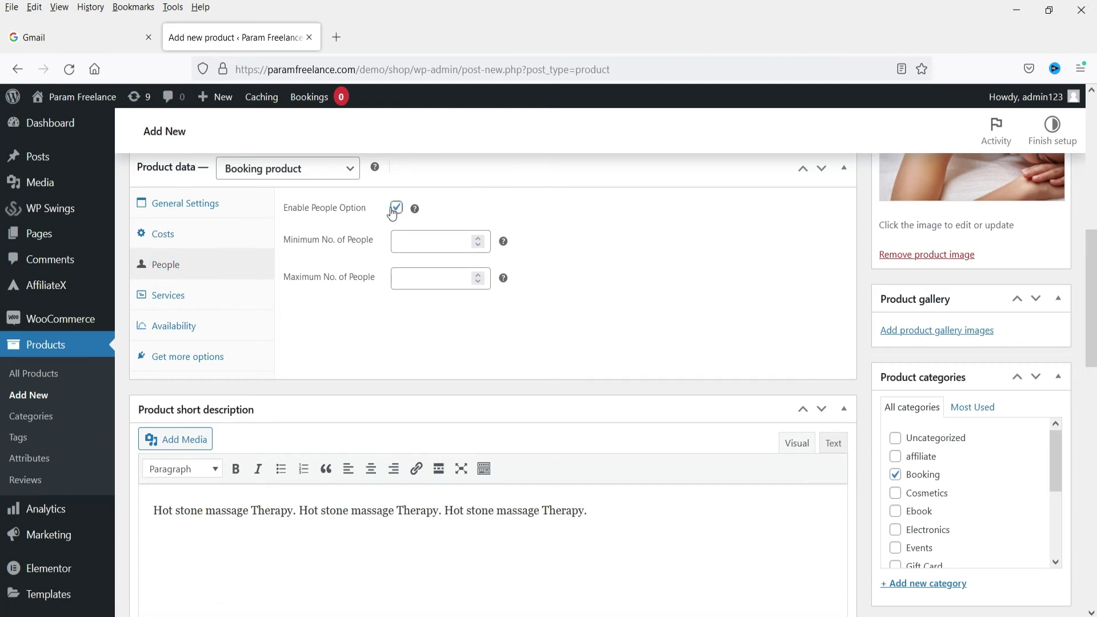
click(478, 238)
click(478, 275)
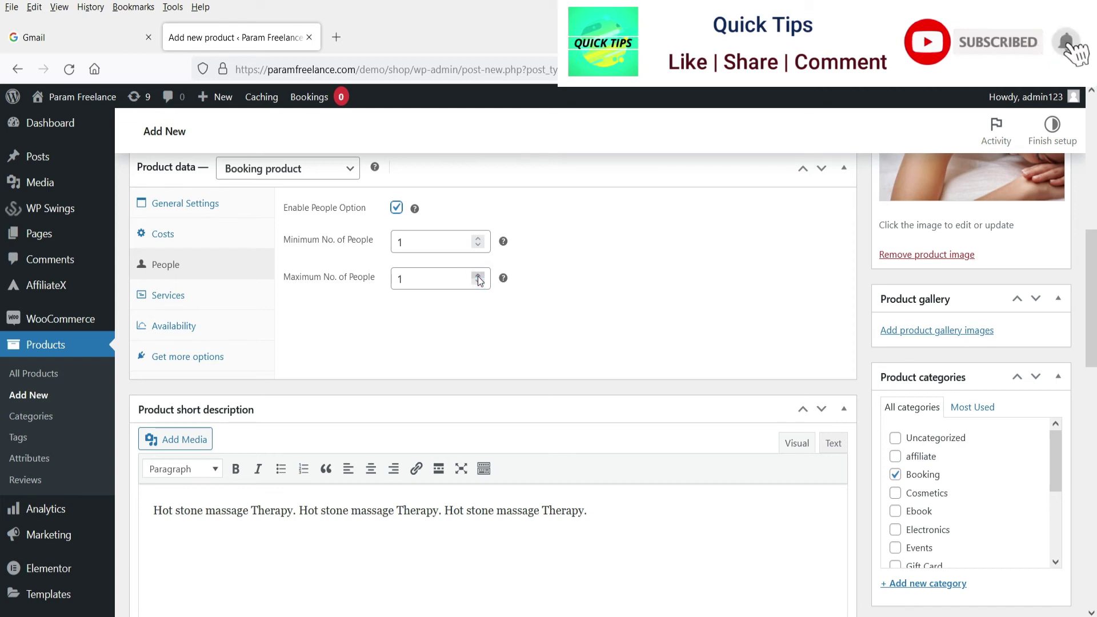
click(479, 275)
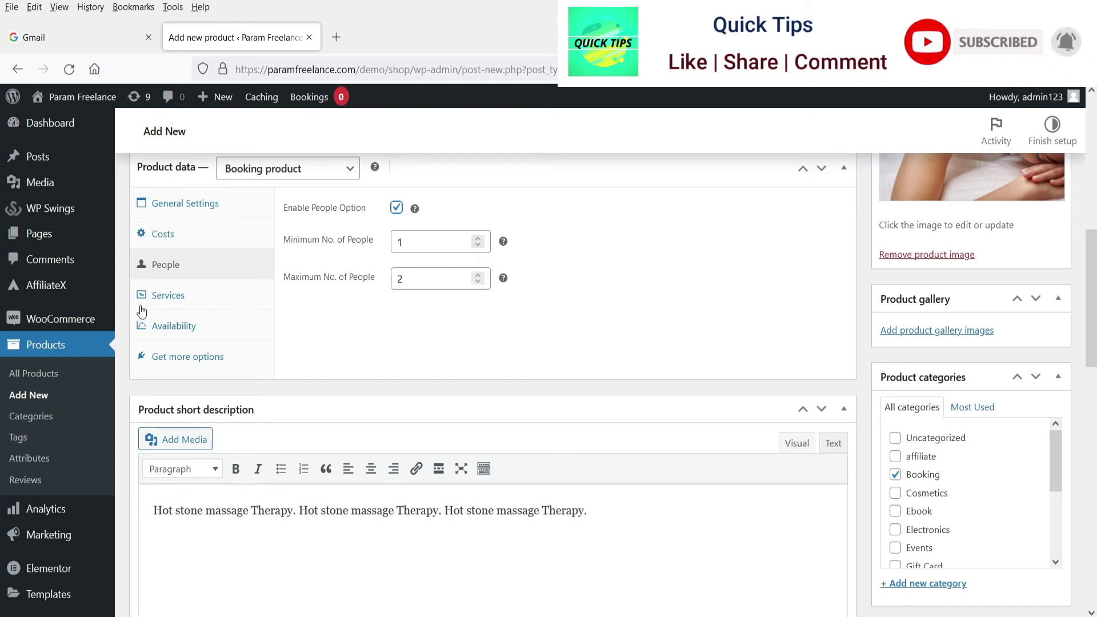
Enable Add Extra Services and publish the product
click(161, 296)
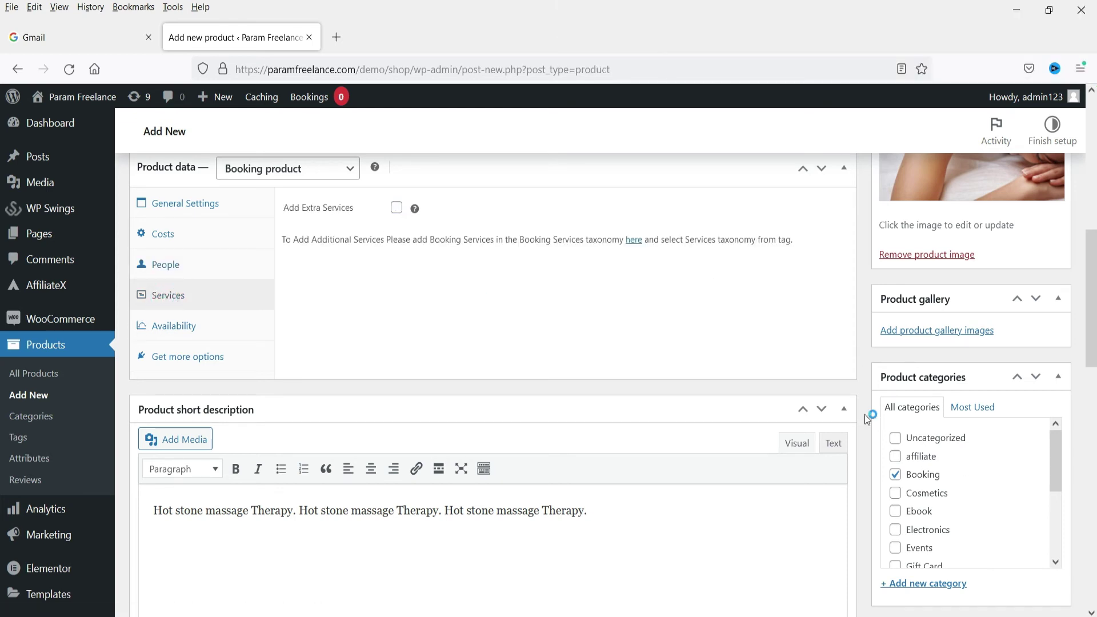
click(397, 207)
click(196, 324)
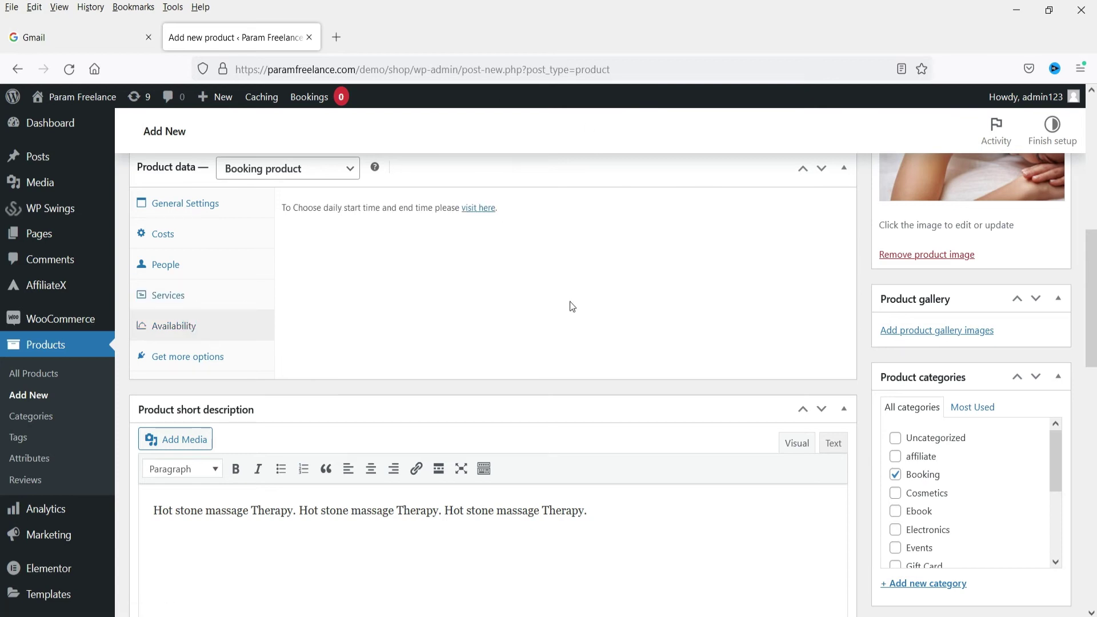
scroll(814, 343, up, 8)
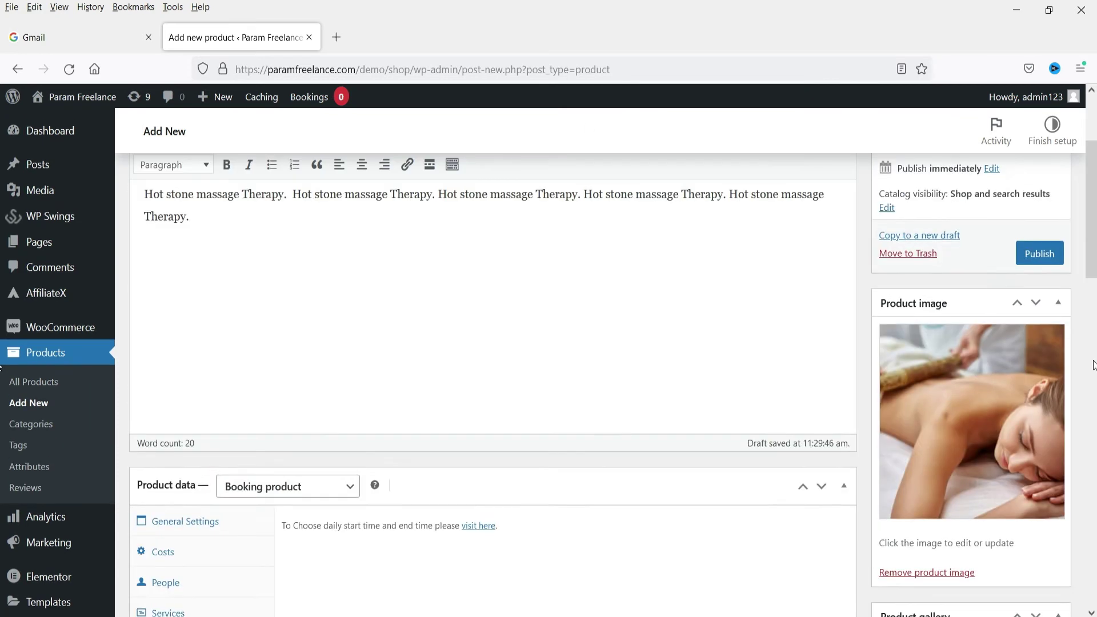
click(1037, 413)
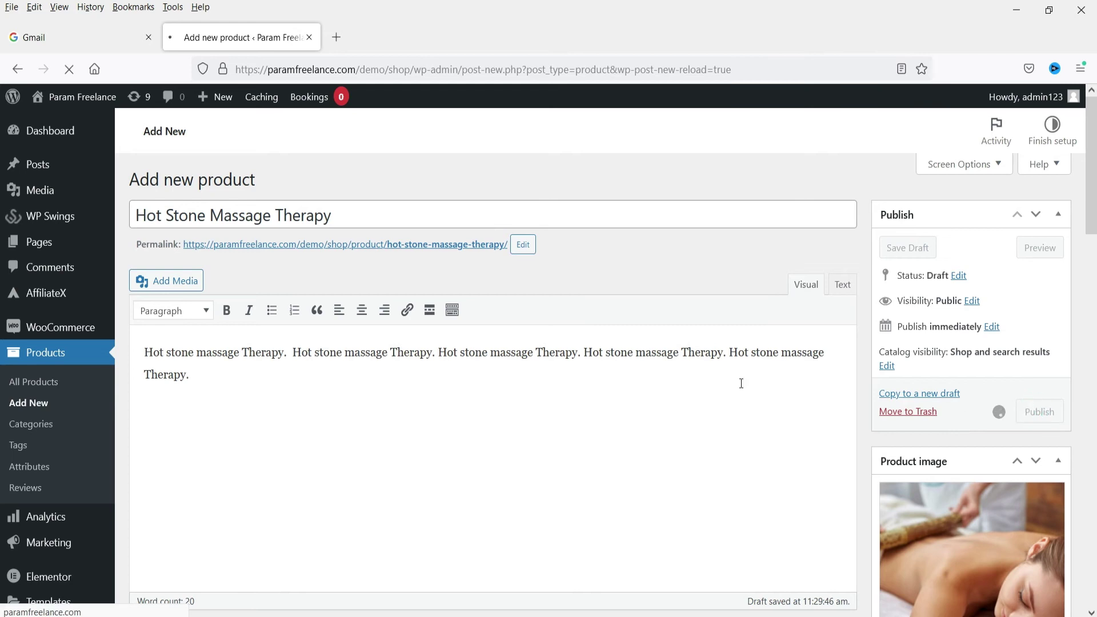
Open the published product page in a new tab
right_click(486, 307)
click(546, 313)
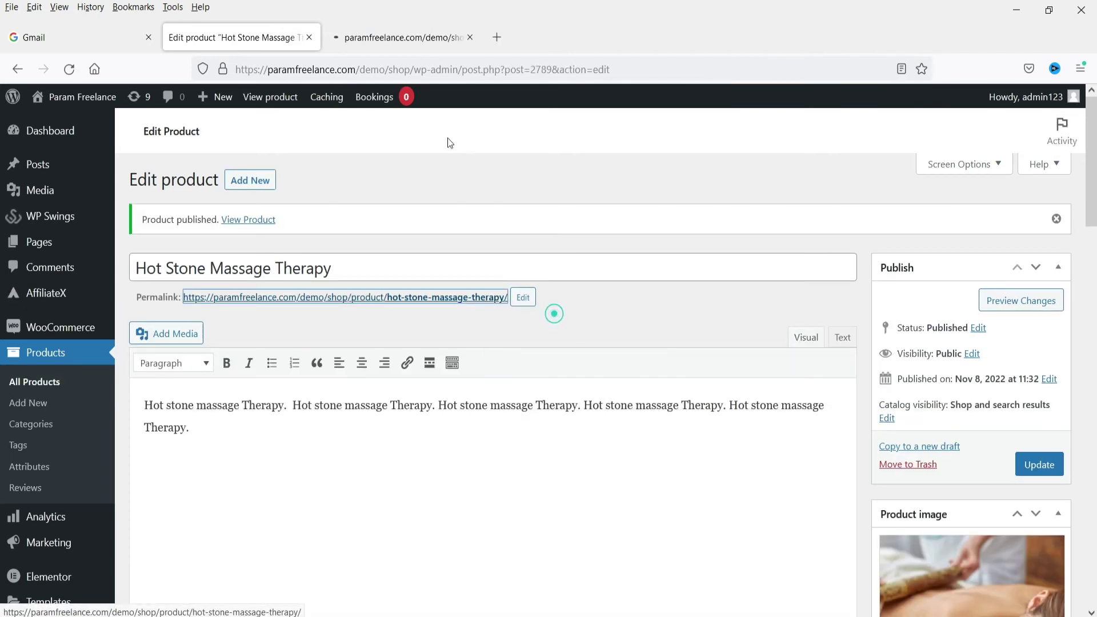
click(429, 34)
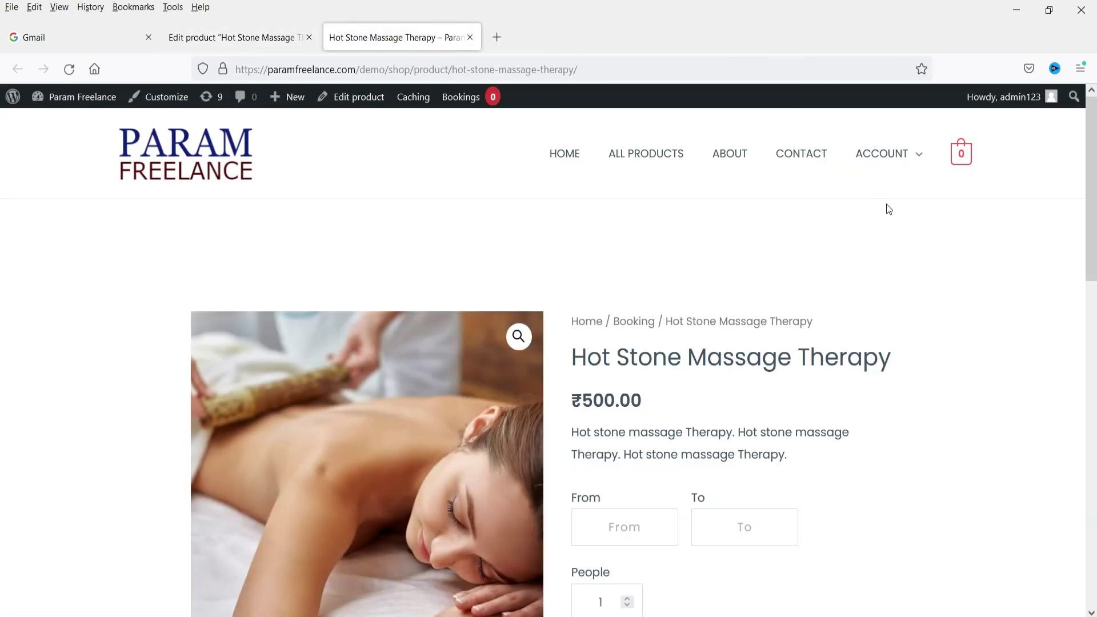
scroll(890, 208, down, 3)
scroll(641, 275, up, 1)
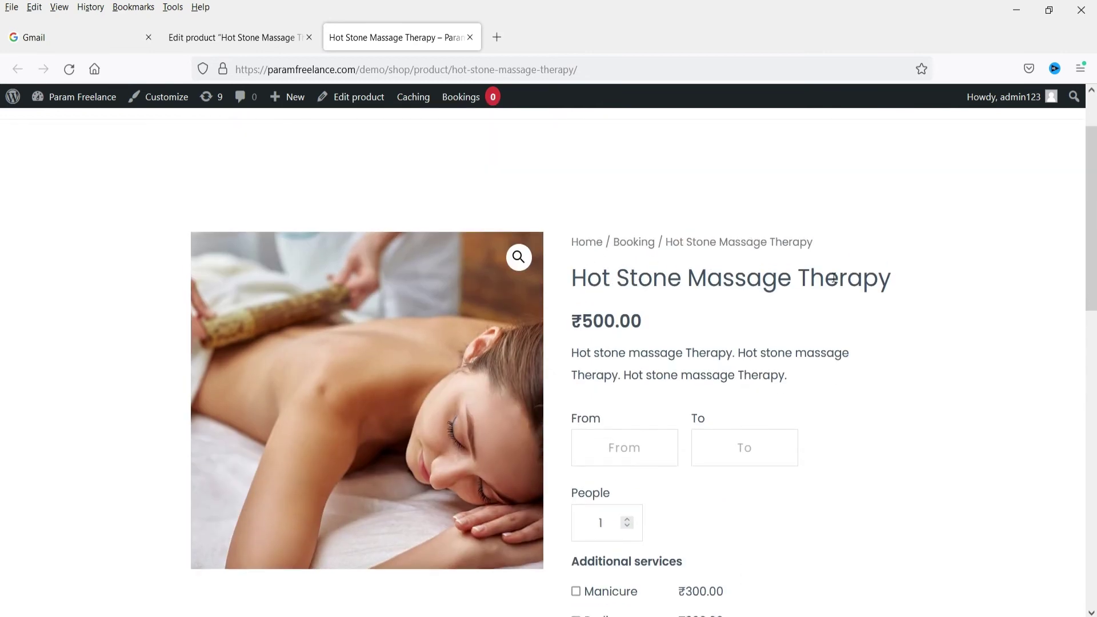
drag(580, 321, 785, 307)
click(786, 307)
scroll(786, 307, down, 3)
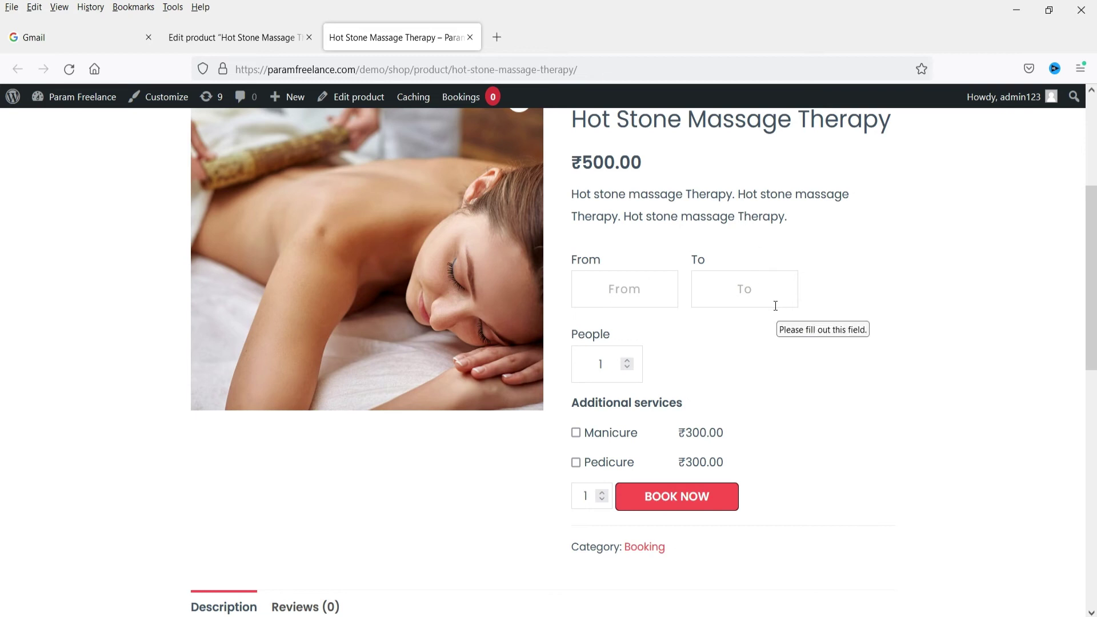
Set the booking start to 9 November 2022 at 10:00
click(625, 289)
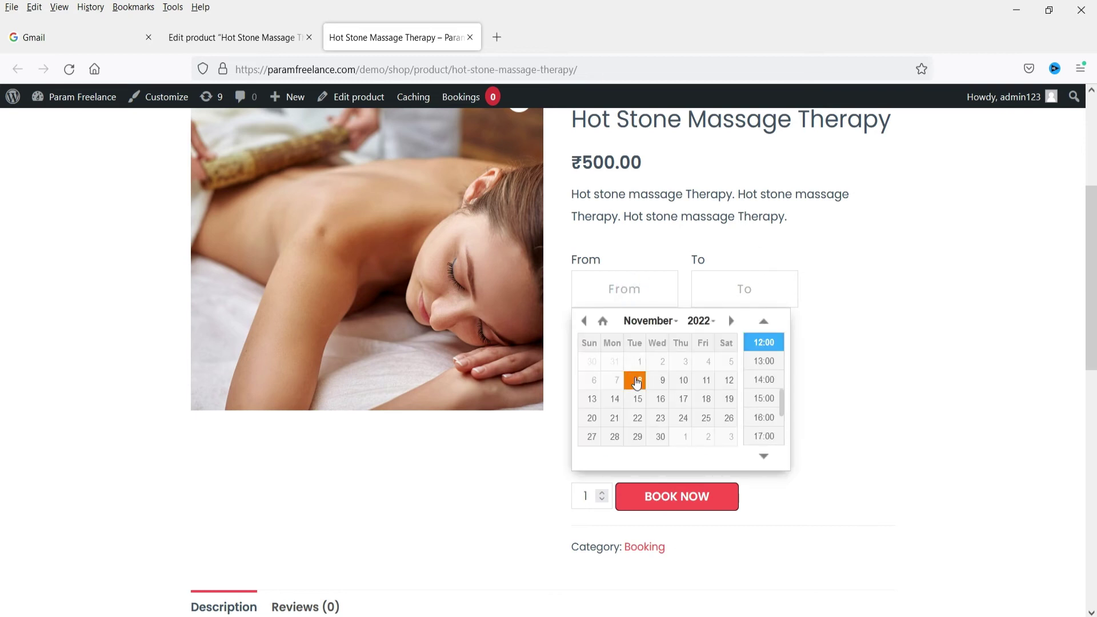
click(660, 380)
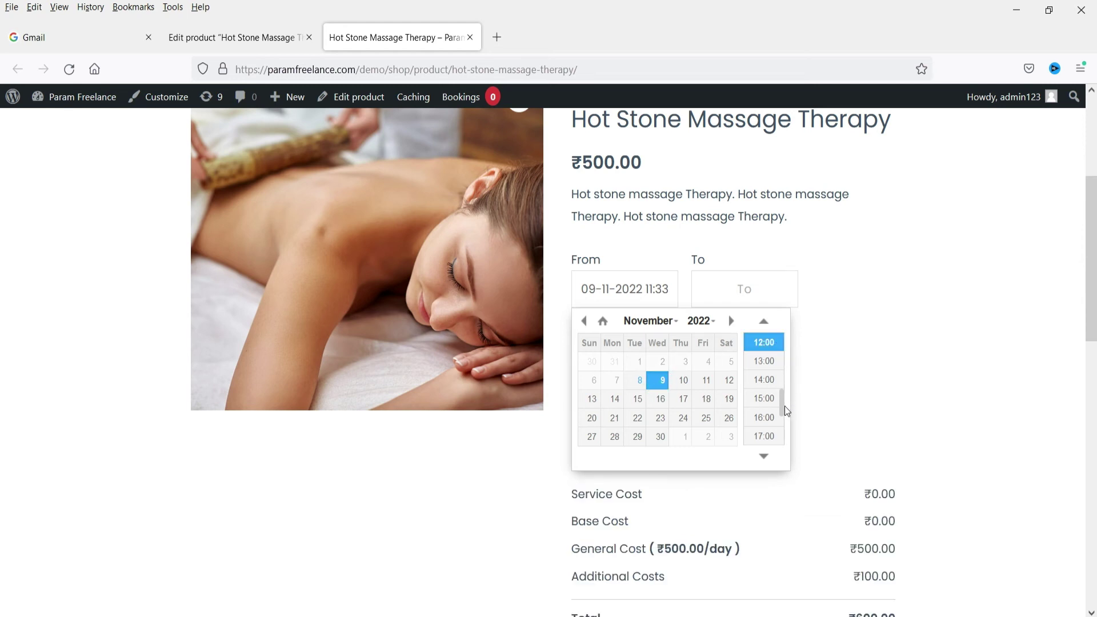
drag(784, 409, 783, 404)
scroll(764, 388, up, 2)
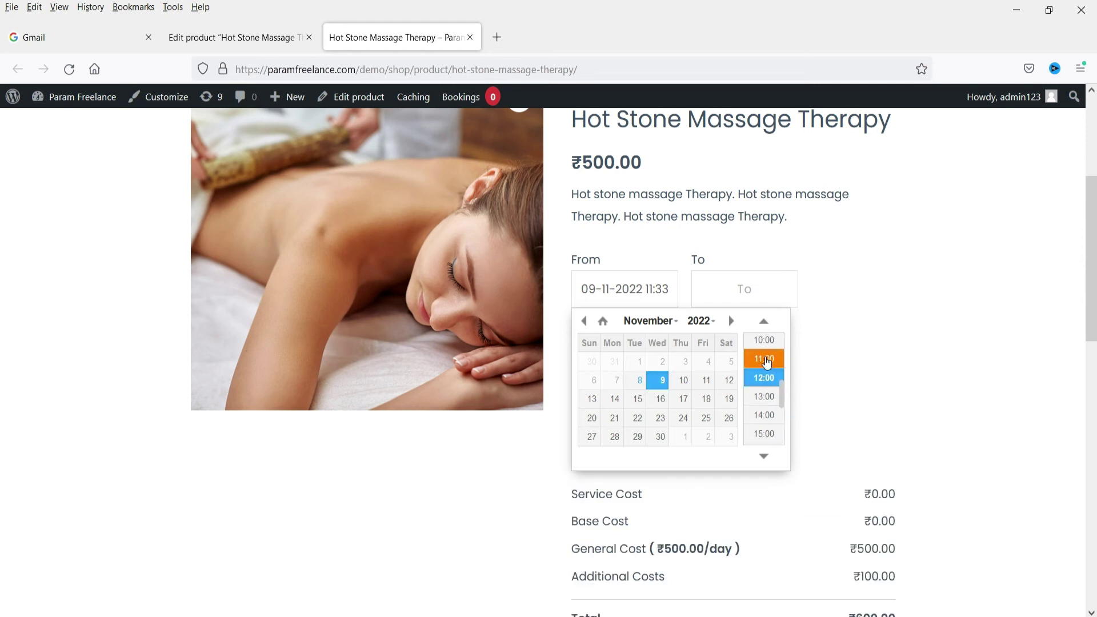
click(764, 343)
Set the booking end to 9 November 2022 at 11:00 and tick Pedicure
click(731, 289)
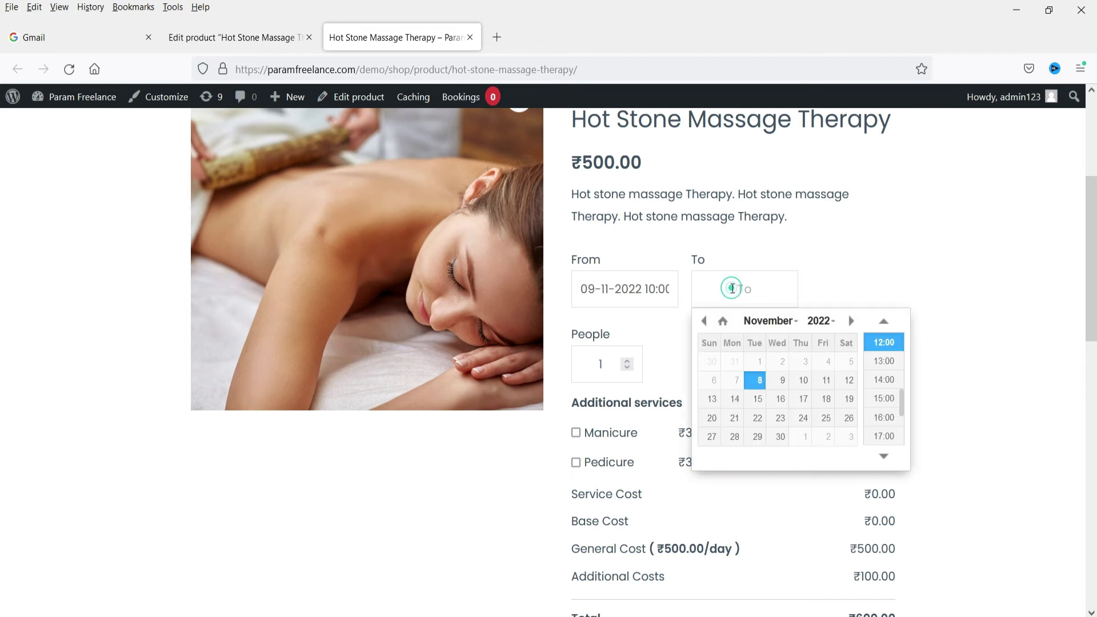
click(782, 380)
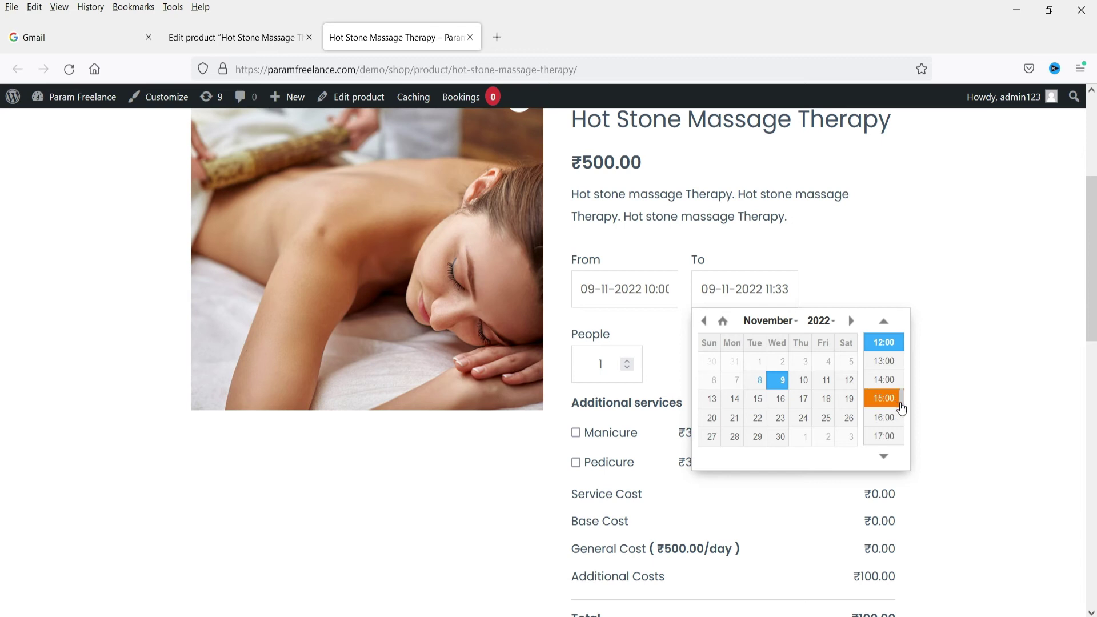
drag(901, 408, 900, 400)
click(884, 362)
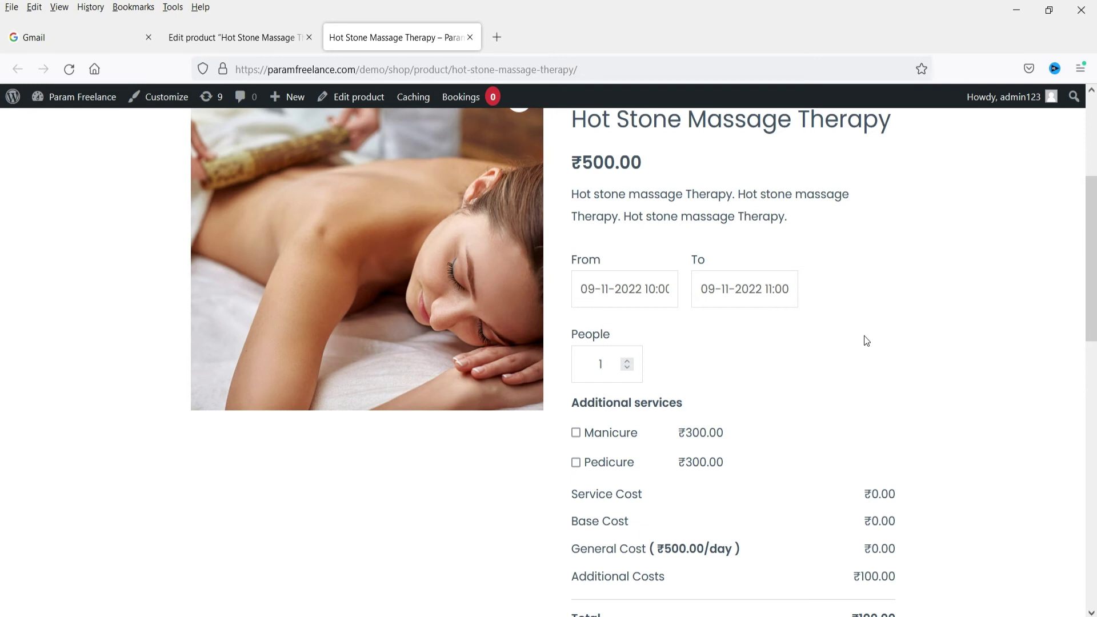
scroll(808, 323, up, 1)
scroll(814, 323, down, 4)
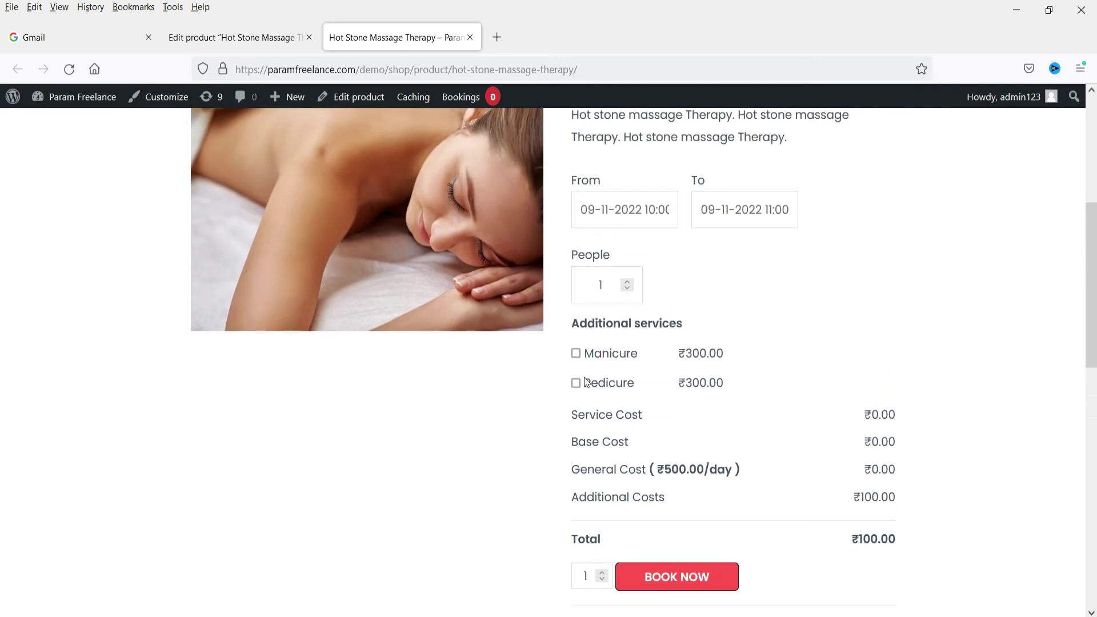
click(575, 383)
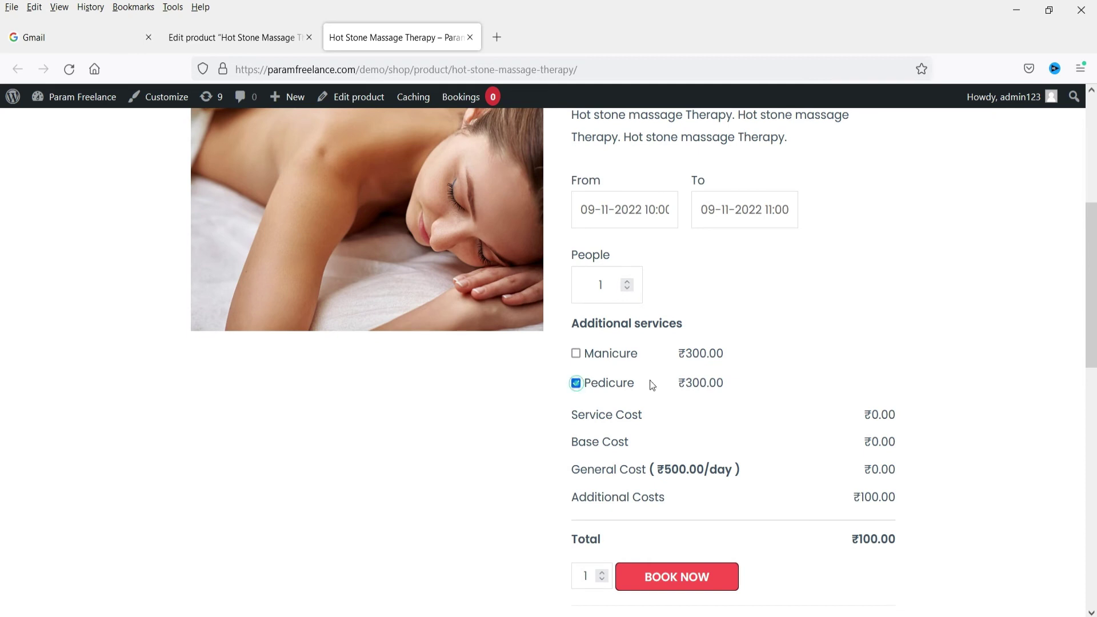
Tick Manicure too and review the ₹600.00 service cost and ₹700.00 total
click(576, 356)
scroll(712, 332, down, 2)
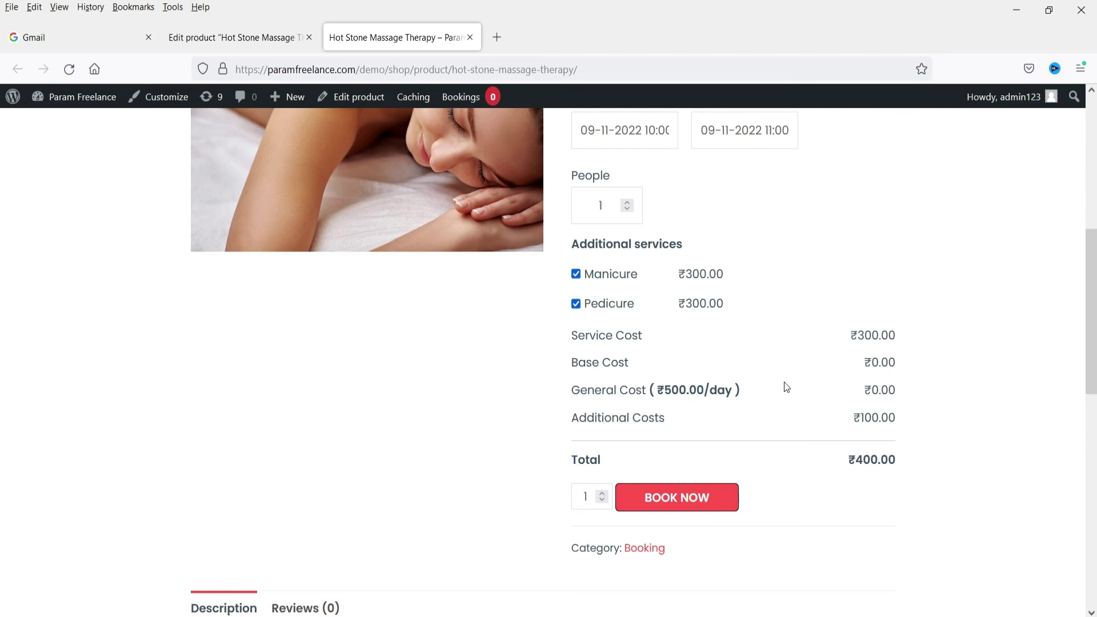
scroll(646, 328, up, 2)
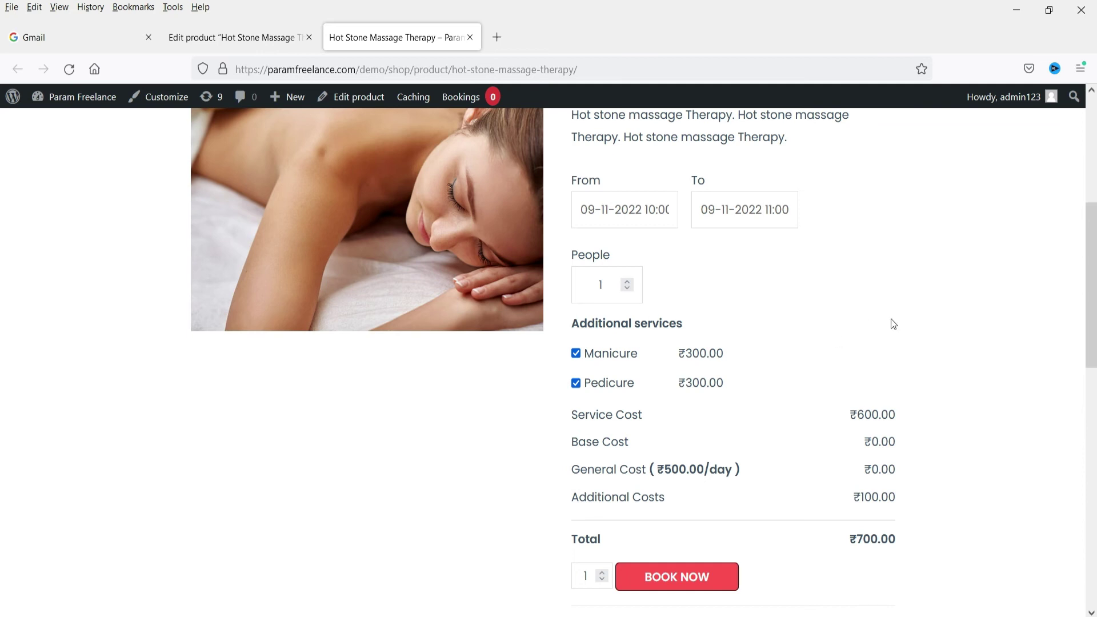
scroll(892, 324, down, 4)
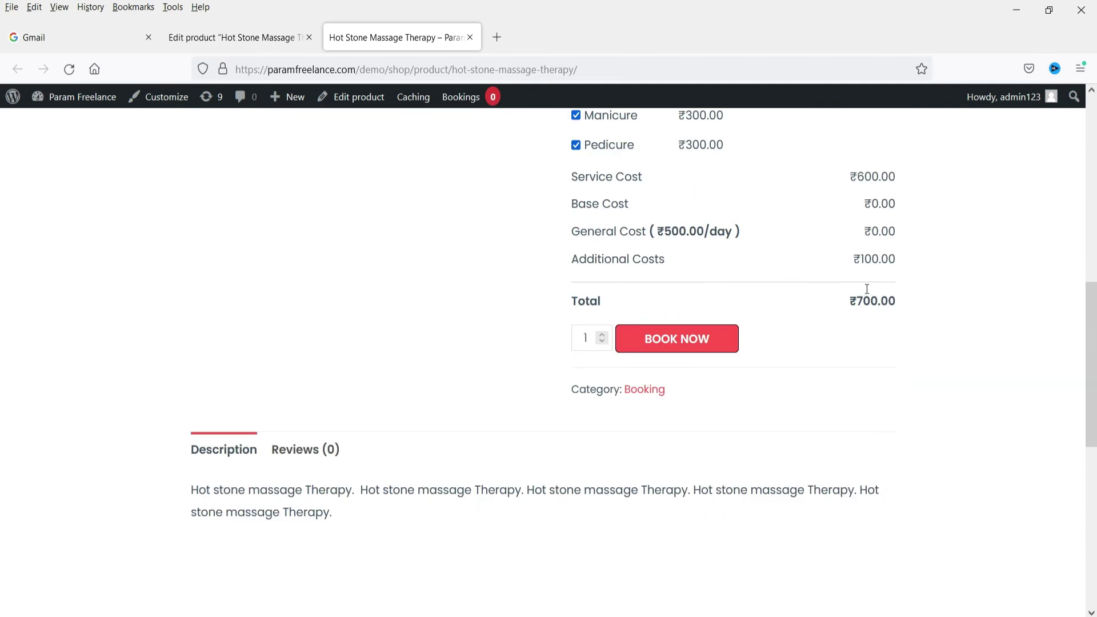
scroll(868, 245, up, 1)
scroll(681, 307, up, 3)
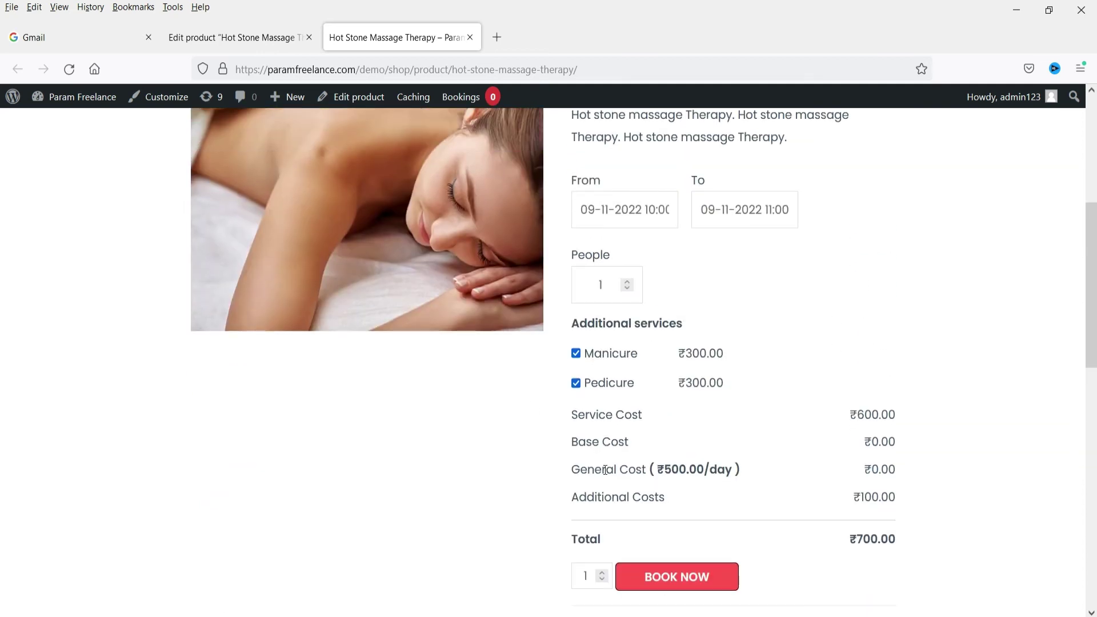
drag(582, 443, 911, 440)
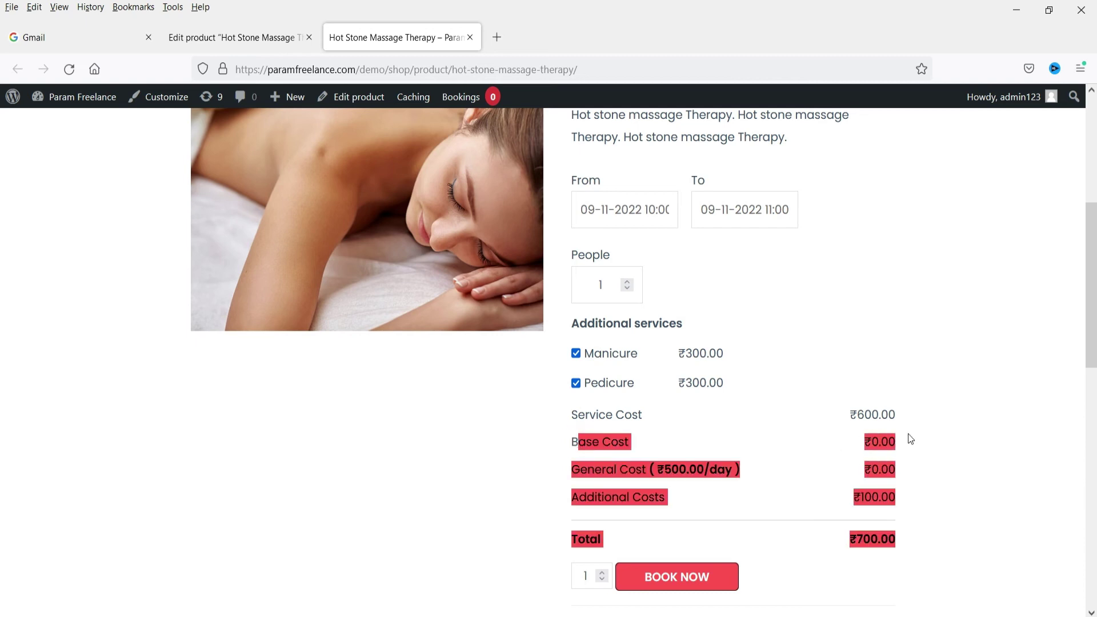
click(886, 441)
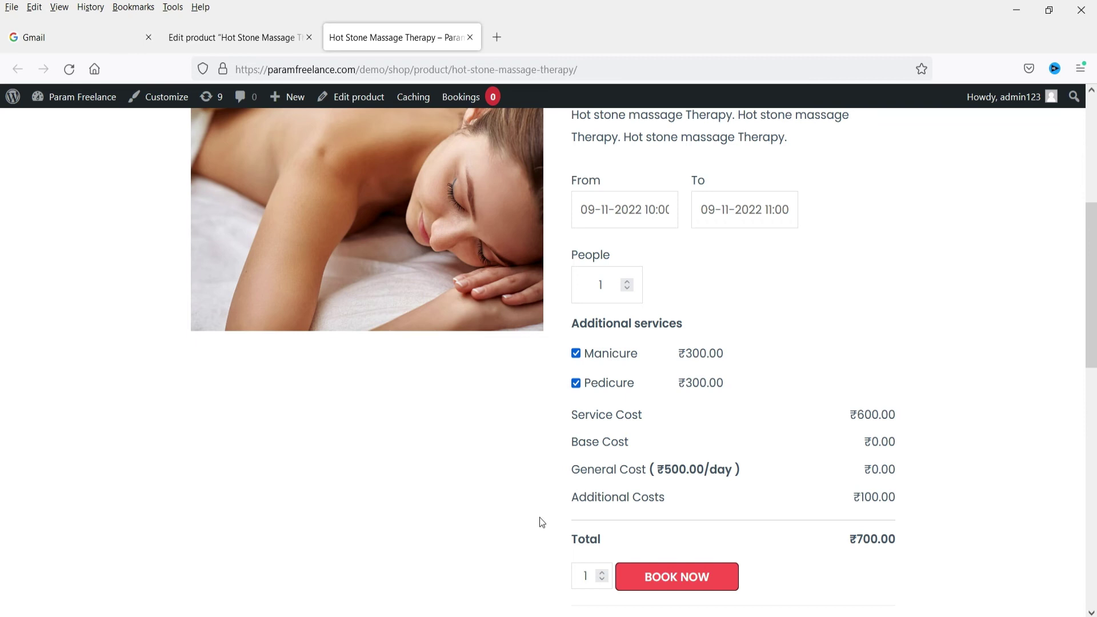
Review the Additional Costs row, then return to the product's edit page
triple_click(597, 501)
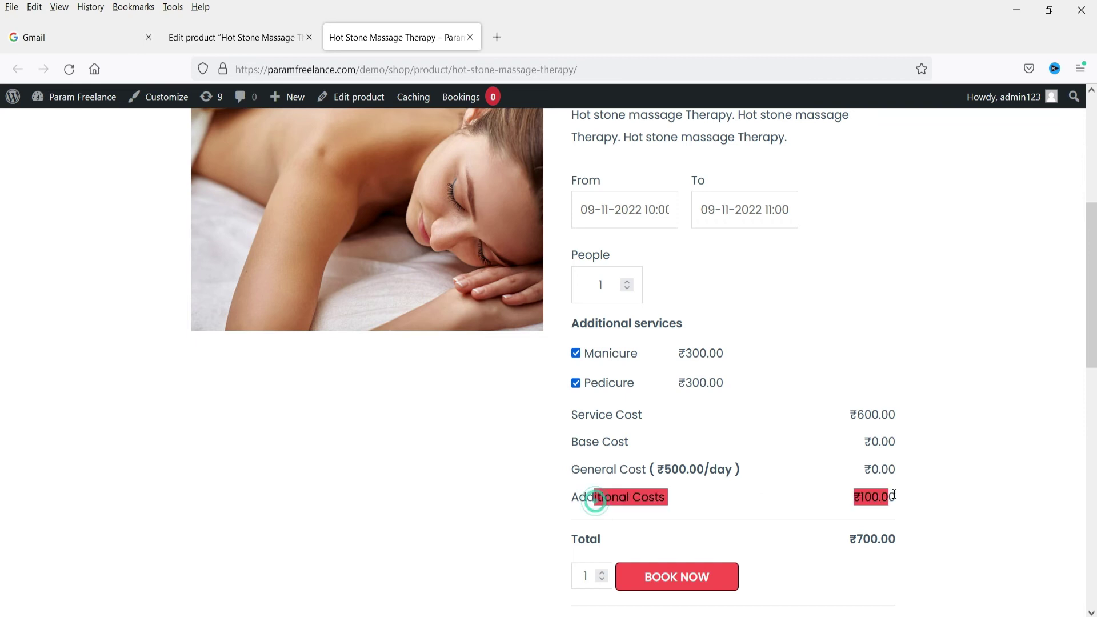
click(900, 496)
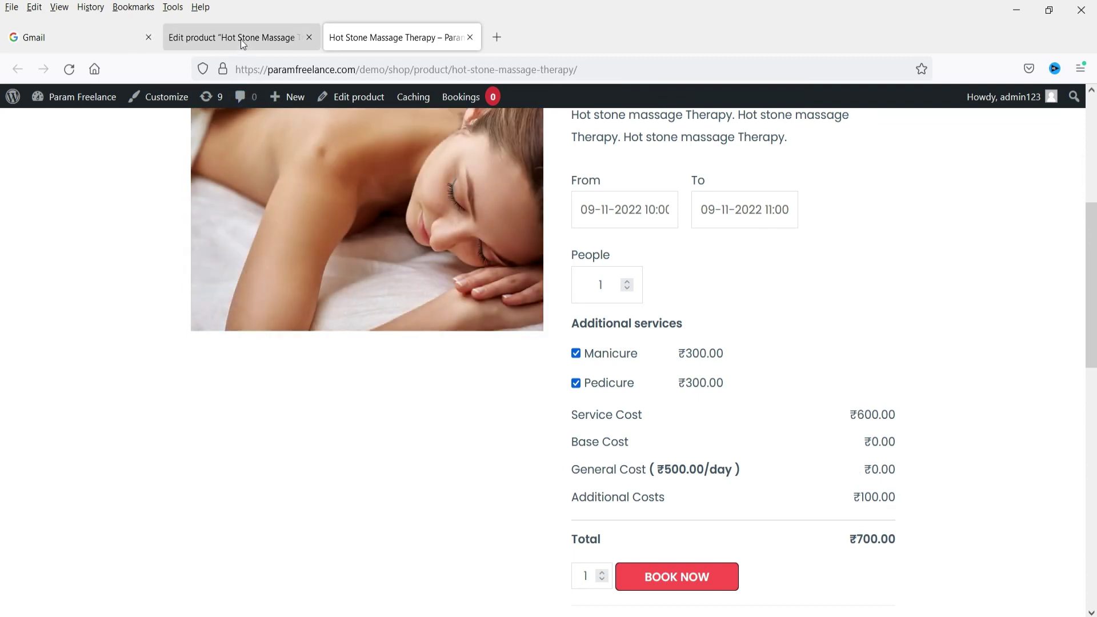
click(241, 38)
scroll(503, 330, down, 5)
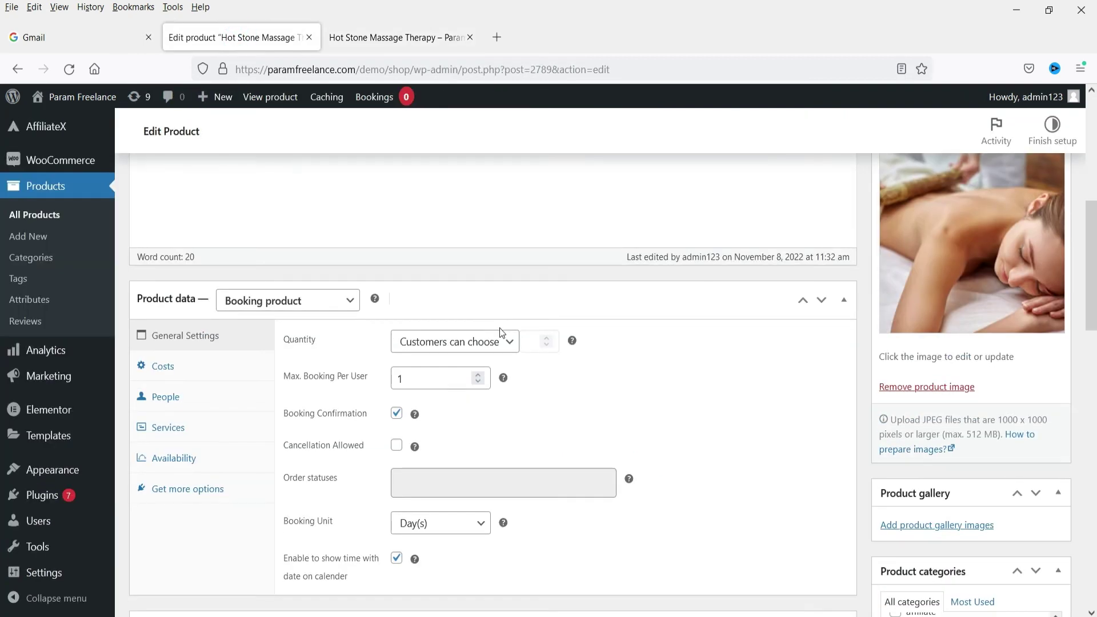
Change the massage product's Booking Unit from days to Hour(s) and update the product
scroll(501, 332, down, 1)
scroll(501, 334, down, 1)
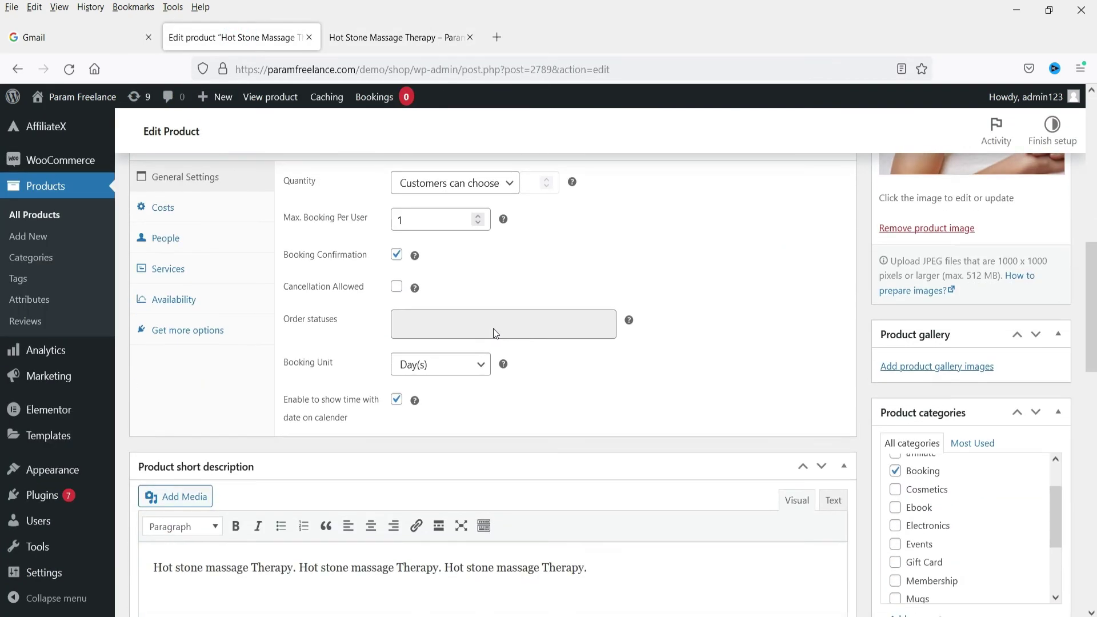
click(449, 372)
click(434, 410)
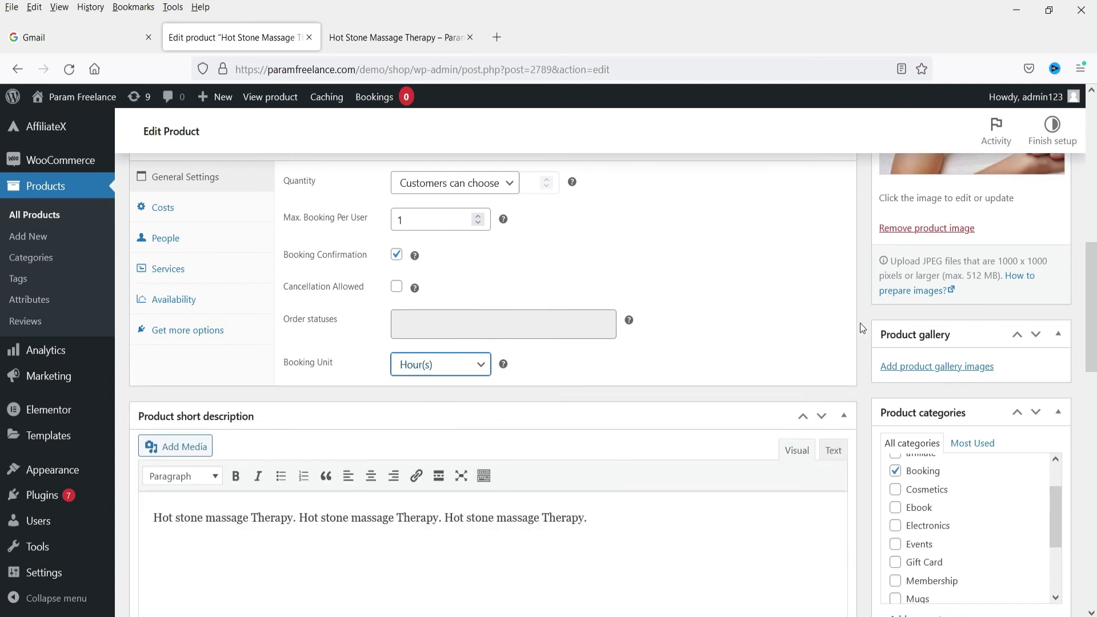
scroll(857, 323, up, 5)
click(1038, 306)
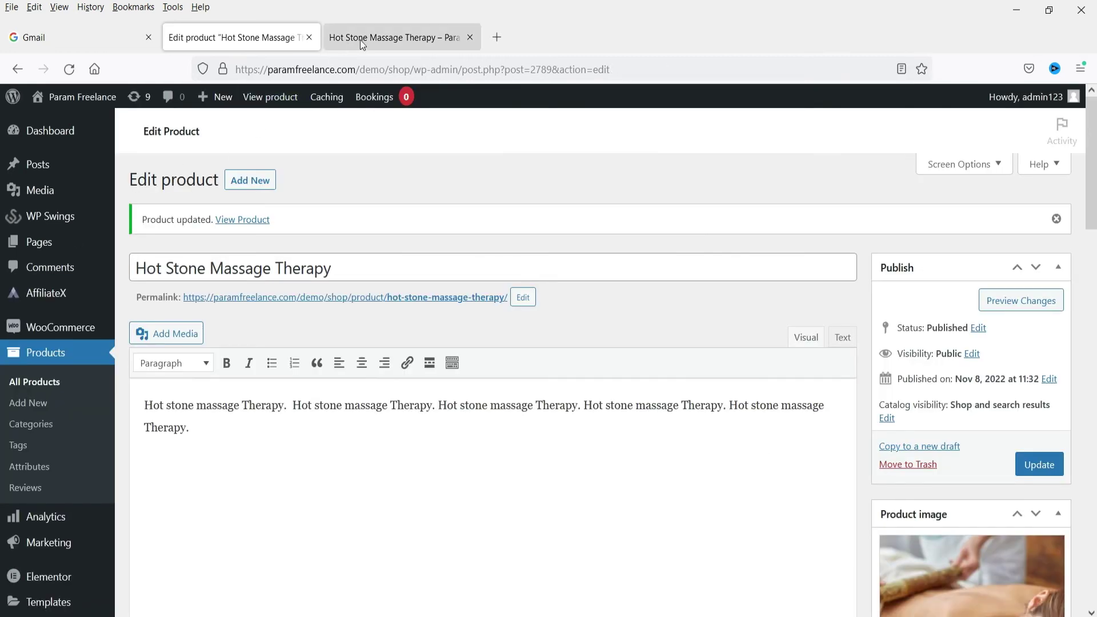
Reload the product page and set the booking to 9 November, 12:00 to 13:00
click(360, 38)
click(71, 69)
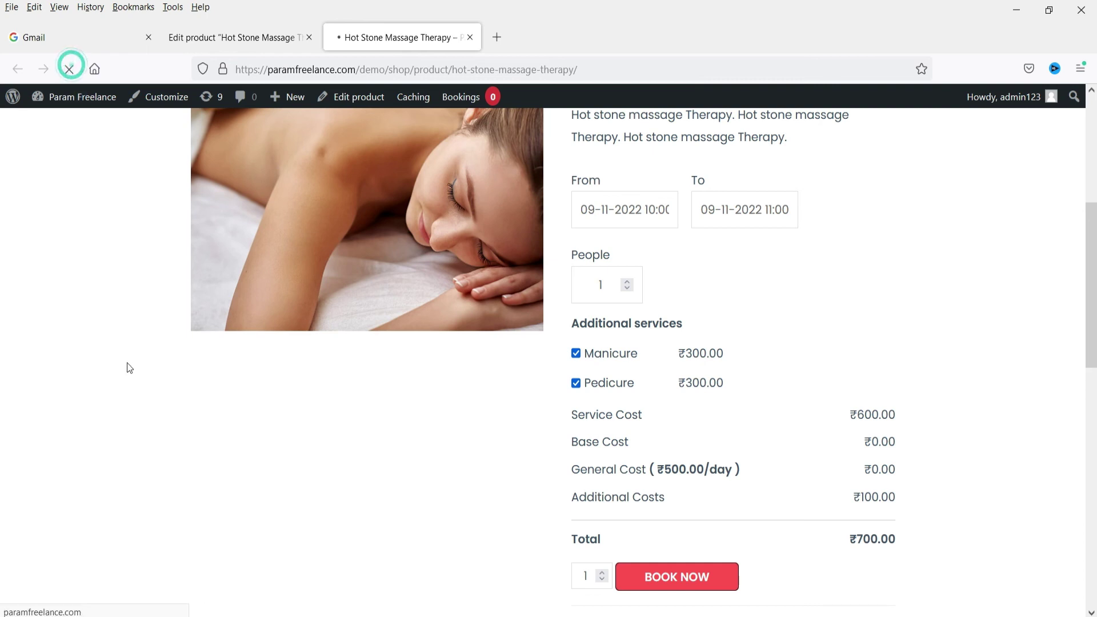
click(612, 213)
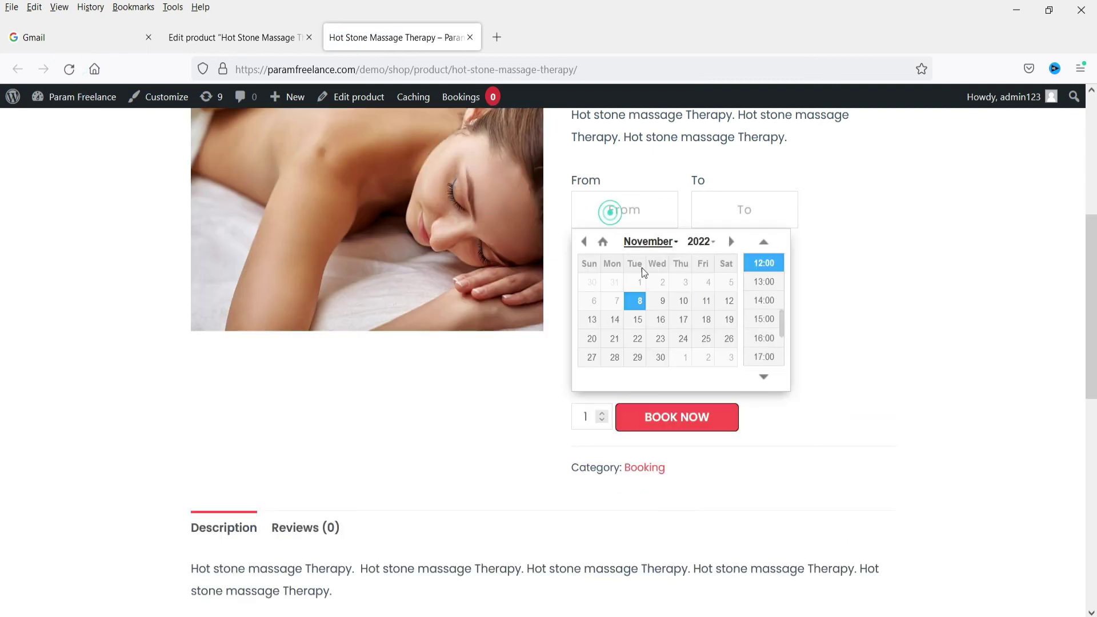
click(657, 300)
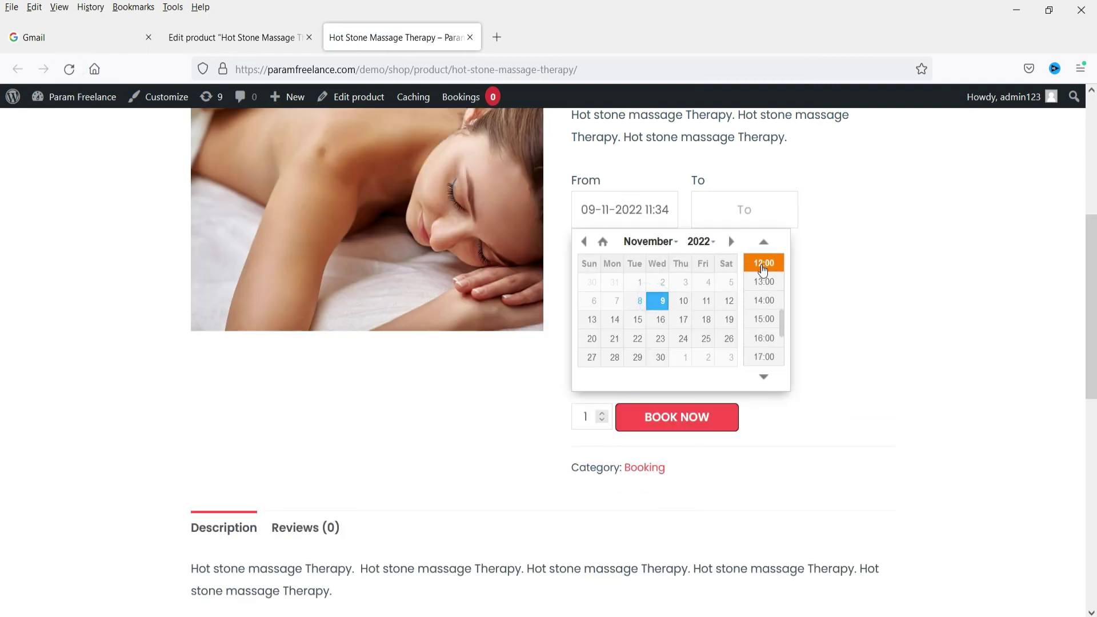
click(768, 270)
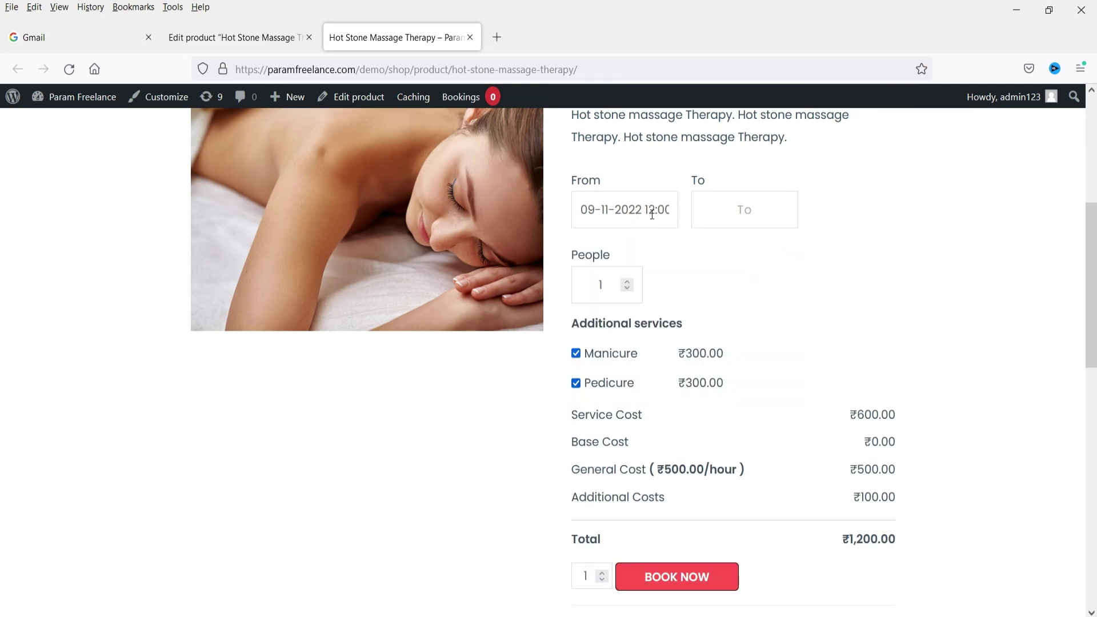
click(740, 210)
click(781, 300)
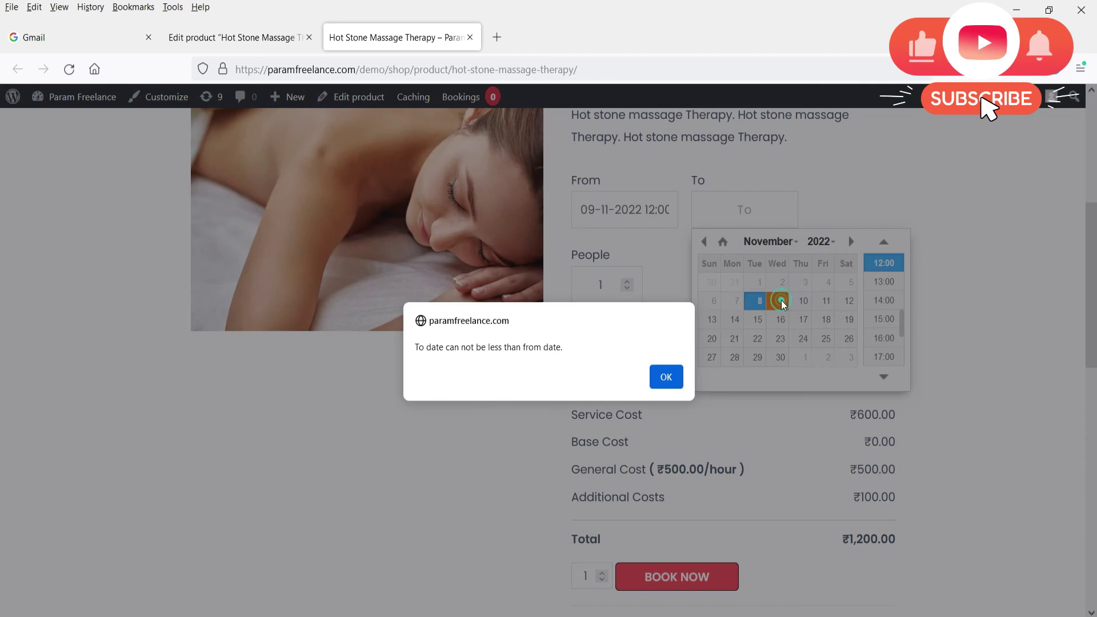
click(666, 376)
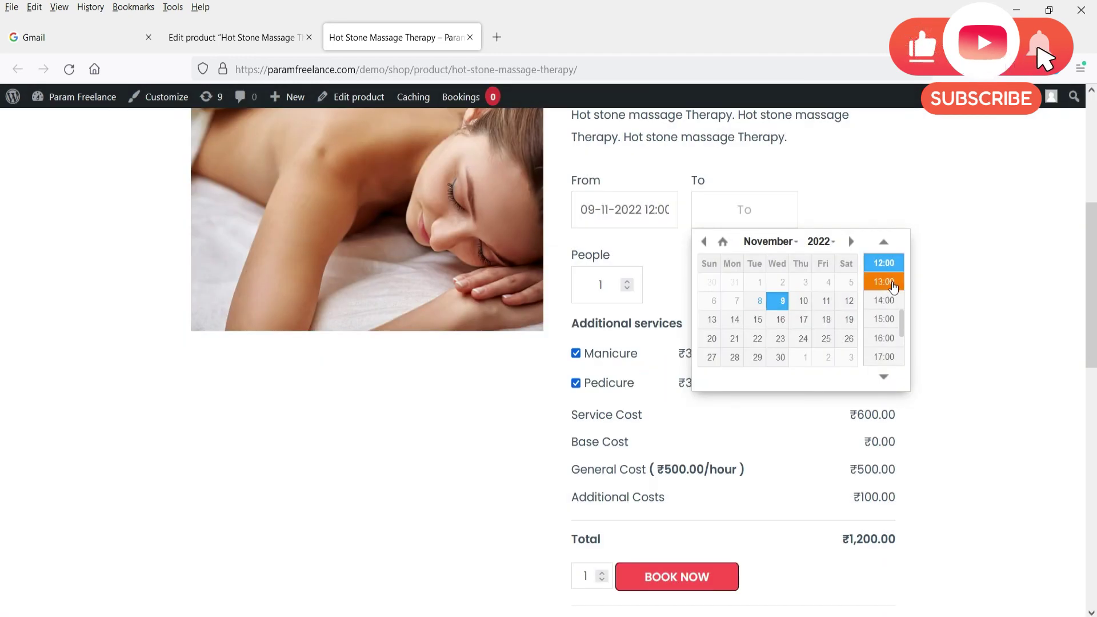
click(893, 284)
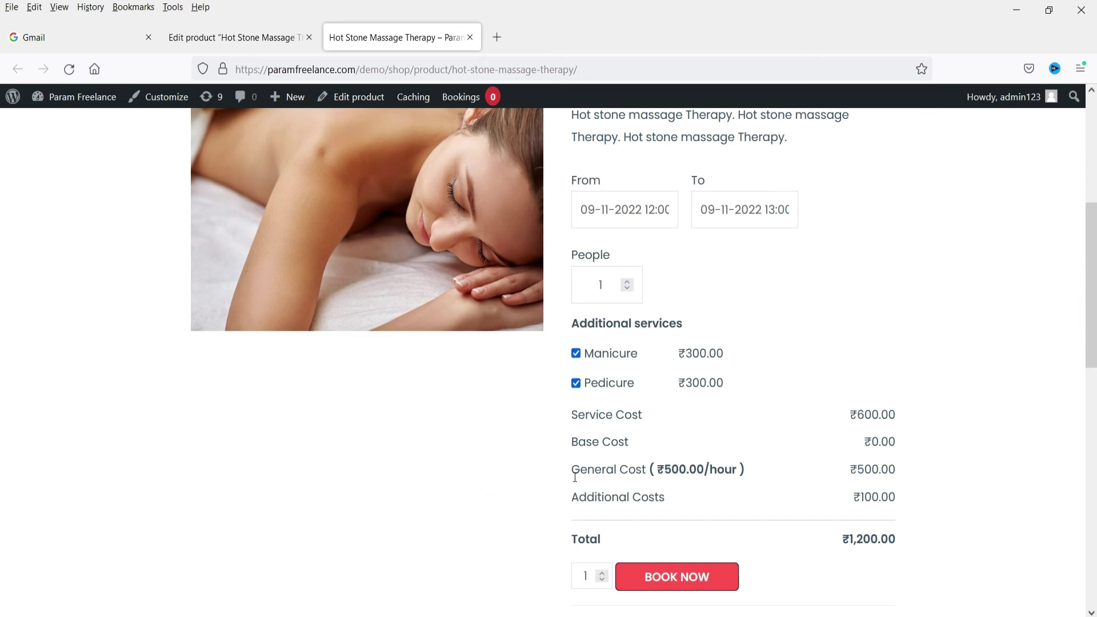
Review the ₹600 service cost and ₹1,200.00 total, then remove the Manicure service
drag(579, 474, 860, 496)
click(901, 481)
double_click(873, 414)
scroll(919, 366, down, 2)
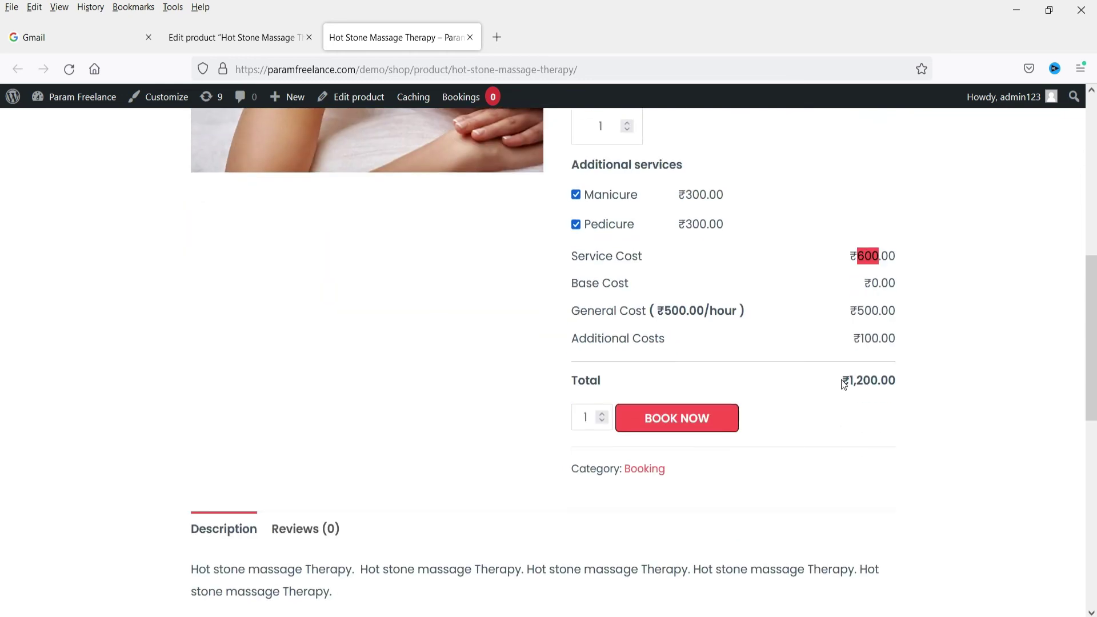
drag(846, 383, 889, 382)
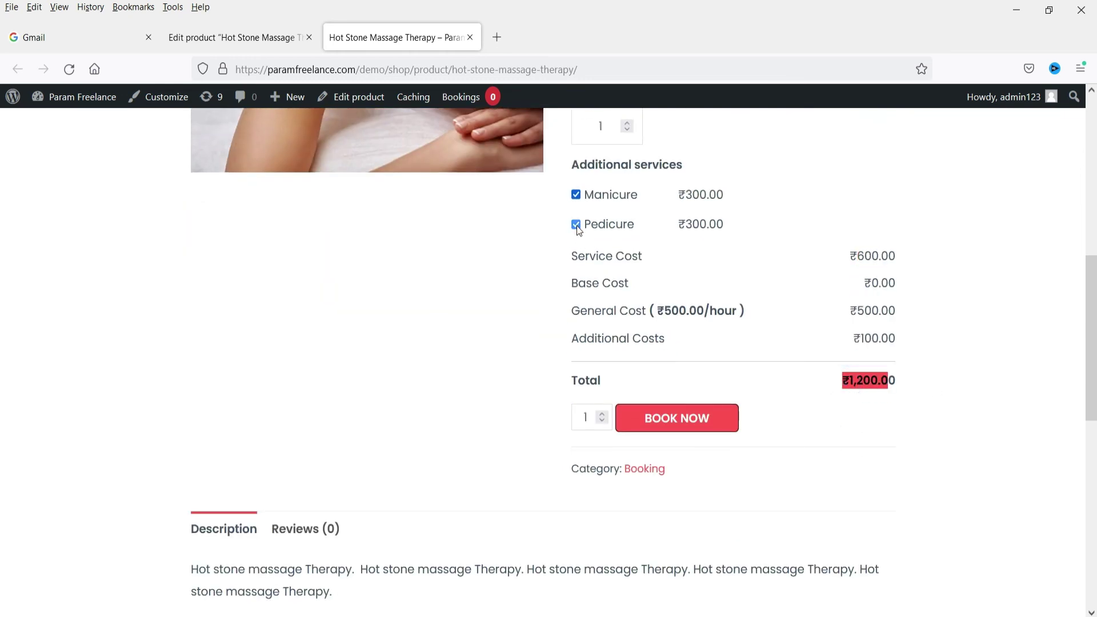
click(576, 195)
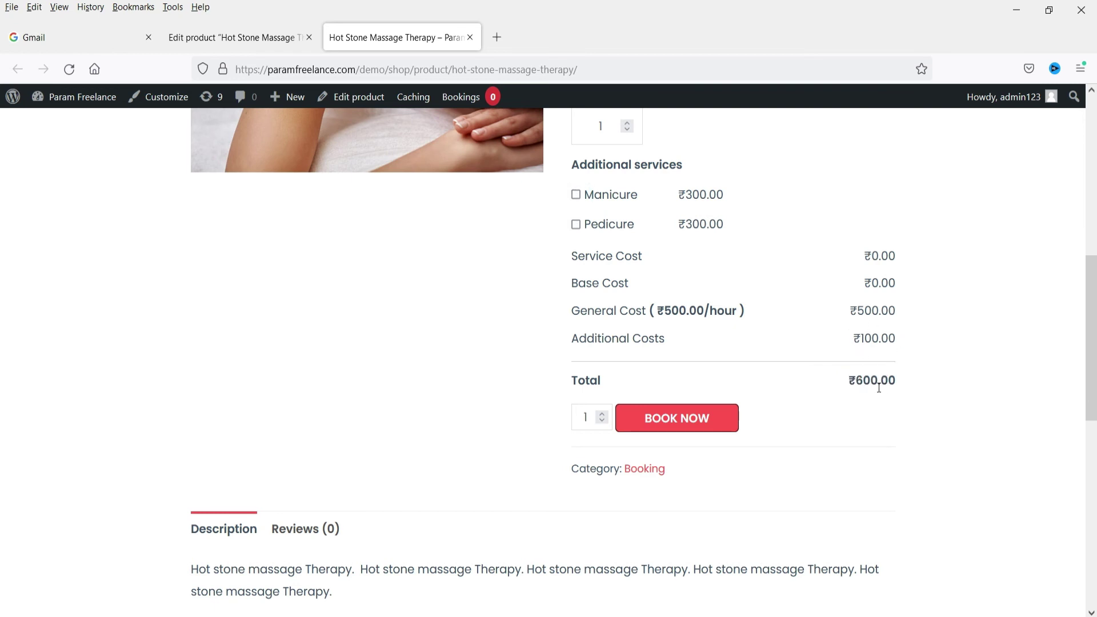
scroll(441, 341, up, 8)
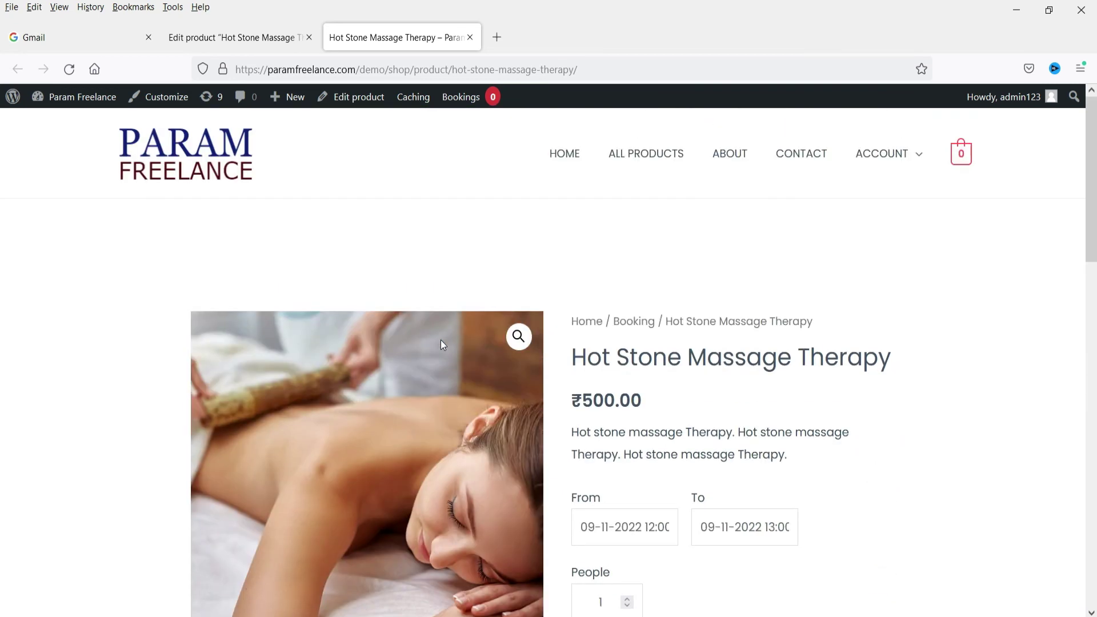
scroll(741, 348, down, 5)
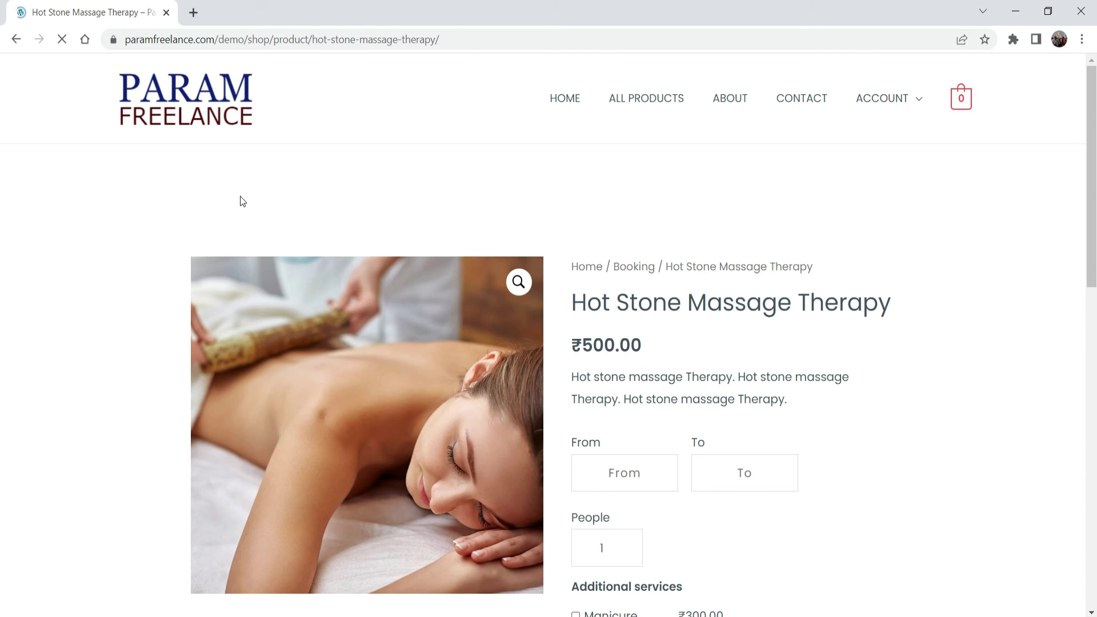
Set the massage booking to 9 November from 12:00 to 13:00
scroll(1080, 330, down, 3)
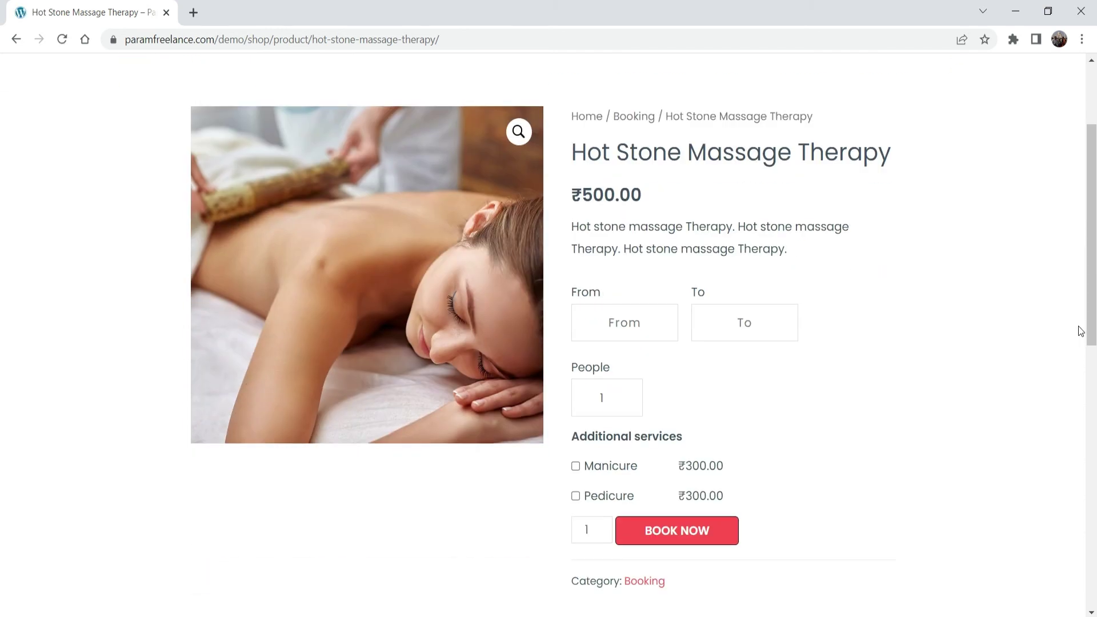
click(627, 324)
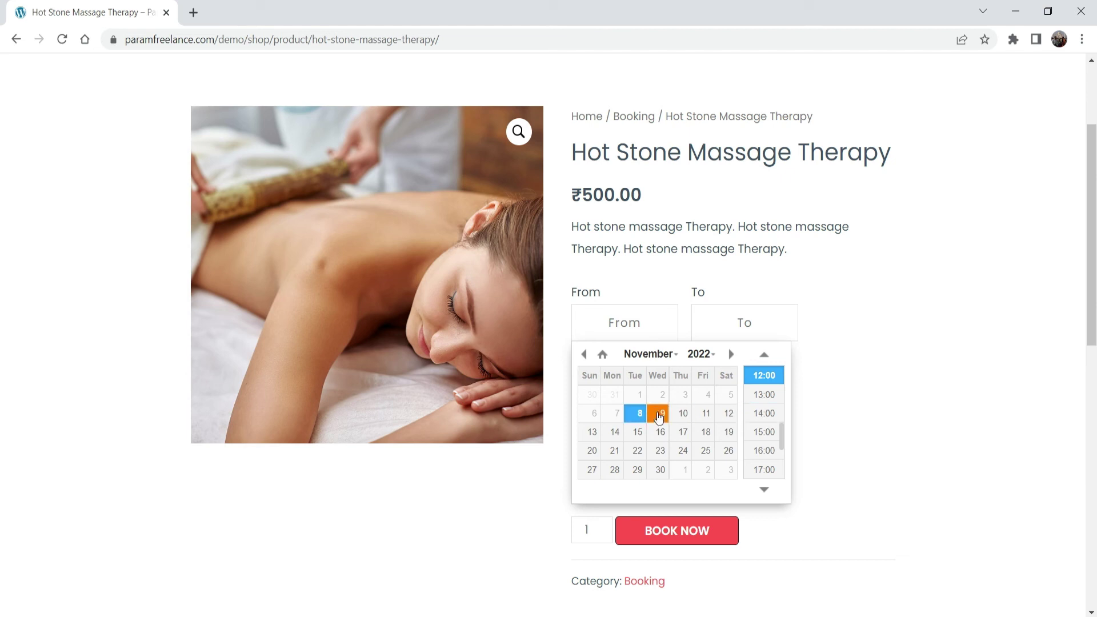
click(661, 413)
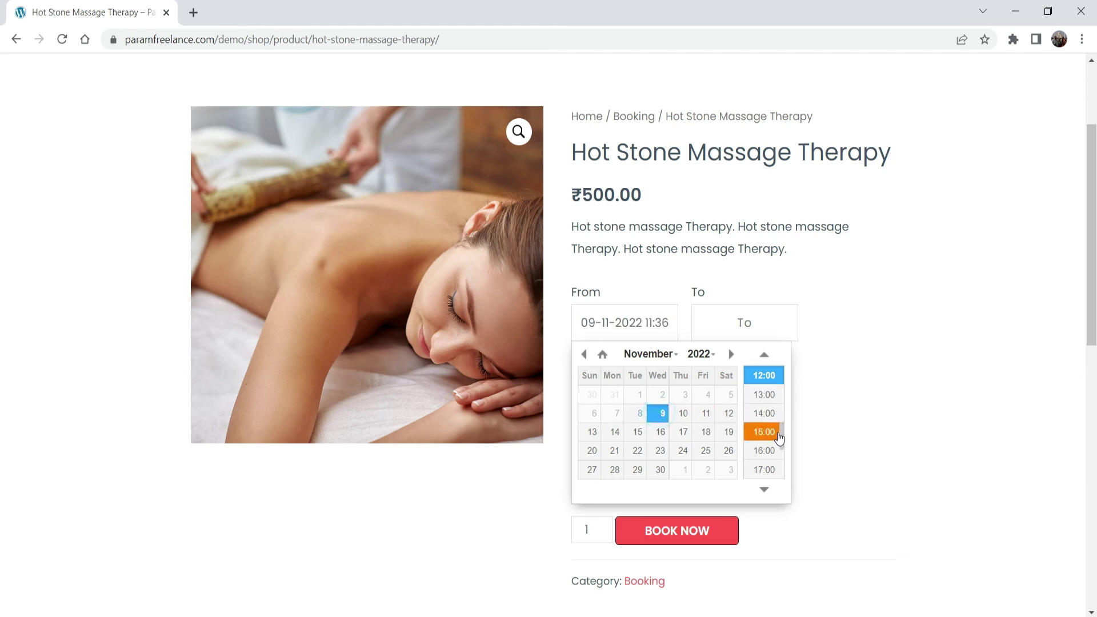
click(765, 376)
click(744, 322)
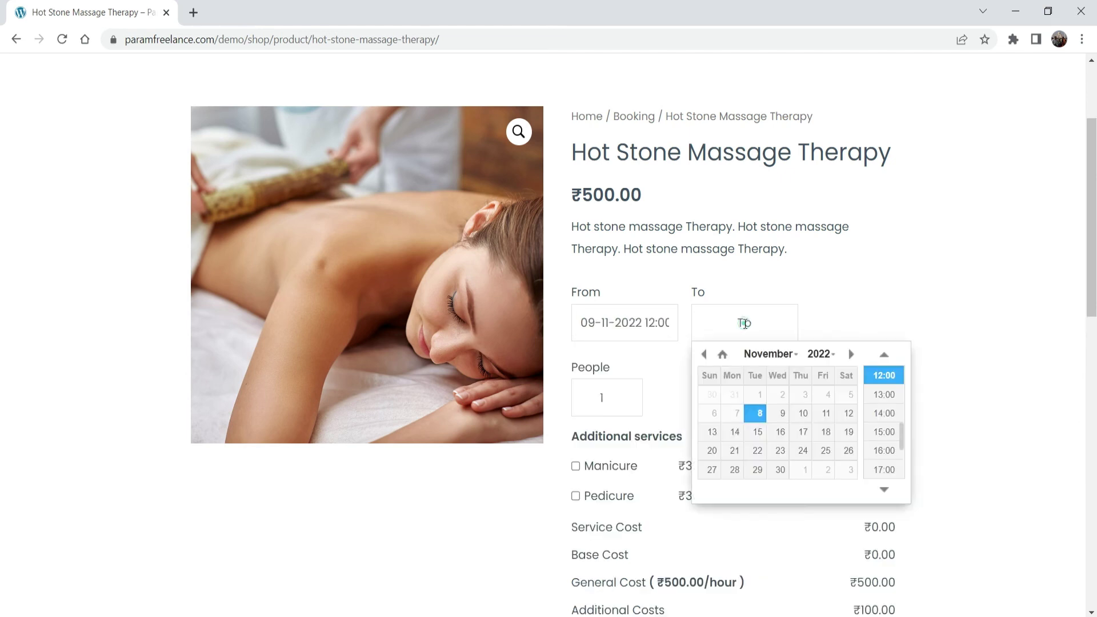
click(783, 413)
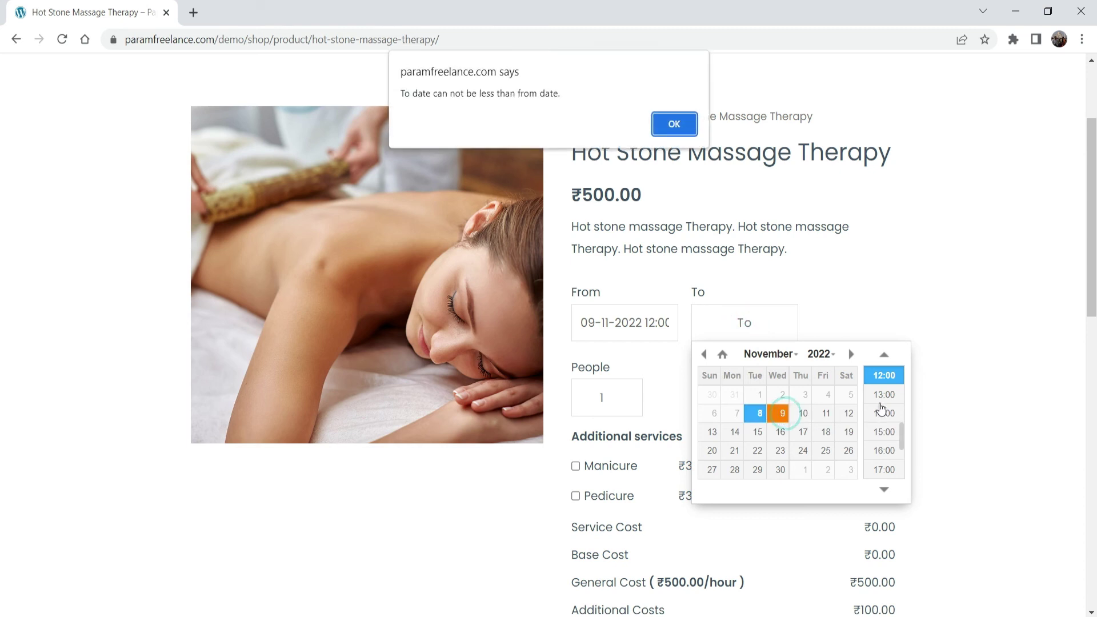
click(883, 395)
click(672, 123)
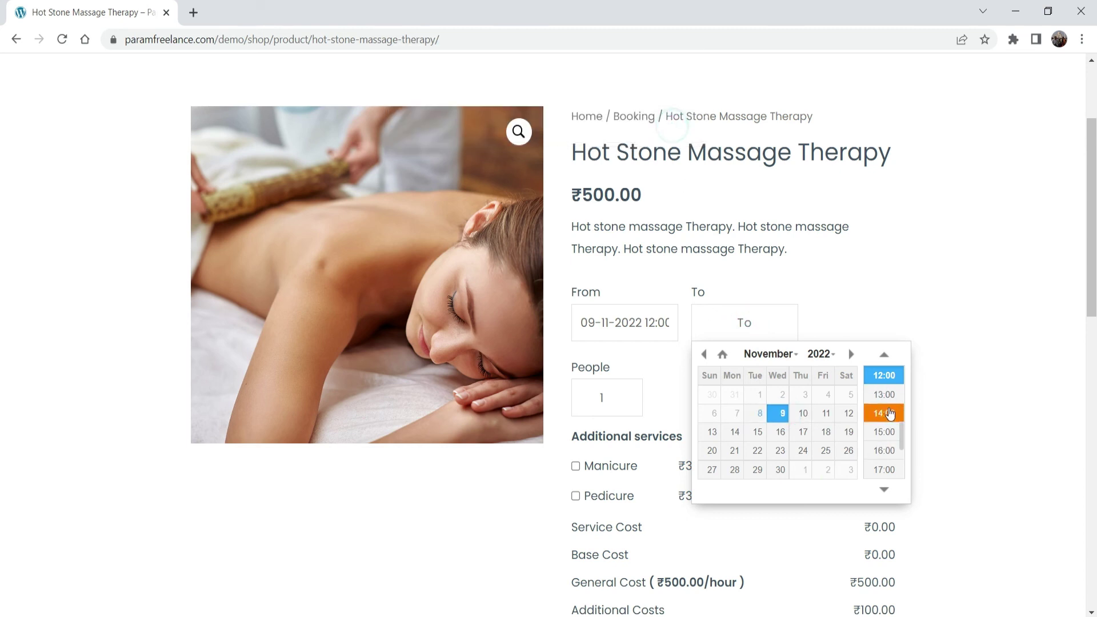
click(885, 399)
Book the massage with Manicure for the ₹900.00 total
scroll(919, 317, down, 1)
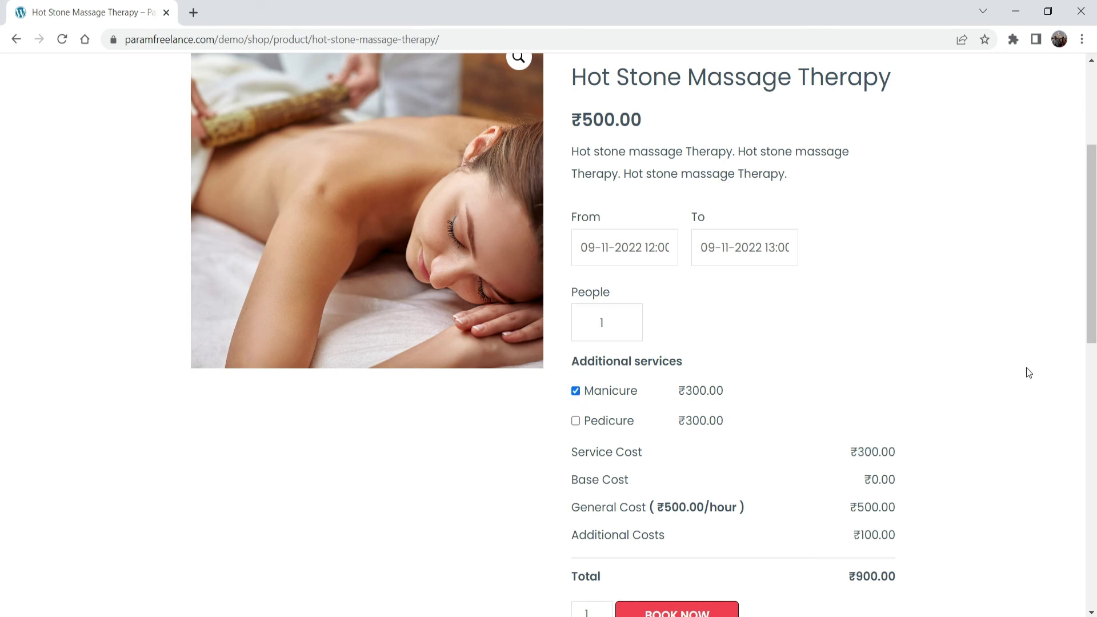
scroll(1034, 334, down, 2)
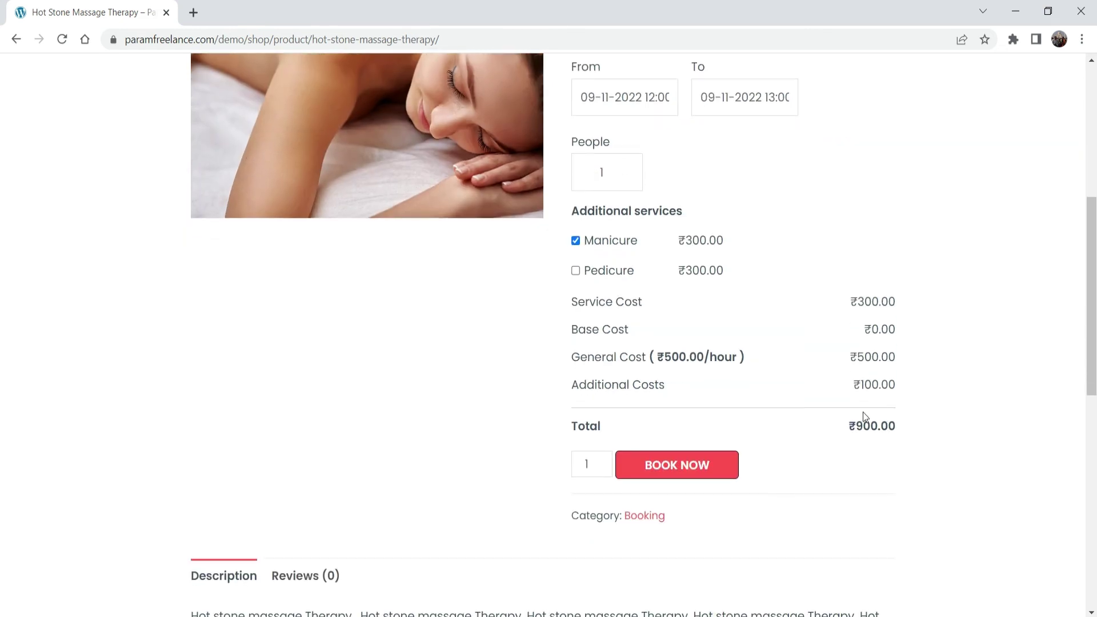
click(676, 473)
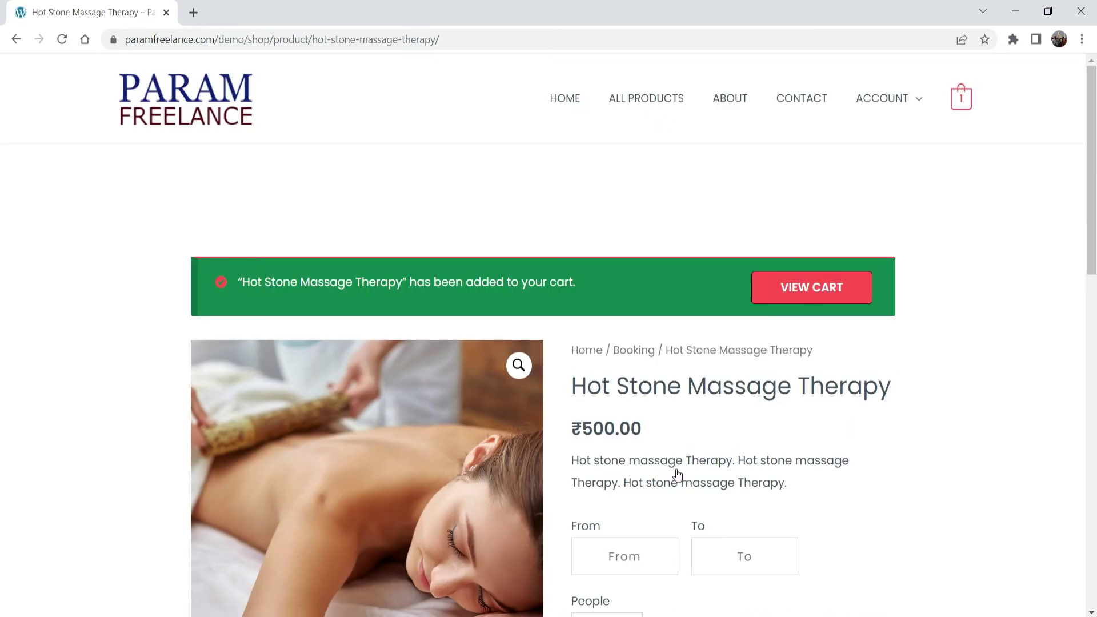
Go through the cart and checkout, placing the ₹900.00 order with cash on delivery
click(811, 287)
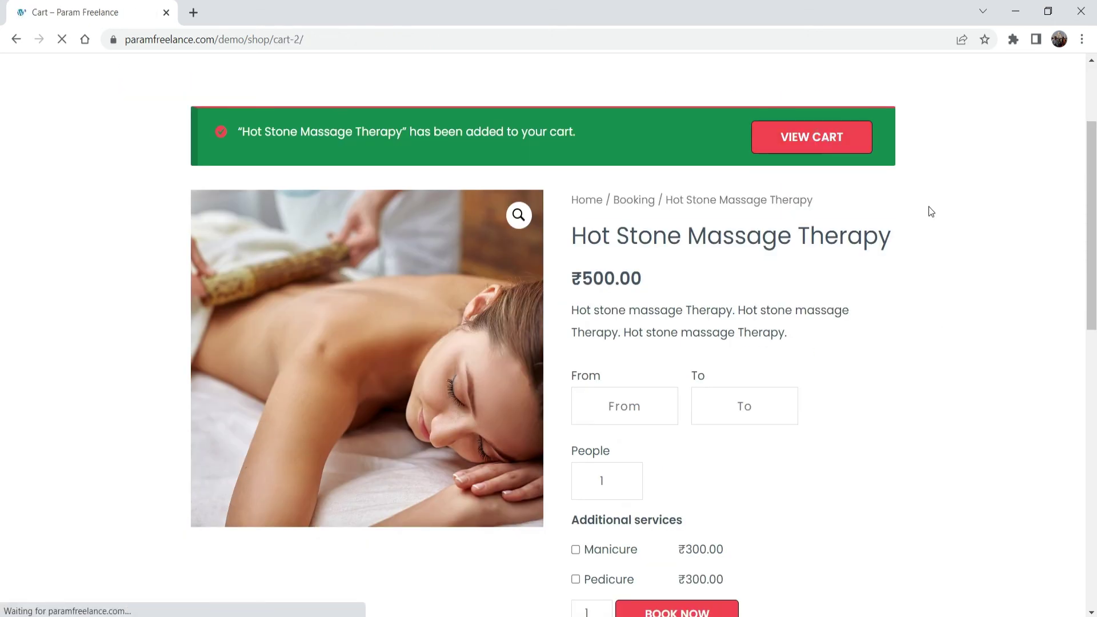
scroll(942, 213, down, 3)
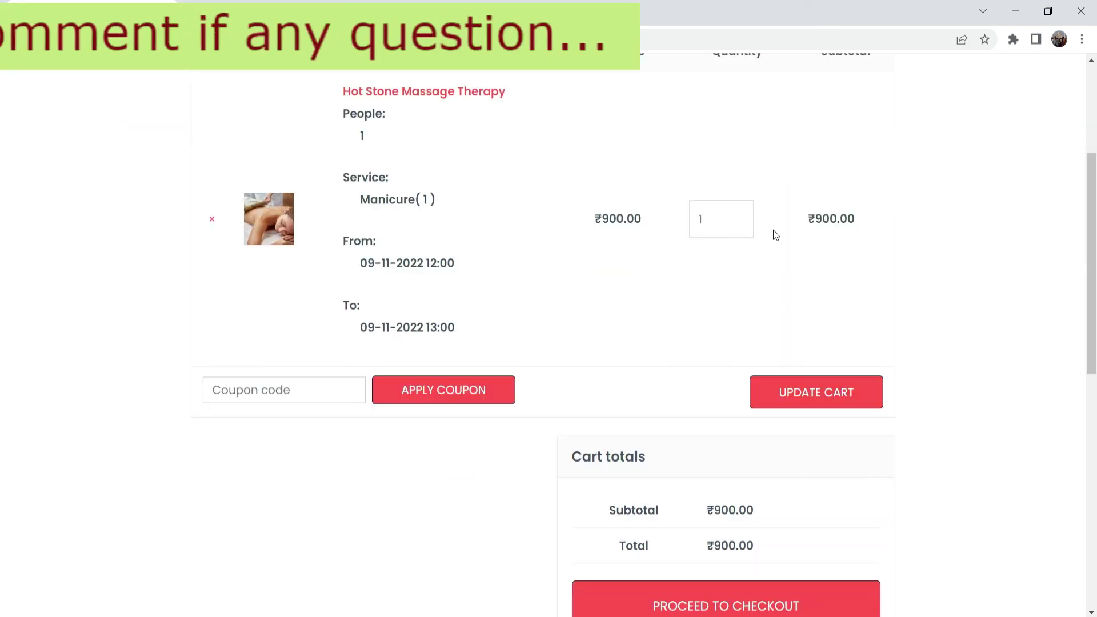
scroll(685, 400, down, 2)
click(743, 479)
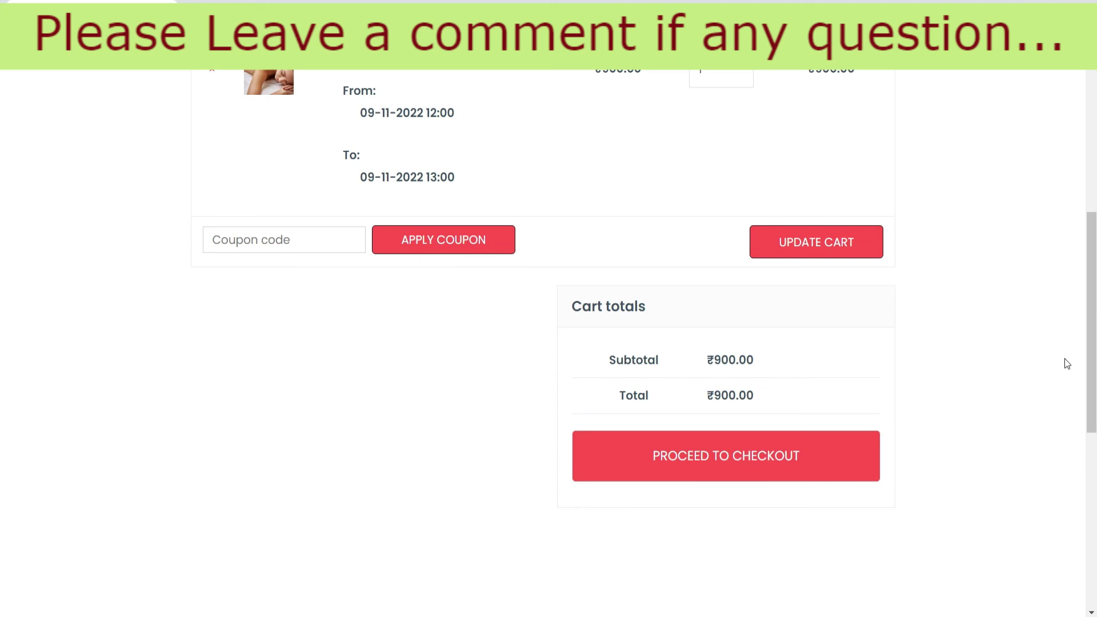
scroll(1041, 334, down, 4)
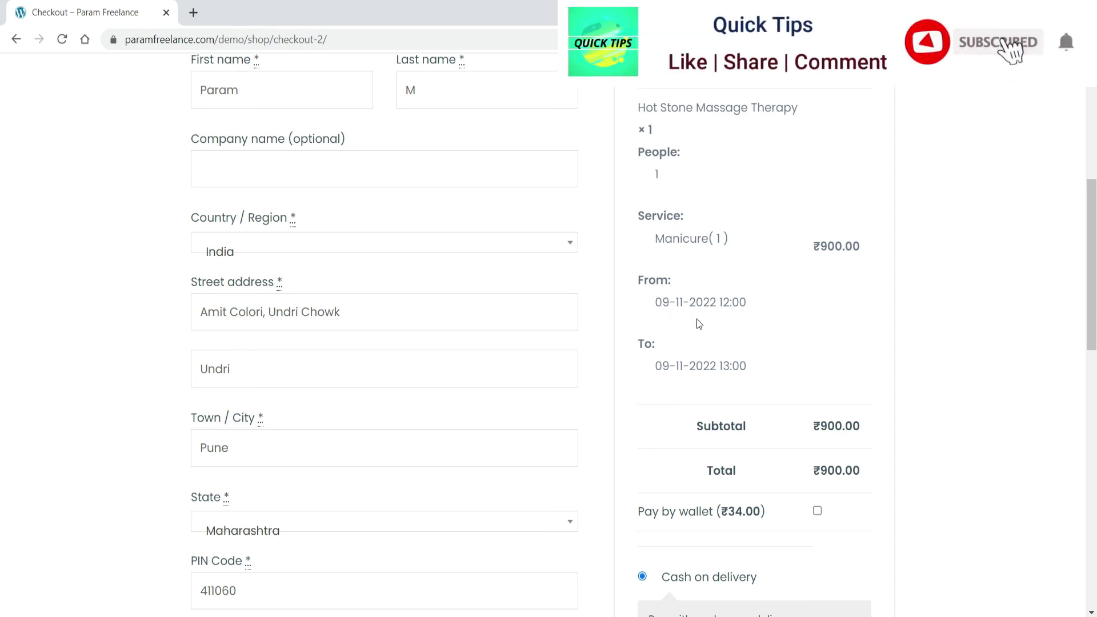
scroll(735, 296, down, 3)
scroll(955, 310, down, 1)
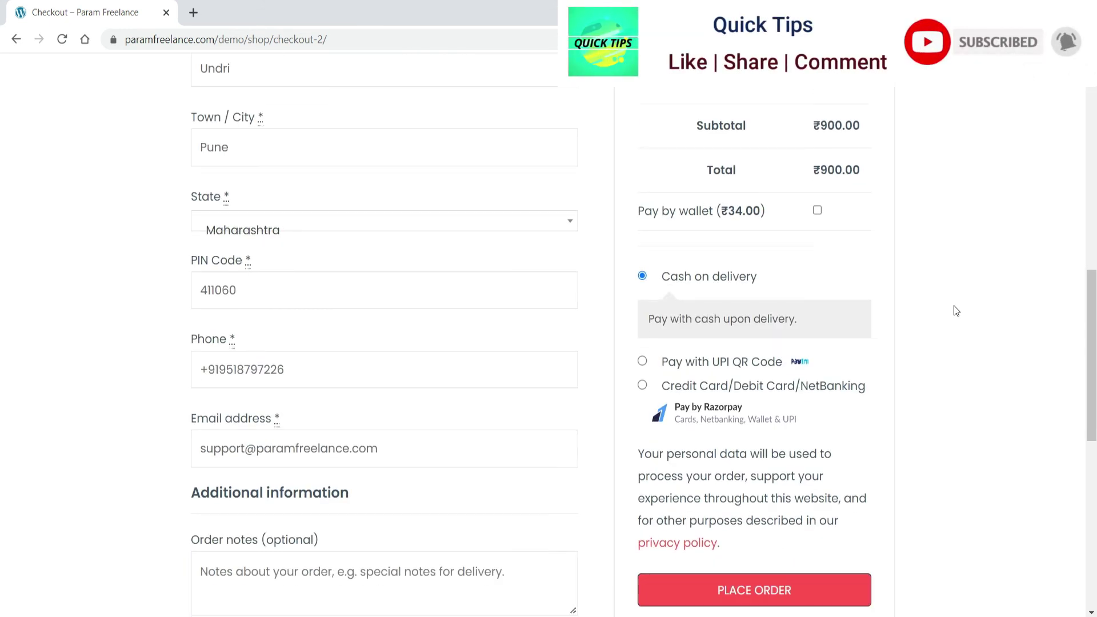
scroll(1060, 399, down, 1)
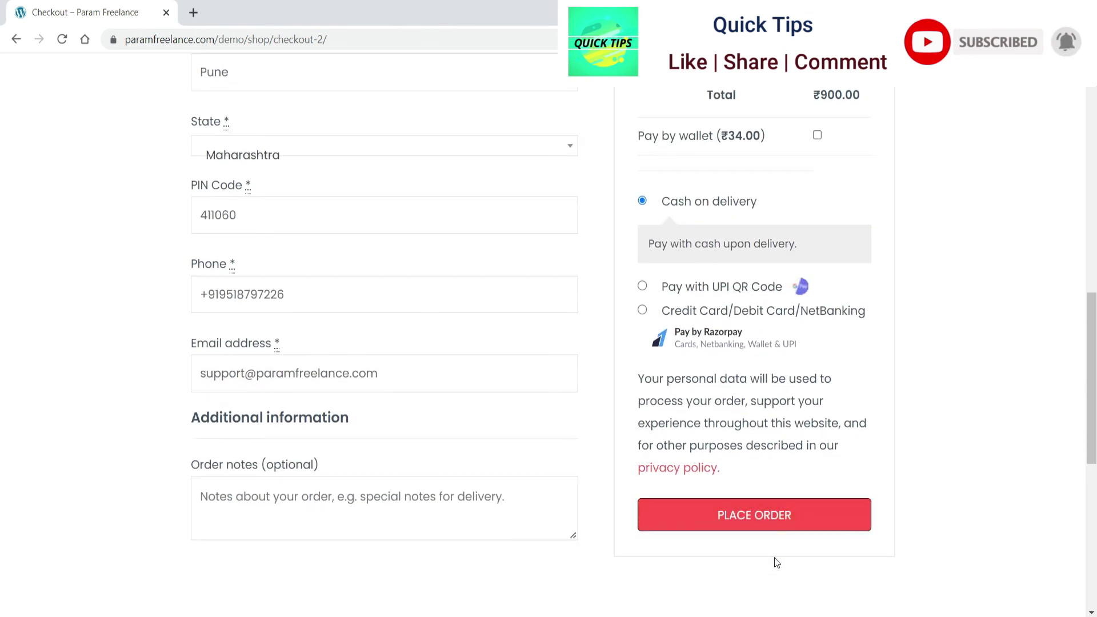
click(766, 507)
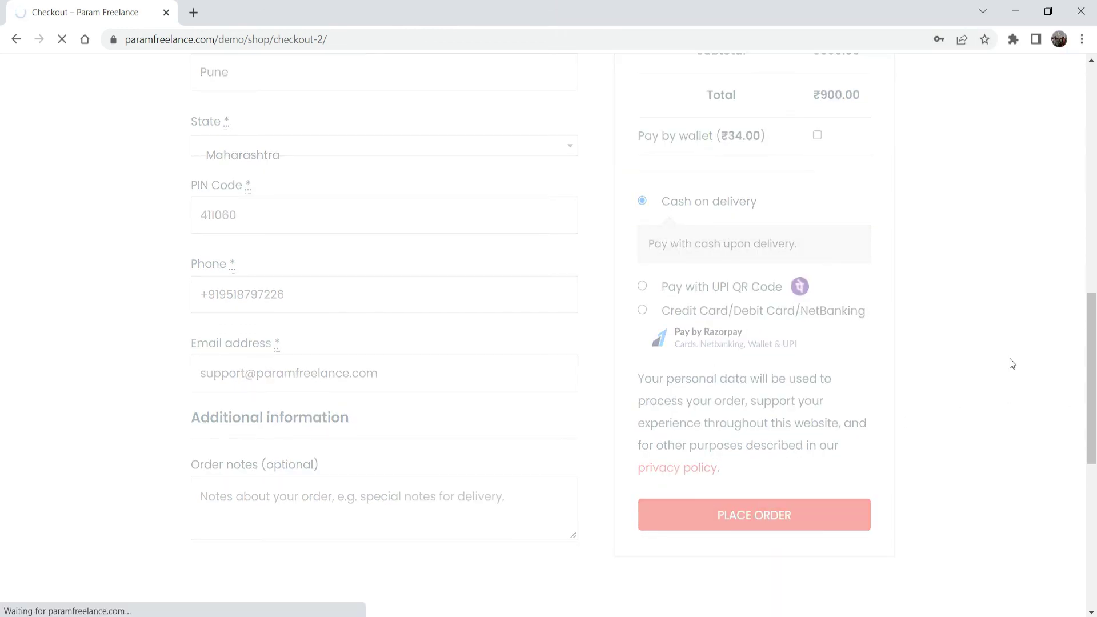
scroll(686, 390, down, 2)
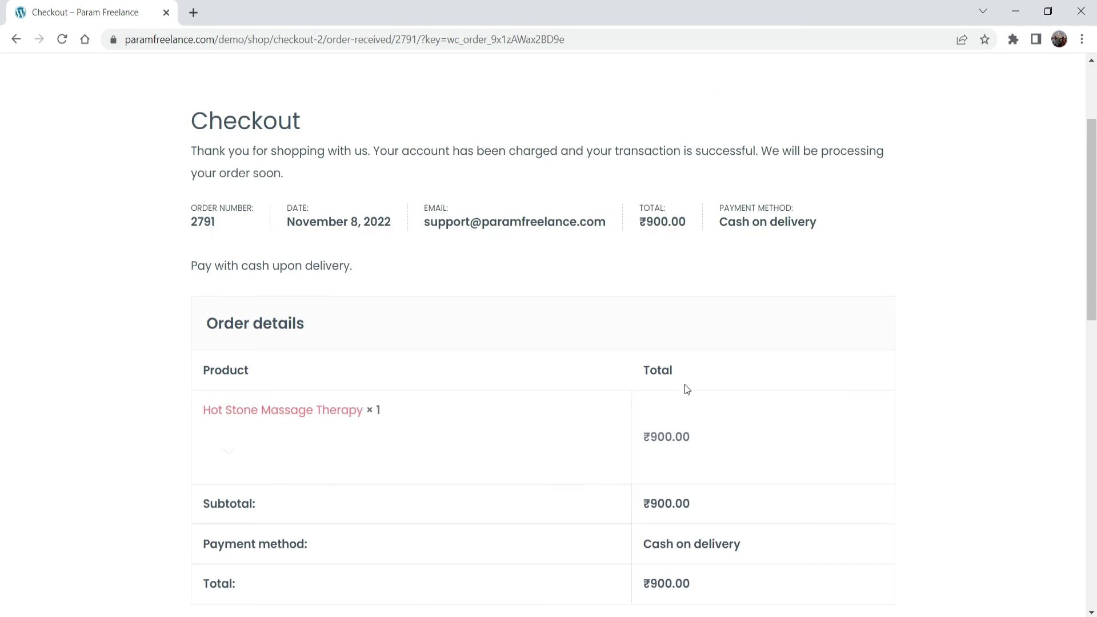
scroll(680, 389, up, 2)
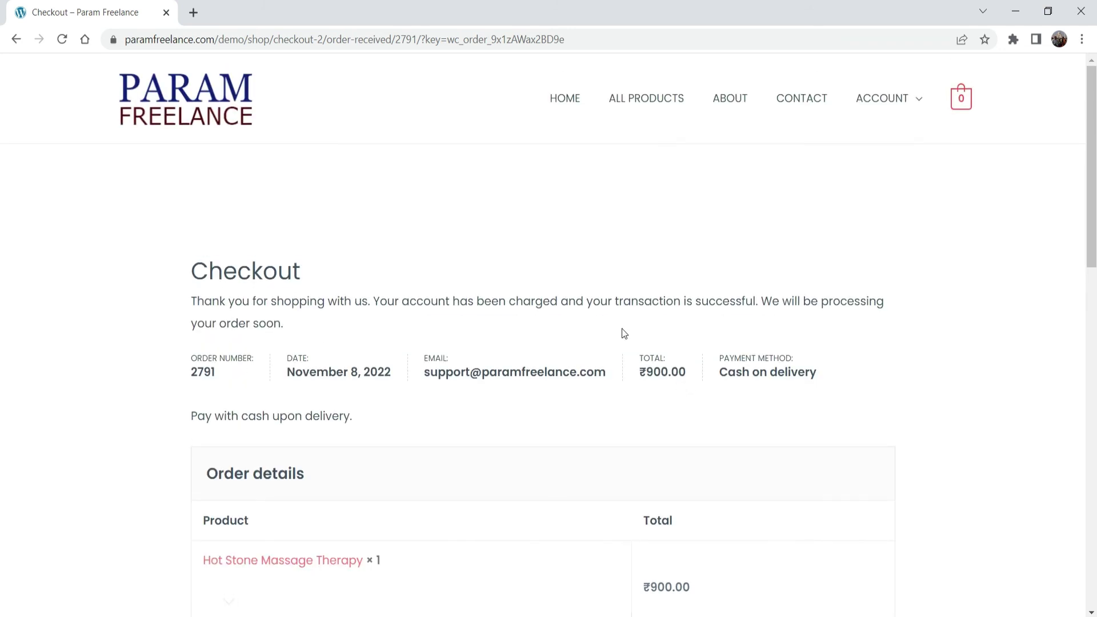
Open My Account's Orders list and confirm the new ₹900.00 order shows On hold
mouse_move(880, 98)
click(865, 143)
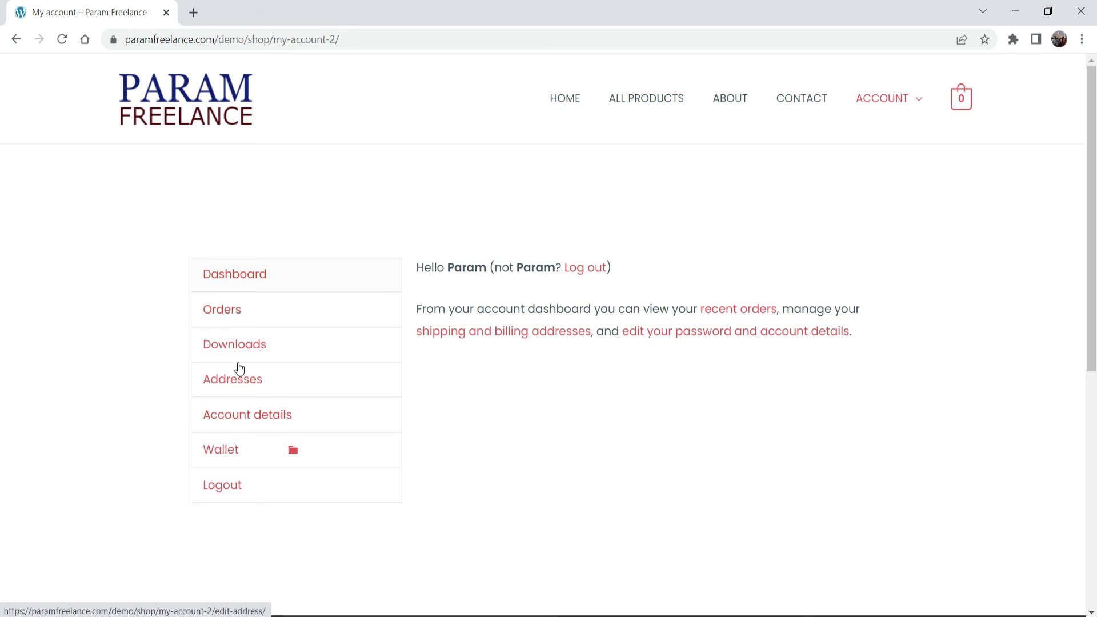
click(236, 315)
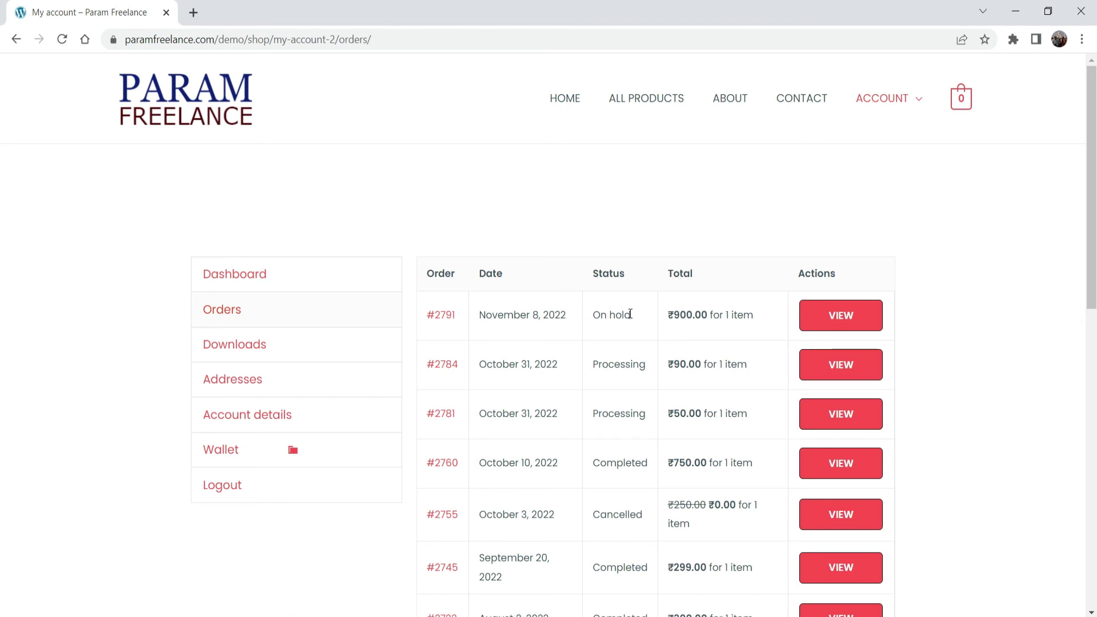
triple_click(630, 314)
click(627, 335)
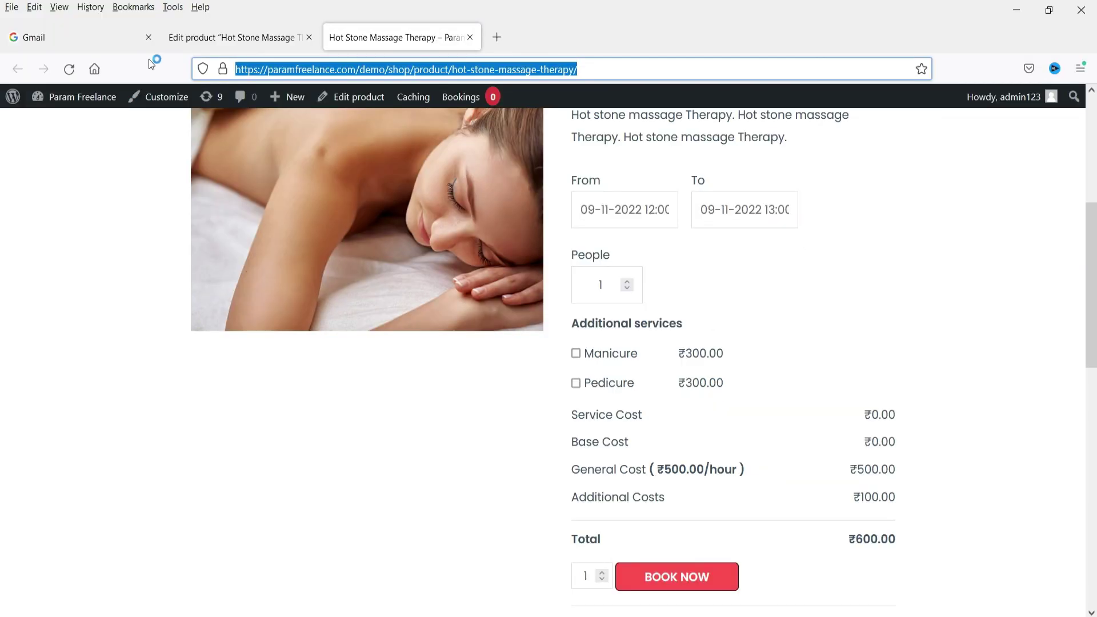
Return to the admin dashboard and open the WooCommerce Orders list
click(220, 35)
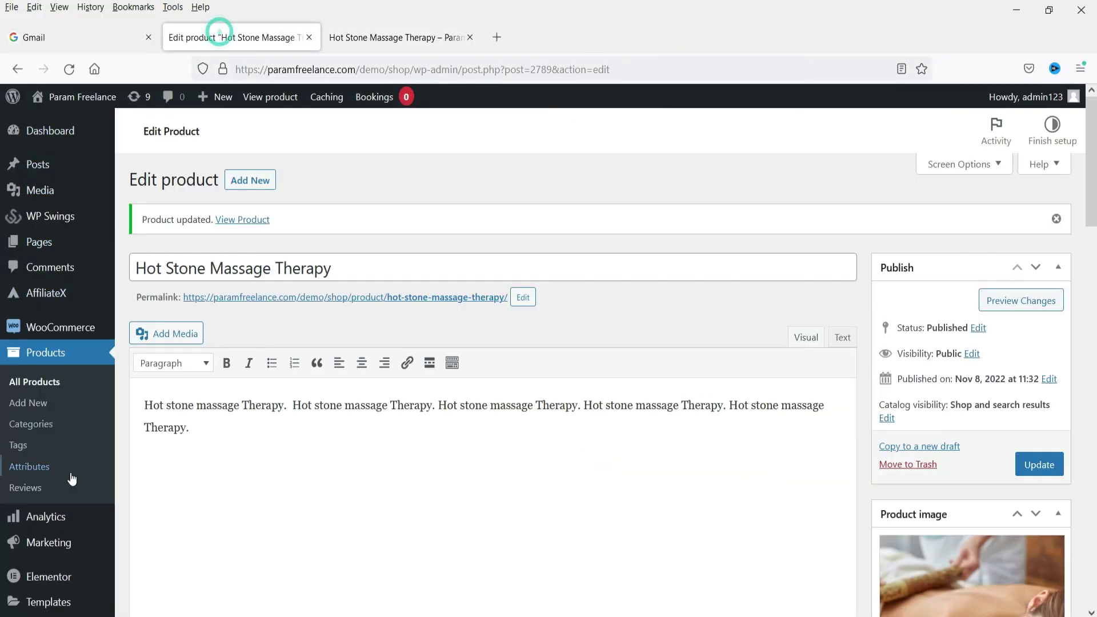
scroll(57, 257, down, 2)
mouse_move(57, 248)
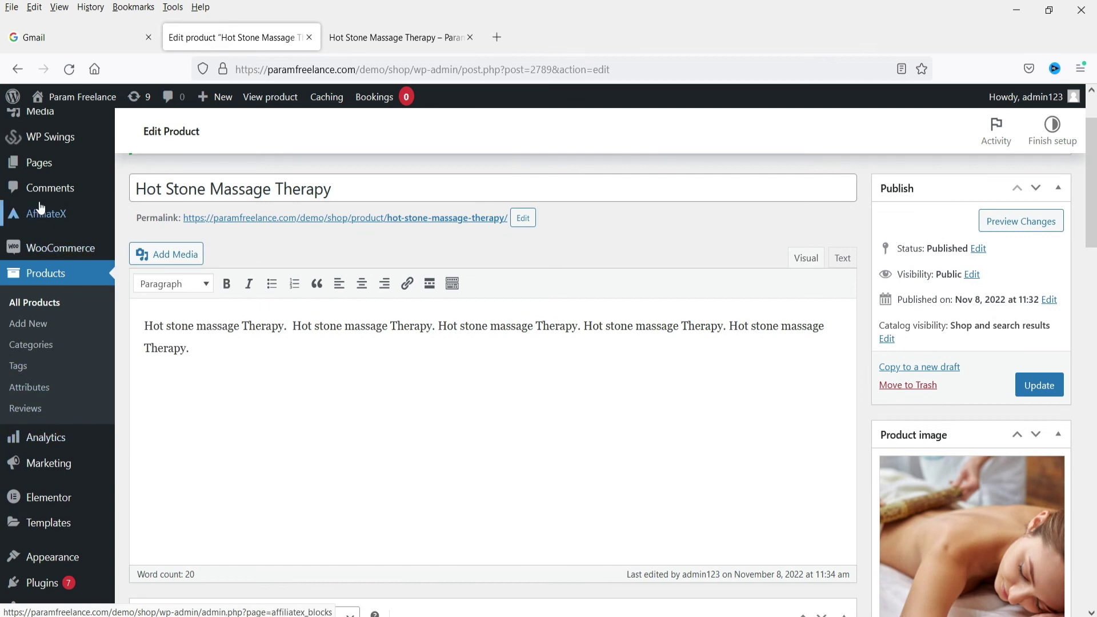
scroll(65, 484, down, 2)
mouse_move(57, 327)
click(143, 350)
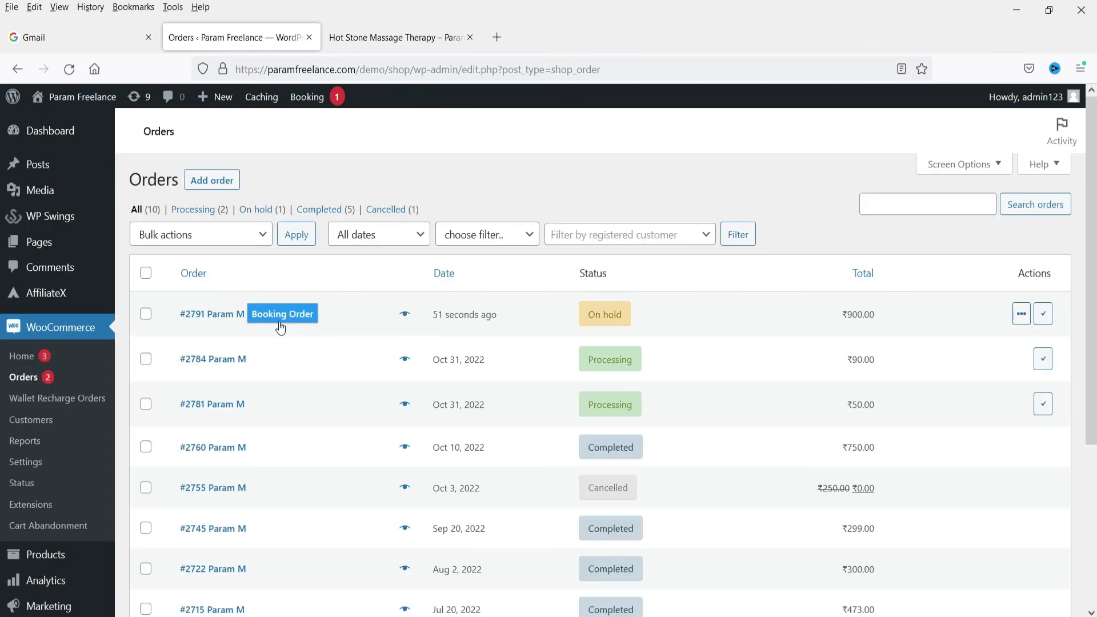
Inspect the new booking order: Hot Stone Massage Therapy, 09-11-2022, 12:00–13:00, then open Bookings For WooCommerce
mouse_move(293, 325)
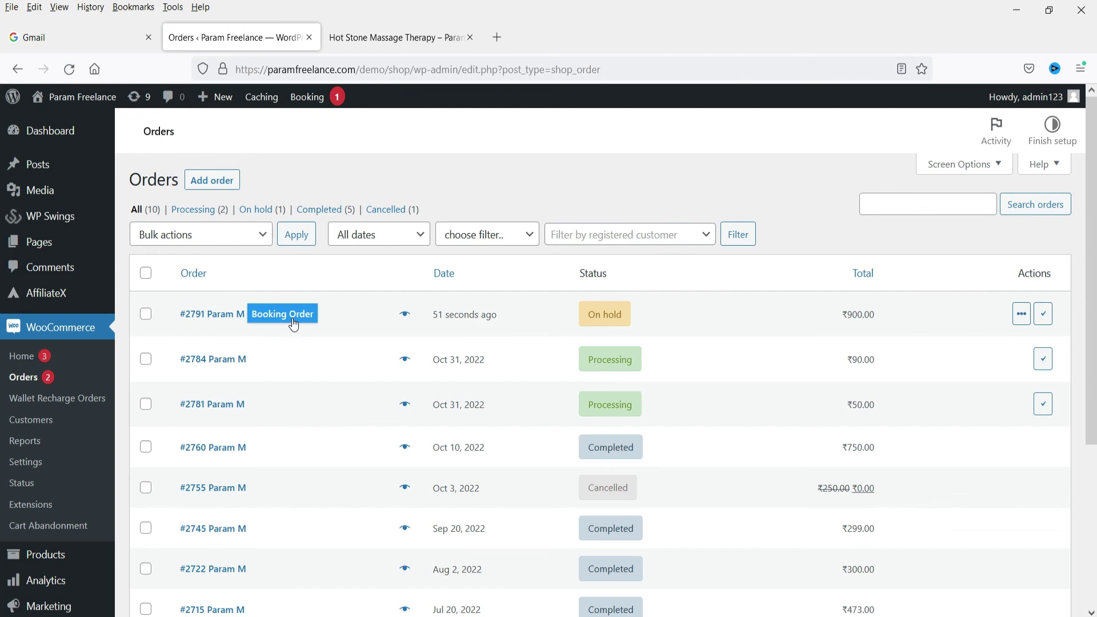
click(294, 324)
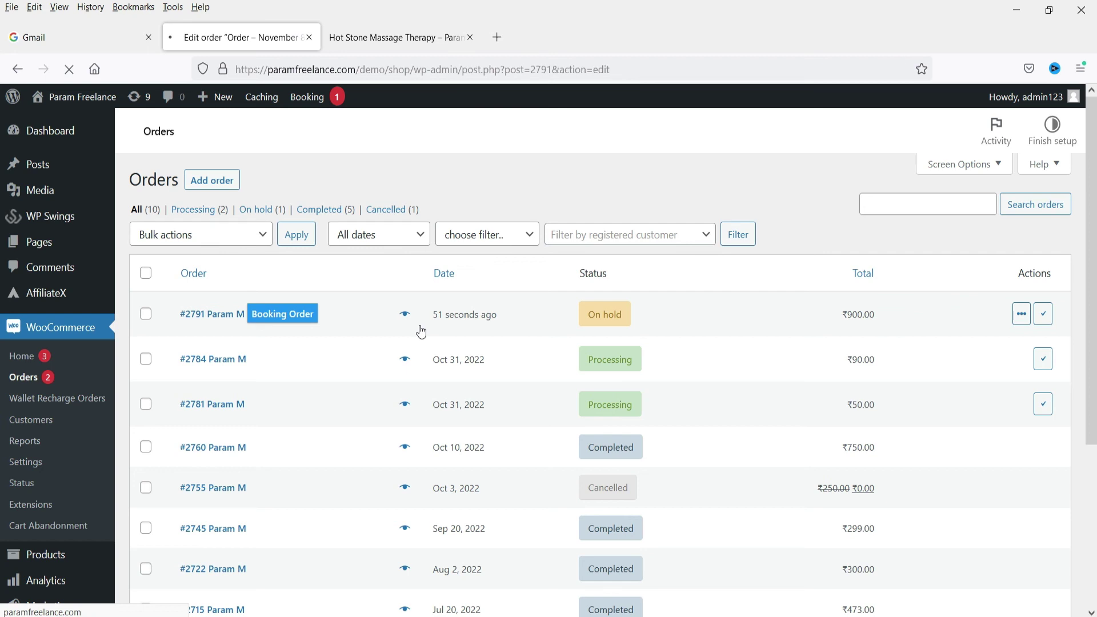
scroll(577, 354, down, 4)
scroll(583, 358, up, 4)
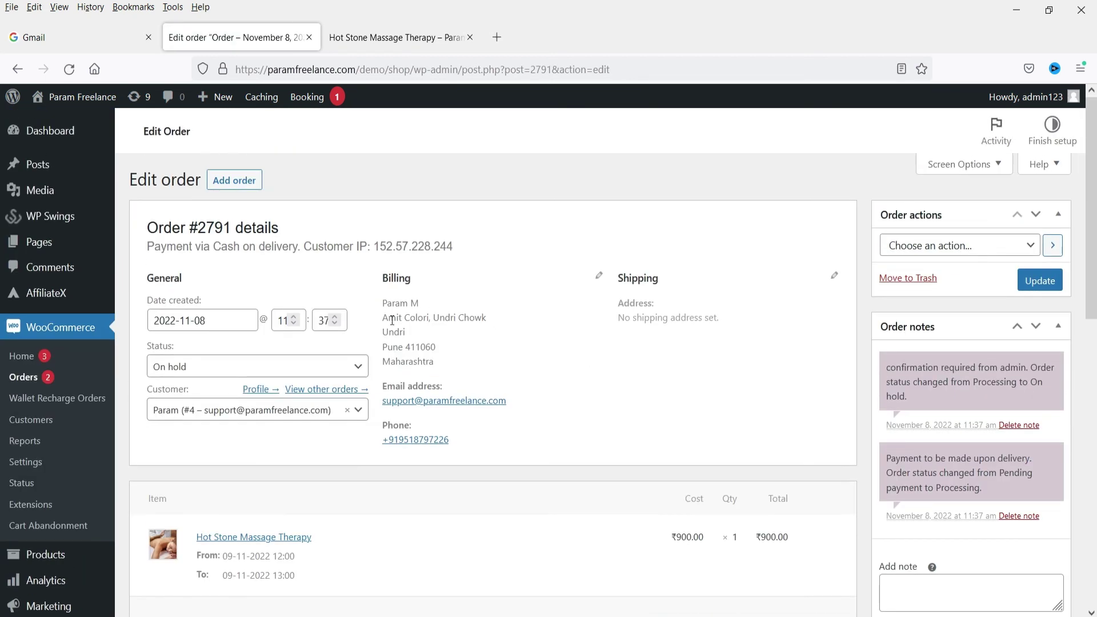
scroll(540, 313, down, 4)
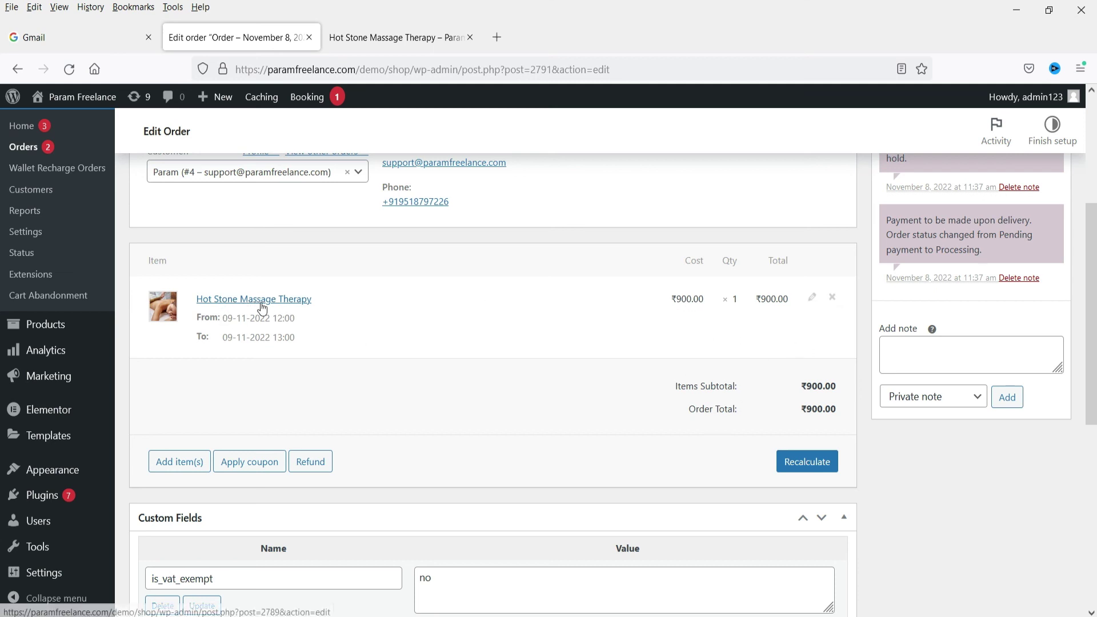
scroll(377, 326, down, 1)
scroll(376, 321, down, 4)
scroll(375, 322, up, 10)
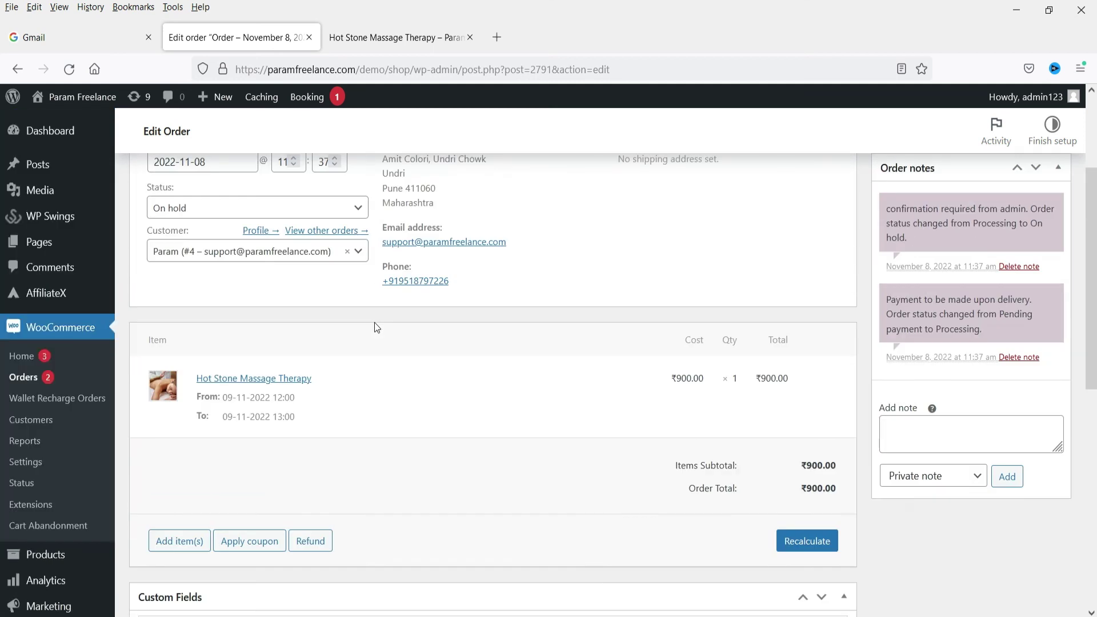
mouse_move(51, 216)
click(145, 252)
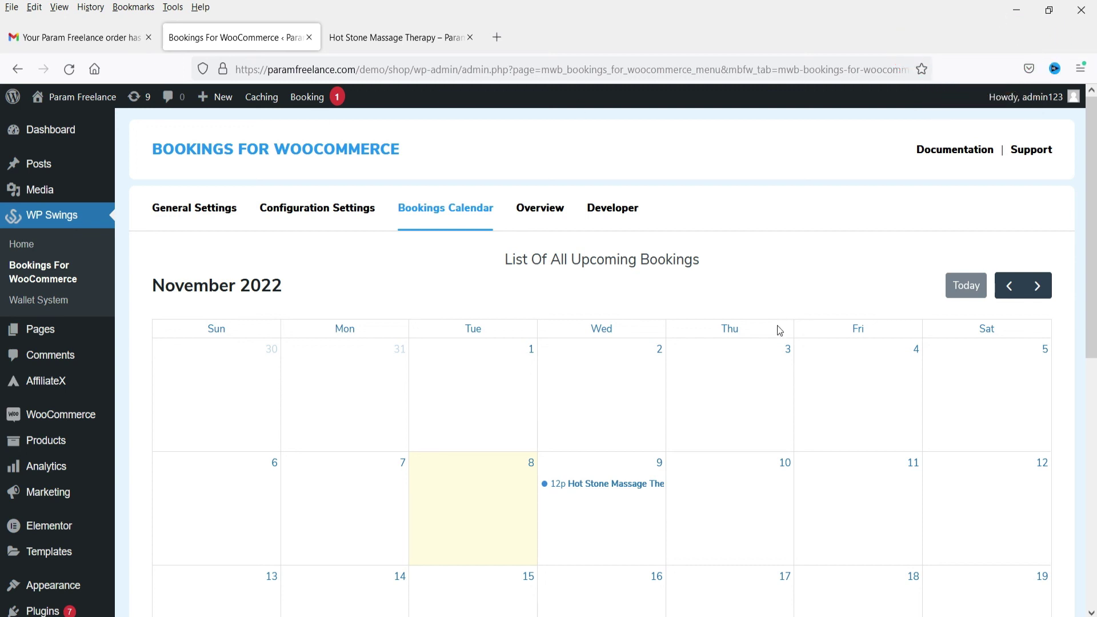
Return to the storefront's Hot Stone Massage Therapy product page
click(413, 43)
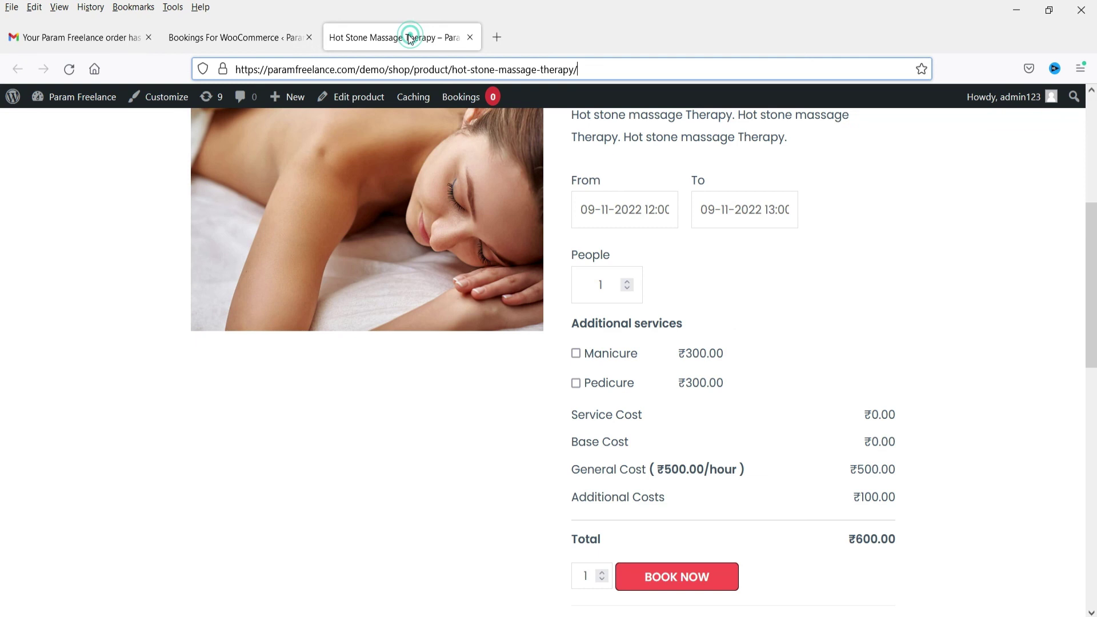
scroll(954, 225, up, 5)
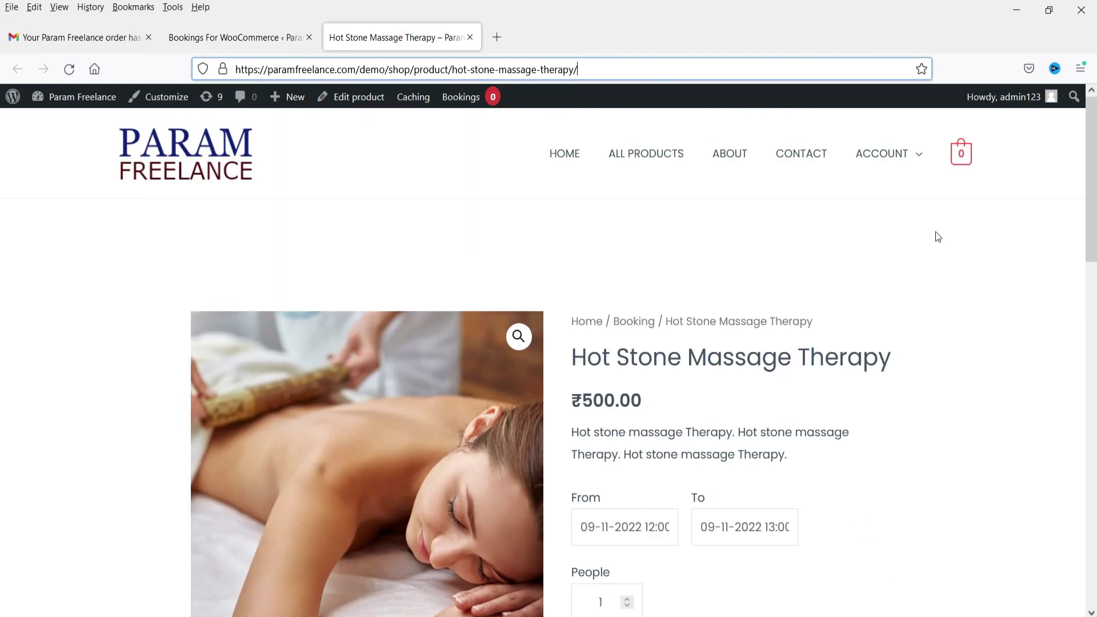